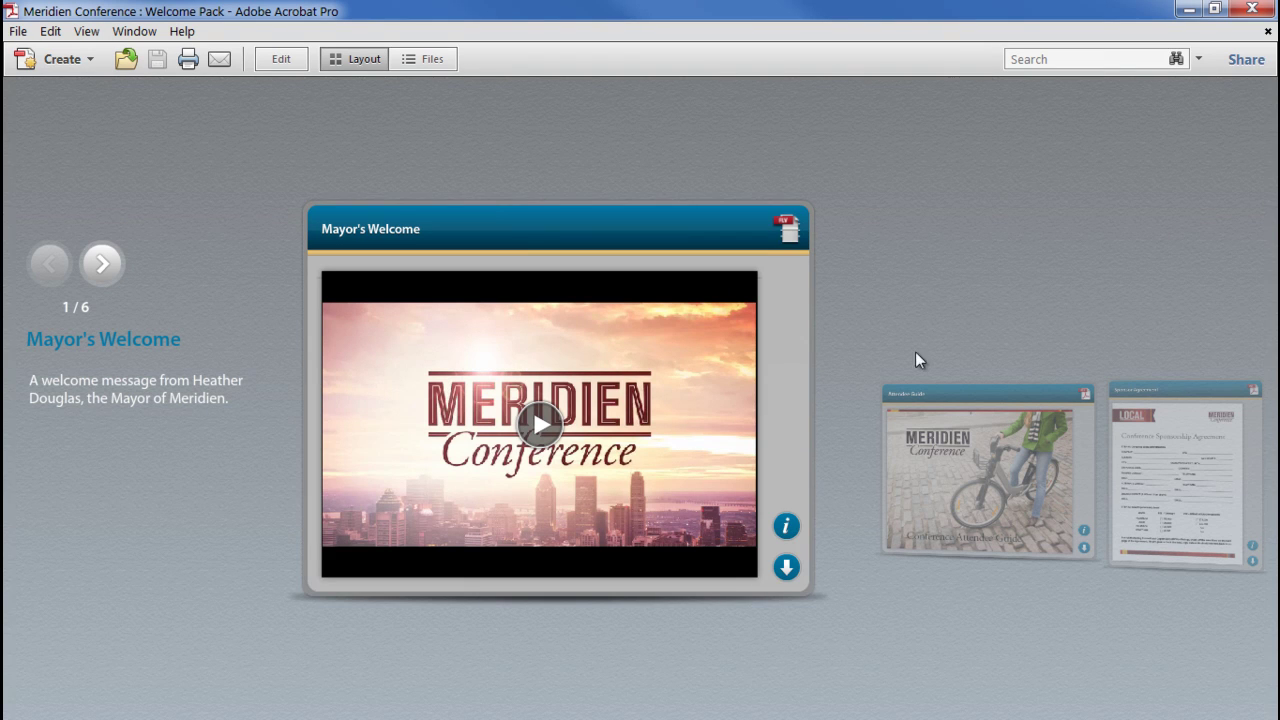
- Page forward past Attendee Guide, Sponsor Agreement and Assets for Speakers to Reception Venues, then enter Edit mode
left_click(102, 267)
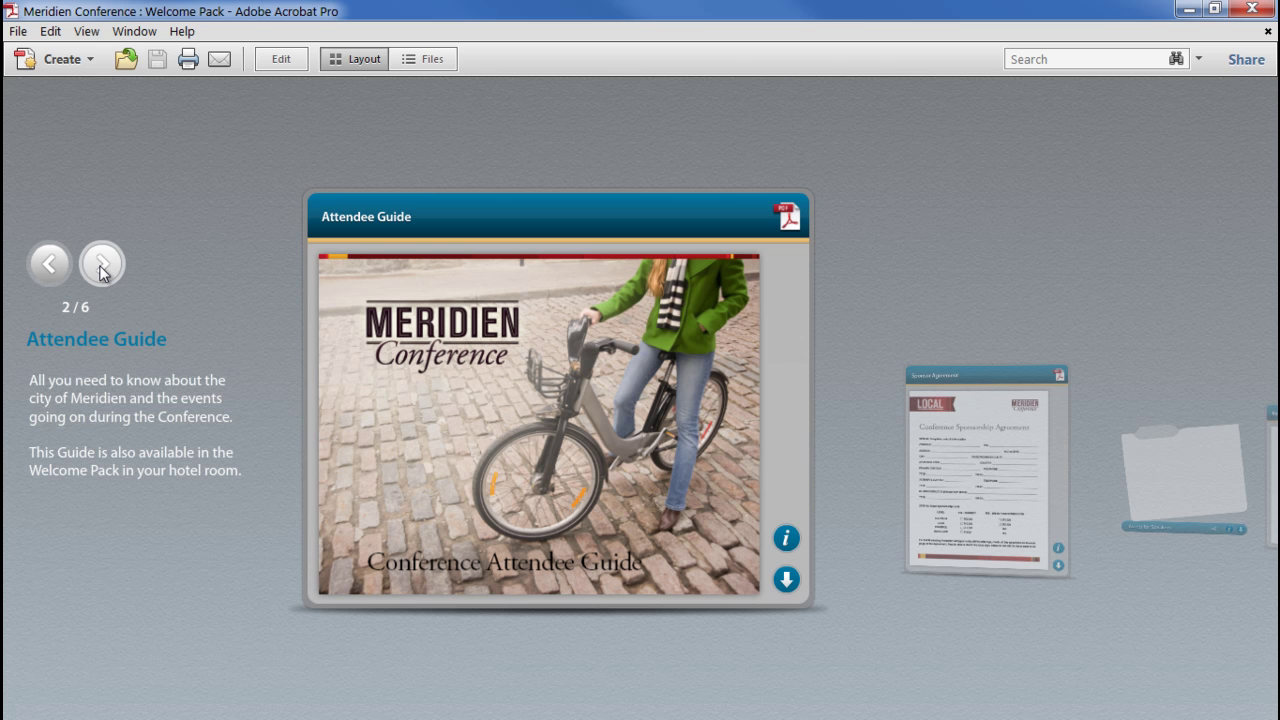
left_click(102, 267)
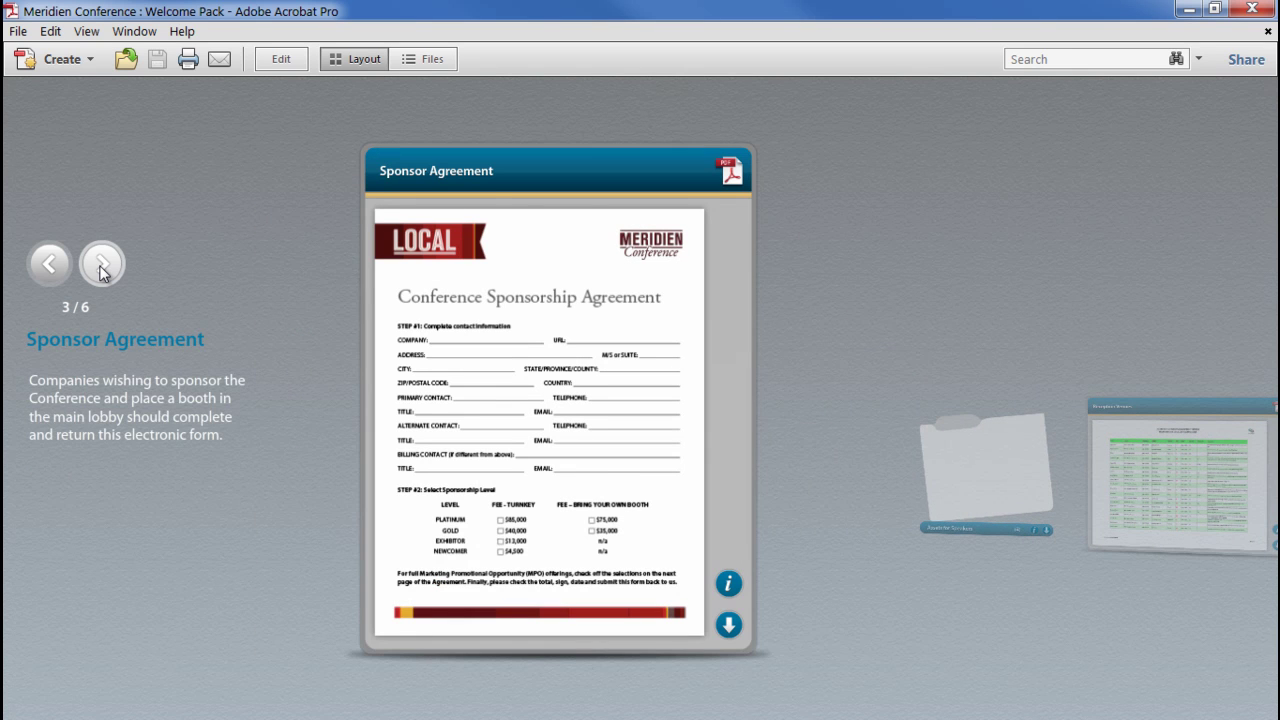
left_click(102, 268)
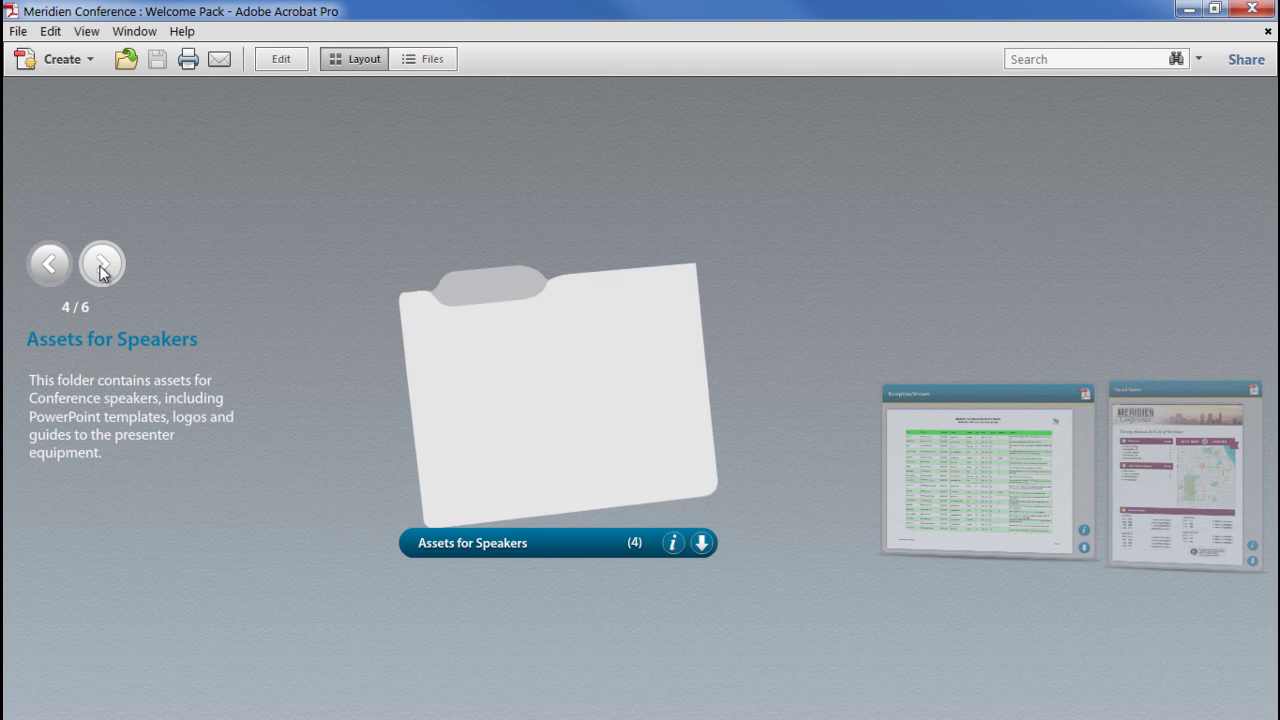
left_click(102, 268)
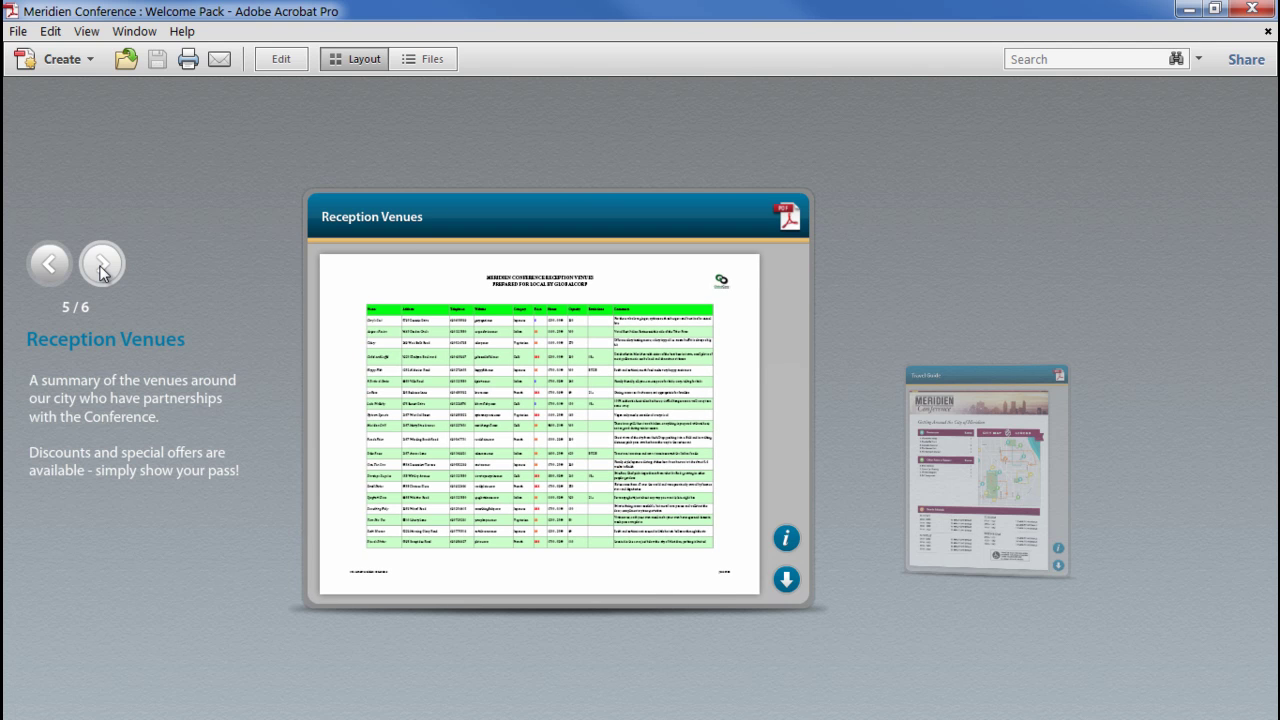
left_click(280, 60)
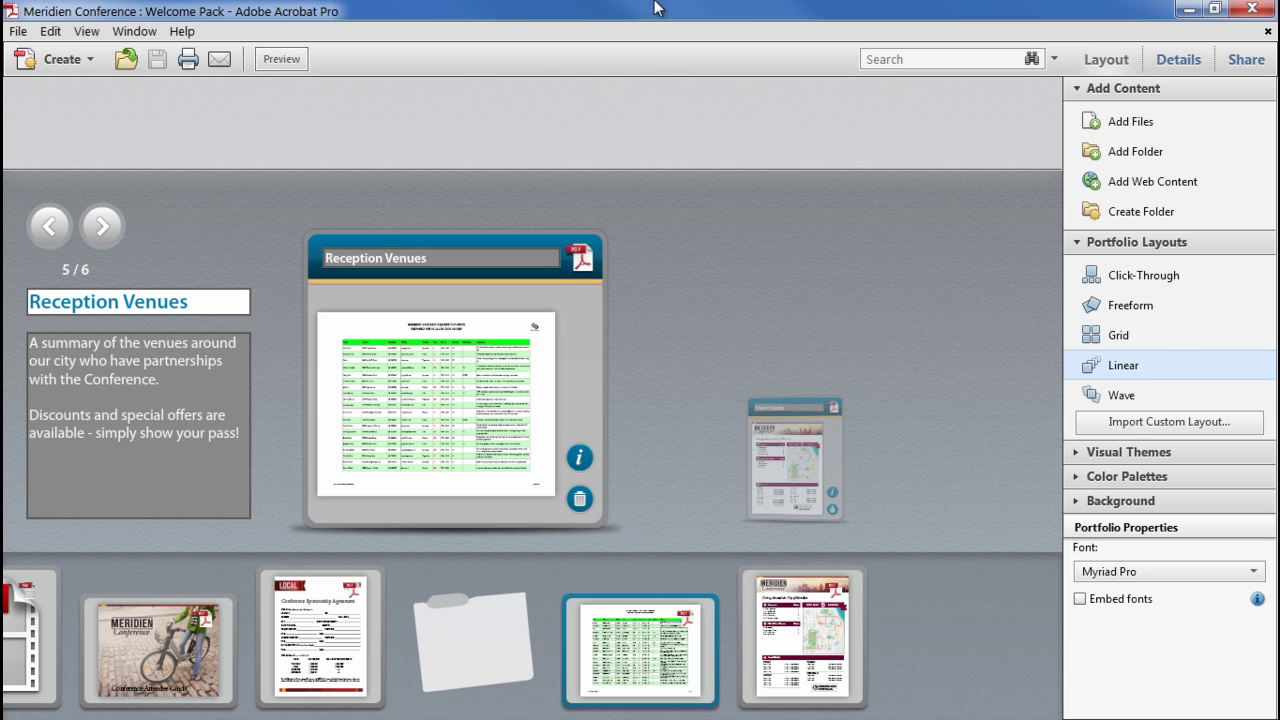
- Hide Add Content and cycle through Click-Through, Freeform, Grid and Linear layouts, ending on Wave
left_click(1155, 94)
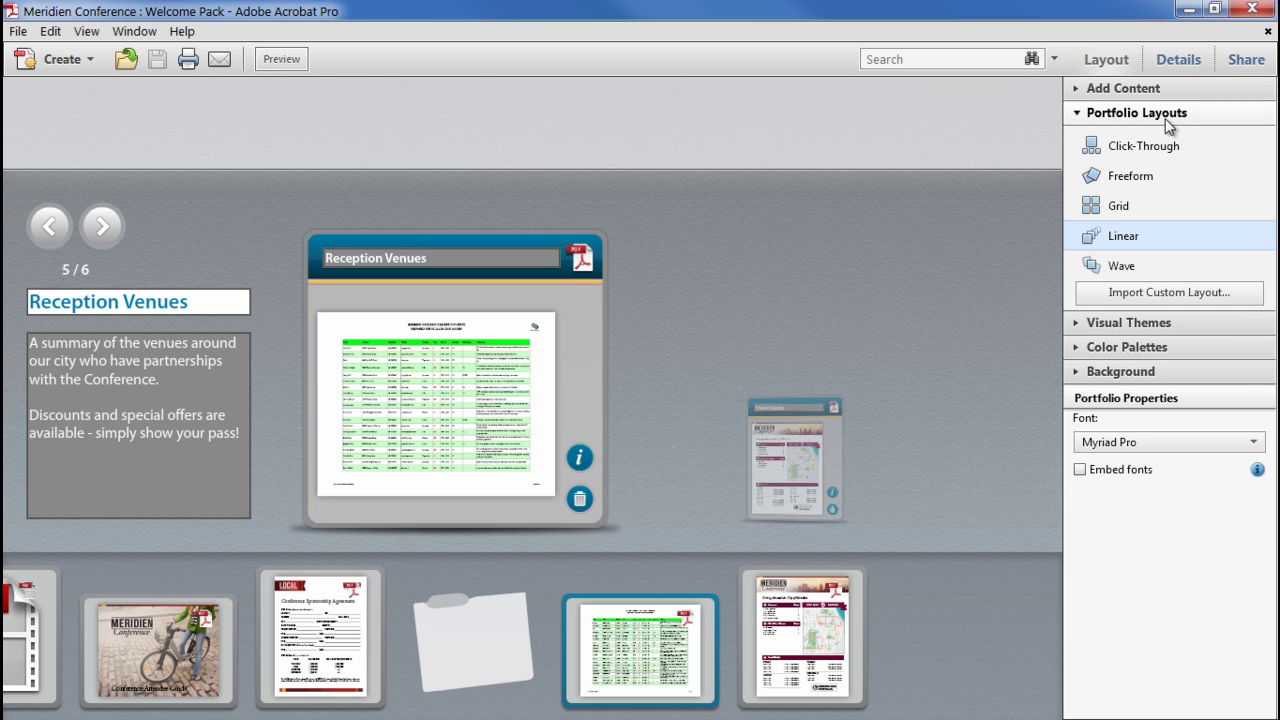
left_click(1143, 146)
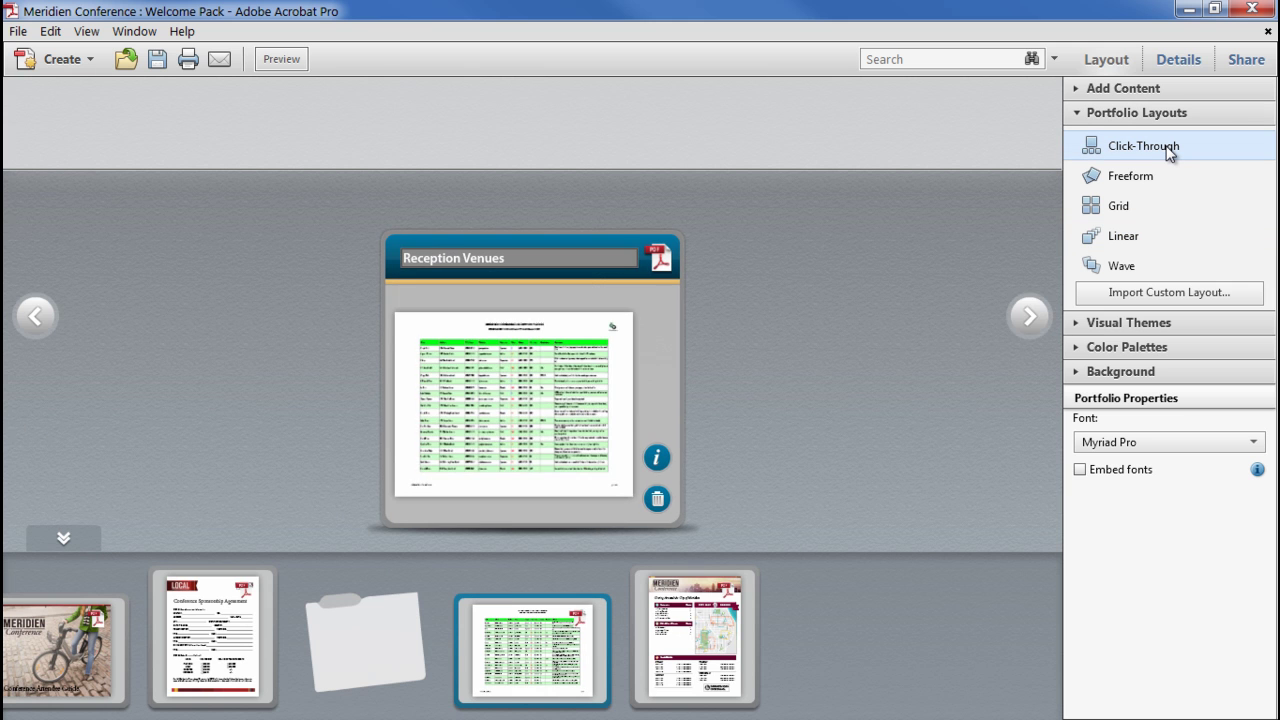
left_click(1142, 179)
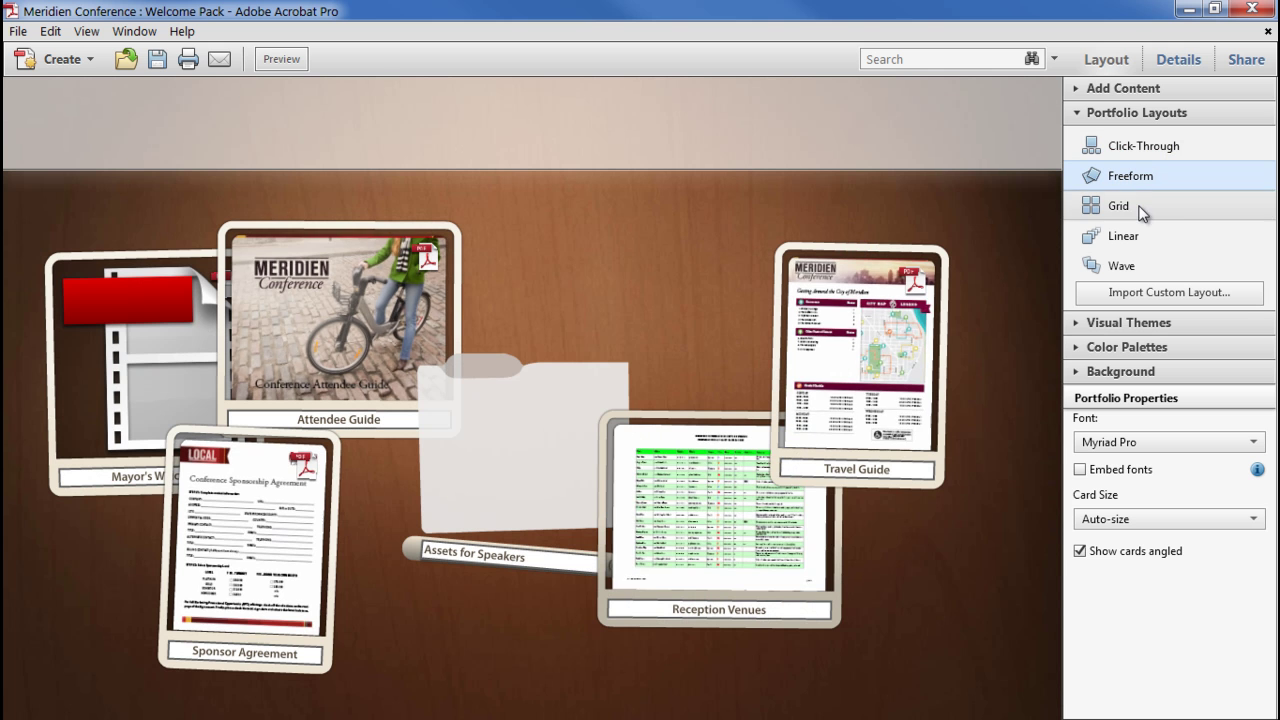
left_click(1137, 208)
left_click(1137, 243)
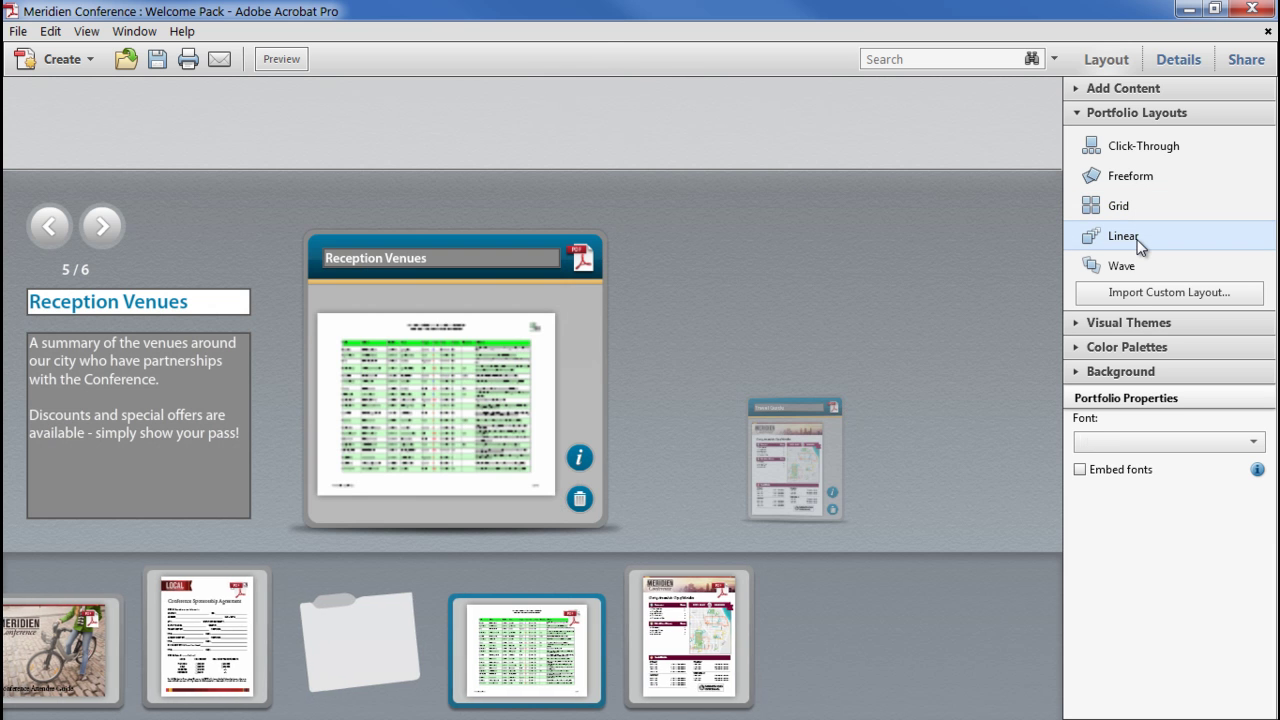
left_click(1134, 266)
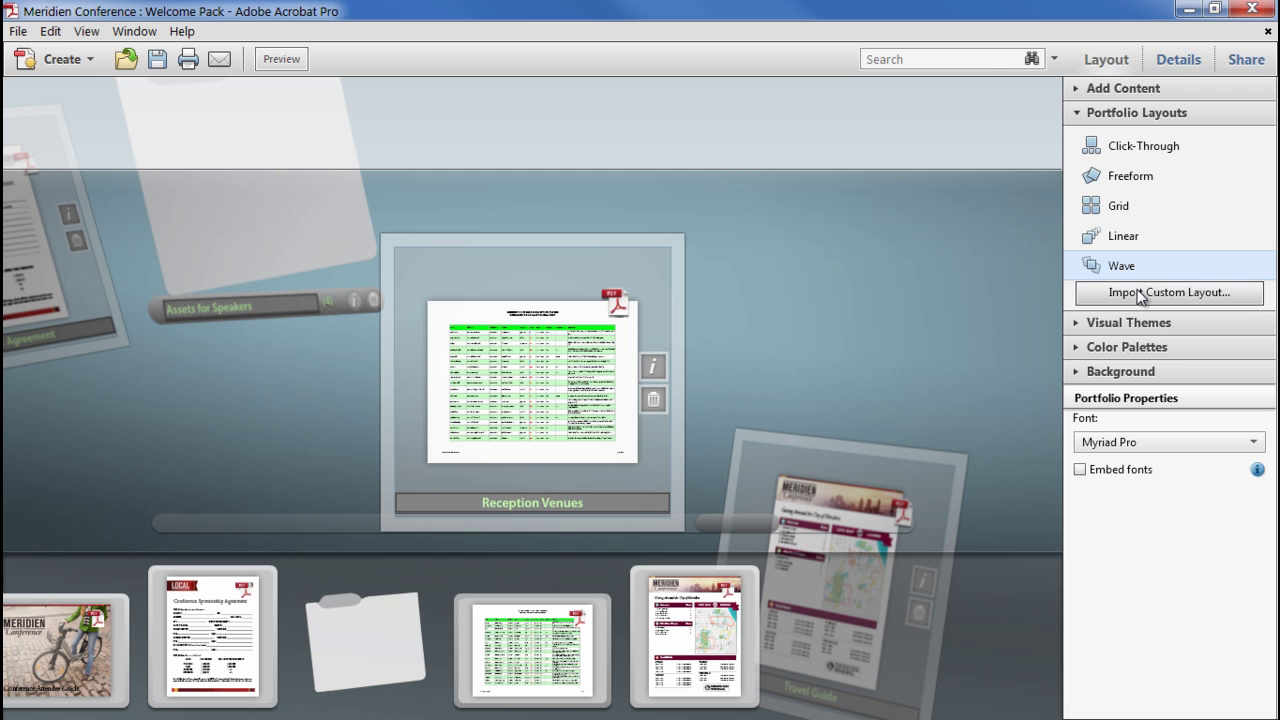
- Browse the Portfolios folder to CustomFreeForm.nav, cancel the import, and switch back to the Linear layout
left_click(1139, 293)
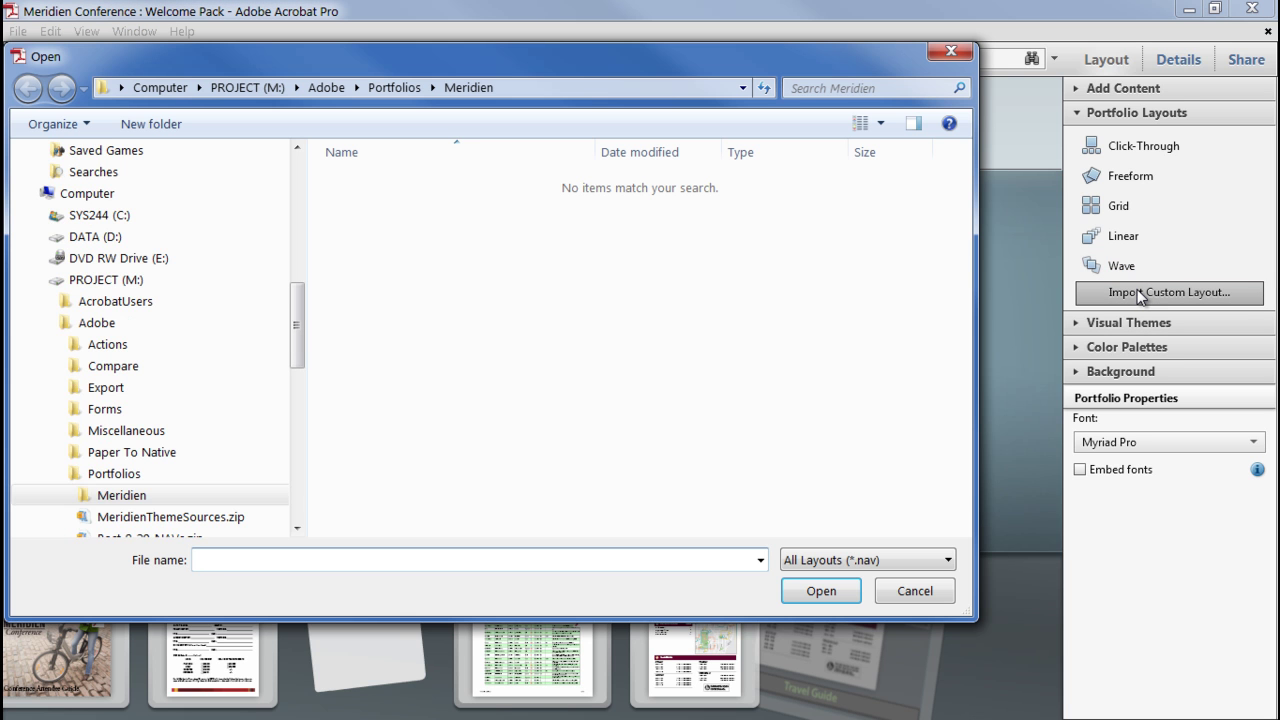
left_click(120, 474)
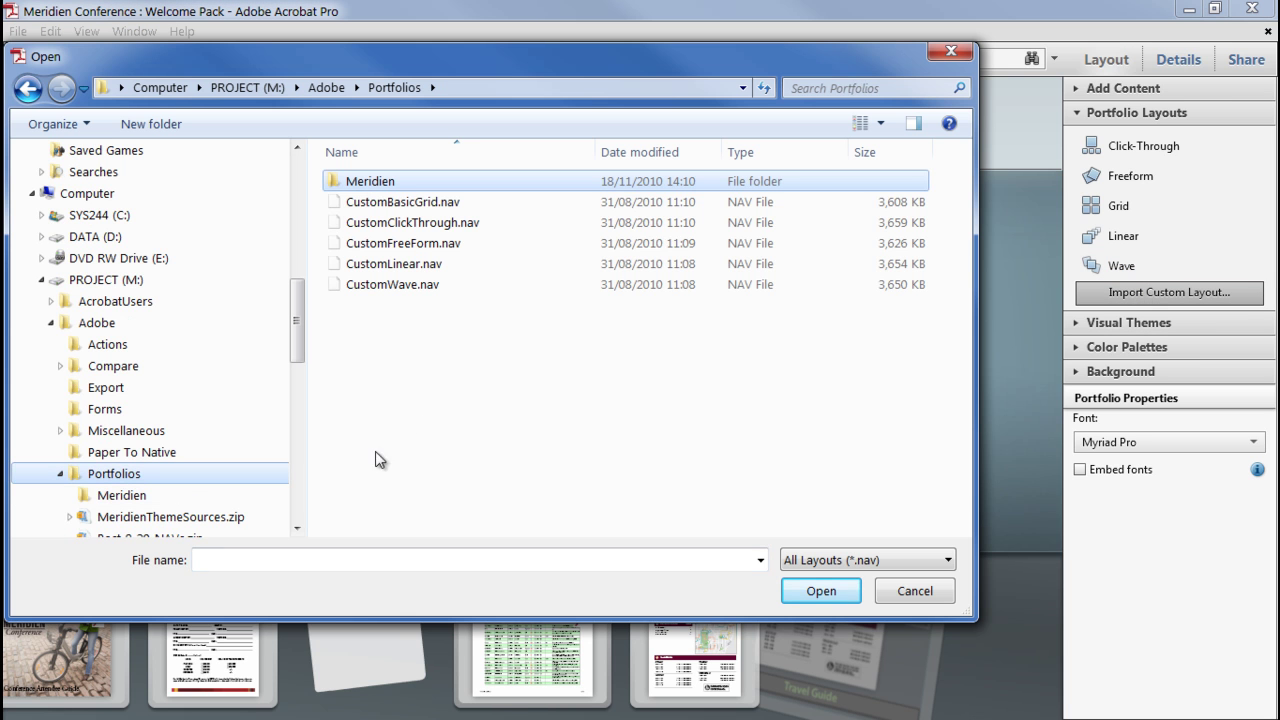
left_click(447, 243)
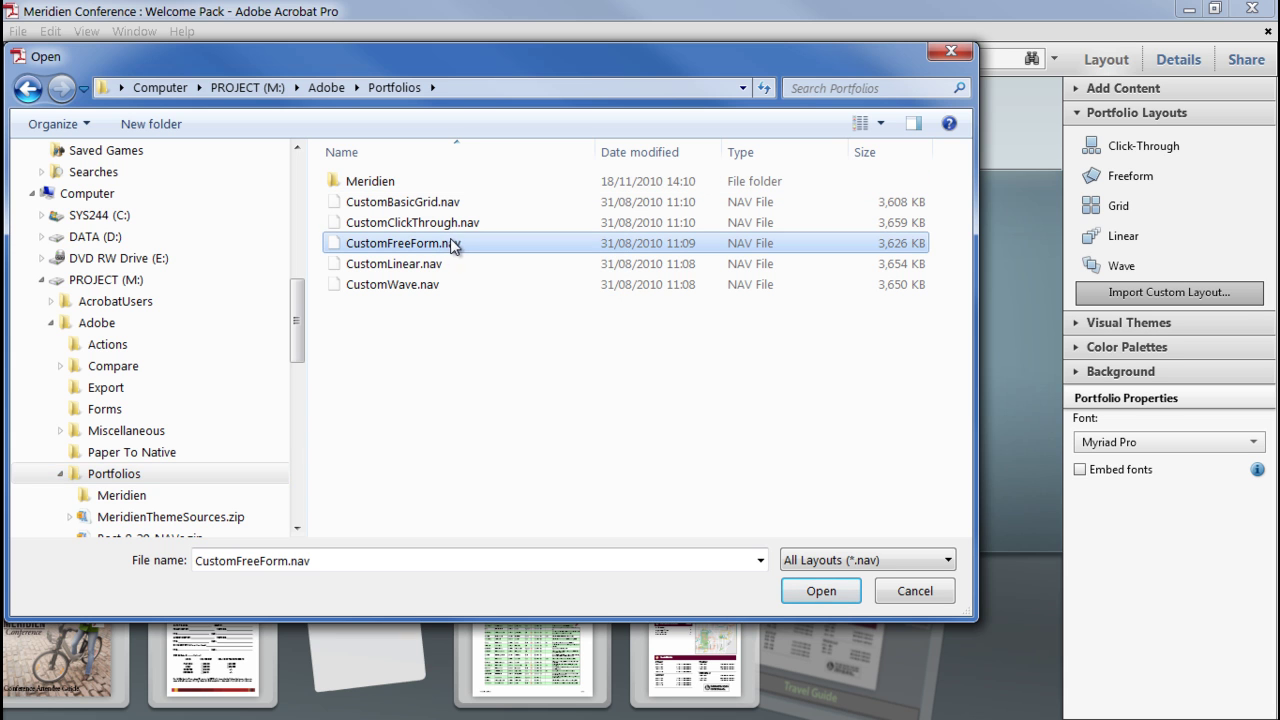
left_click(906, 589)
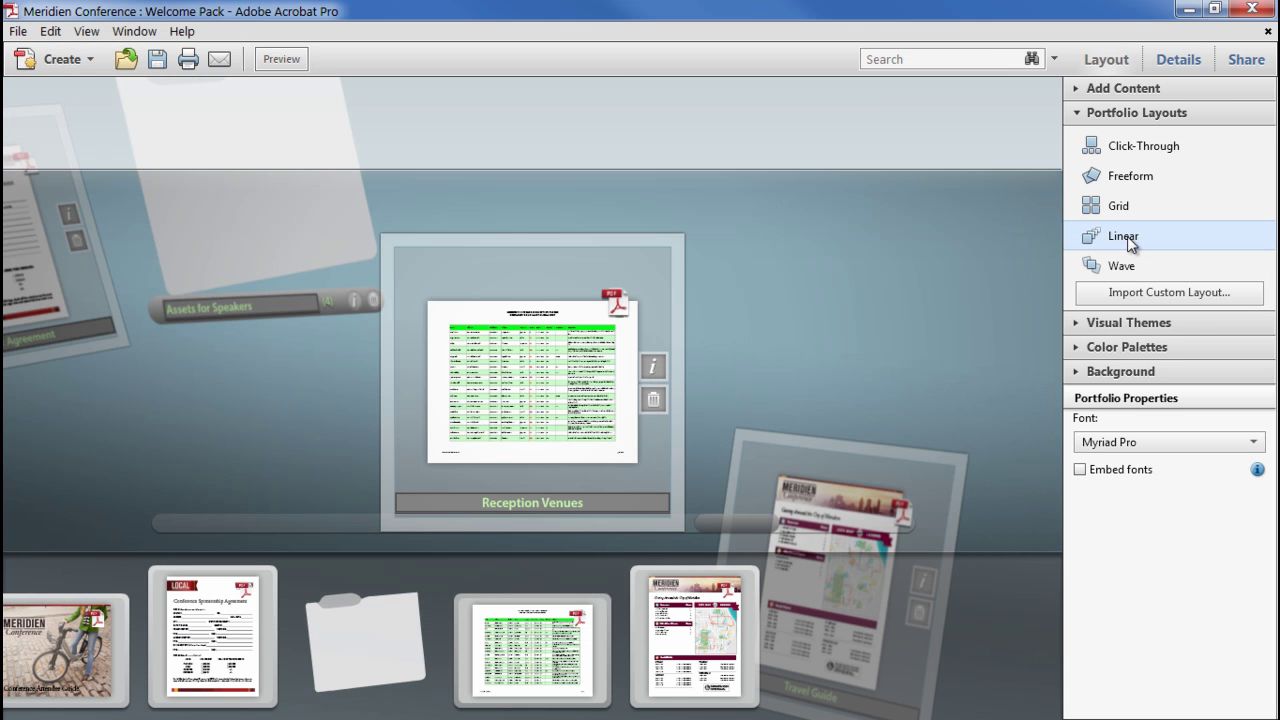
left_click(1127, 237)
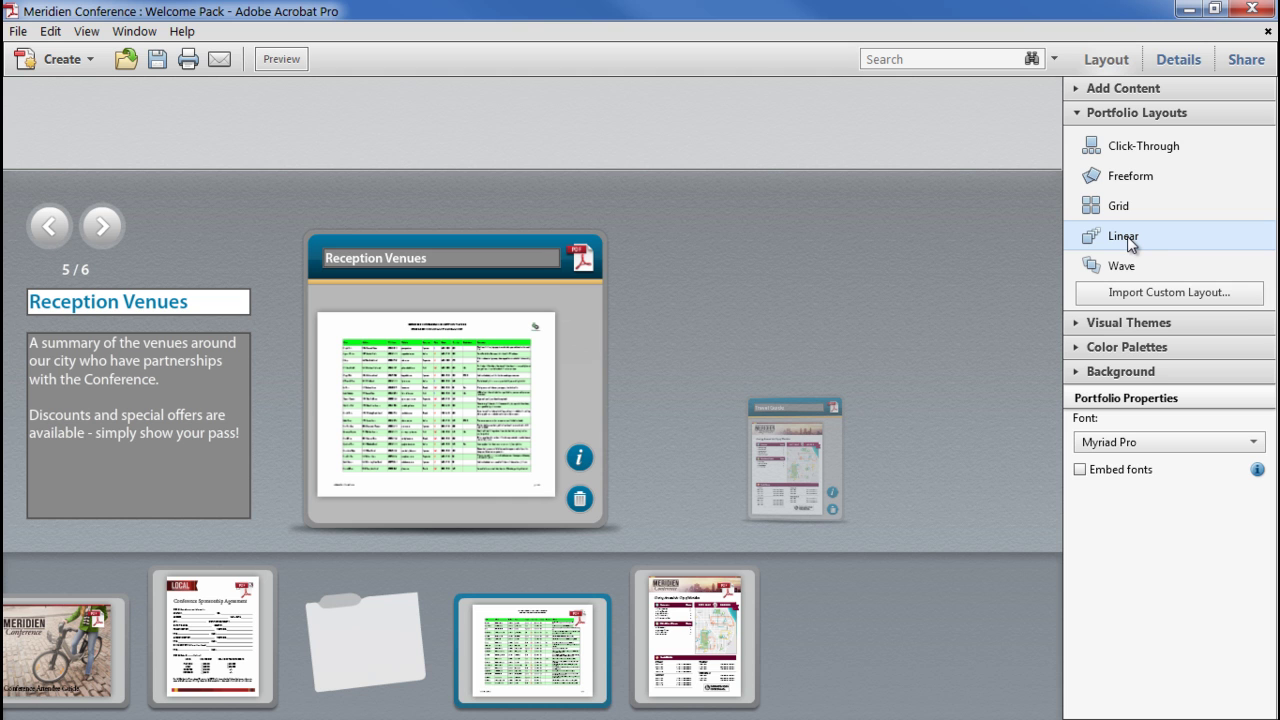
- Expand Visual Themes and try Spring, Tech Office and Modern, finishing on Translucent
left_click(1105, 112)
left_click(1122, 137)
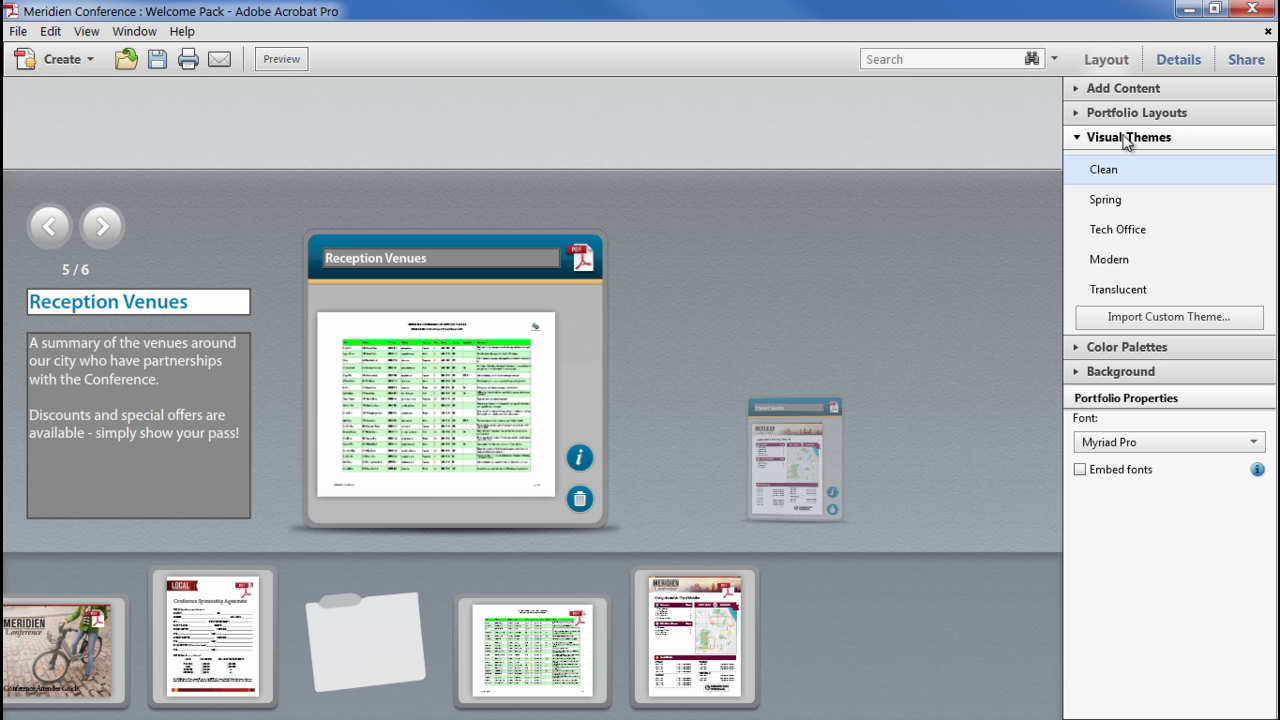
left_click(1137, 201)
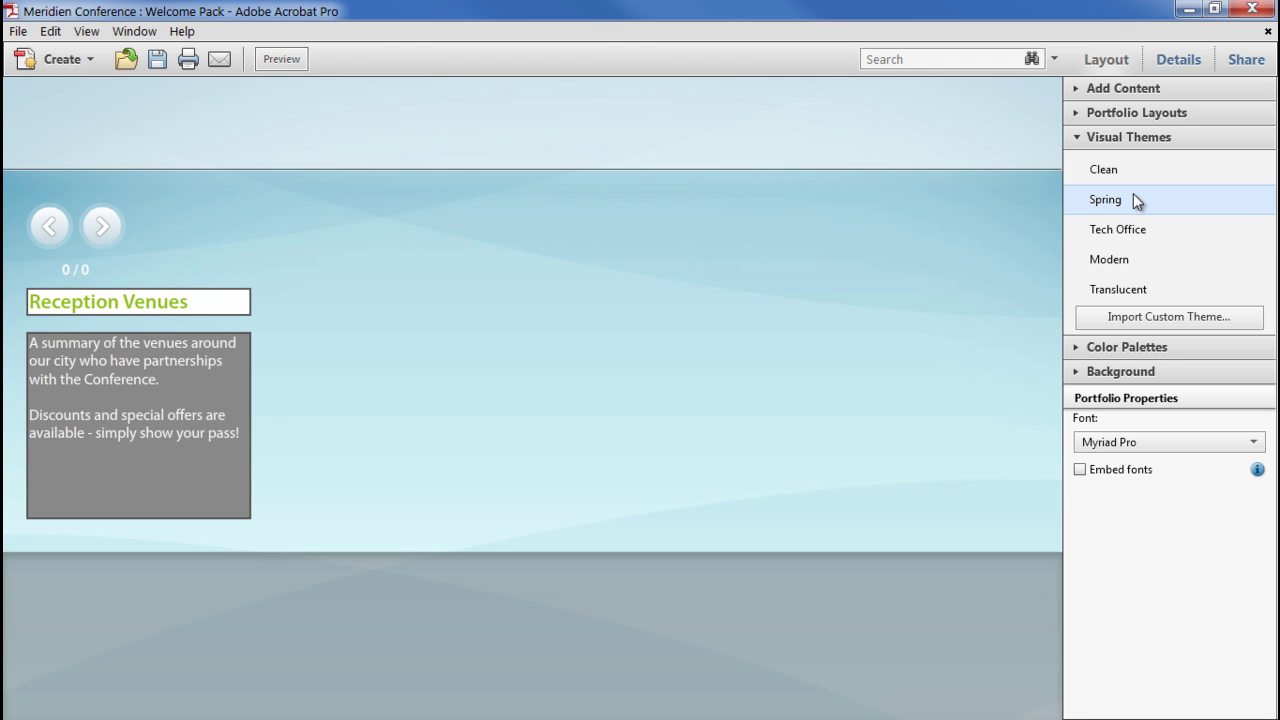
left_click(1136, 232)
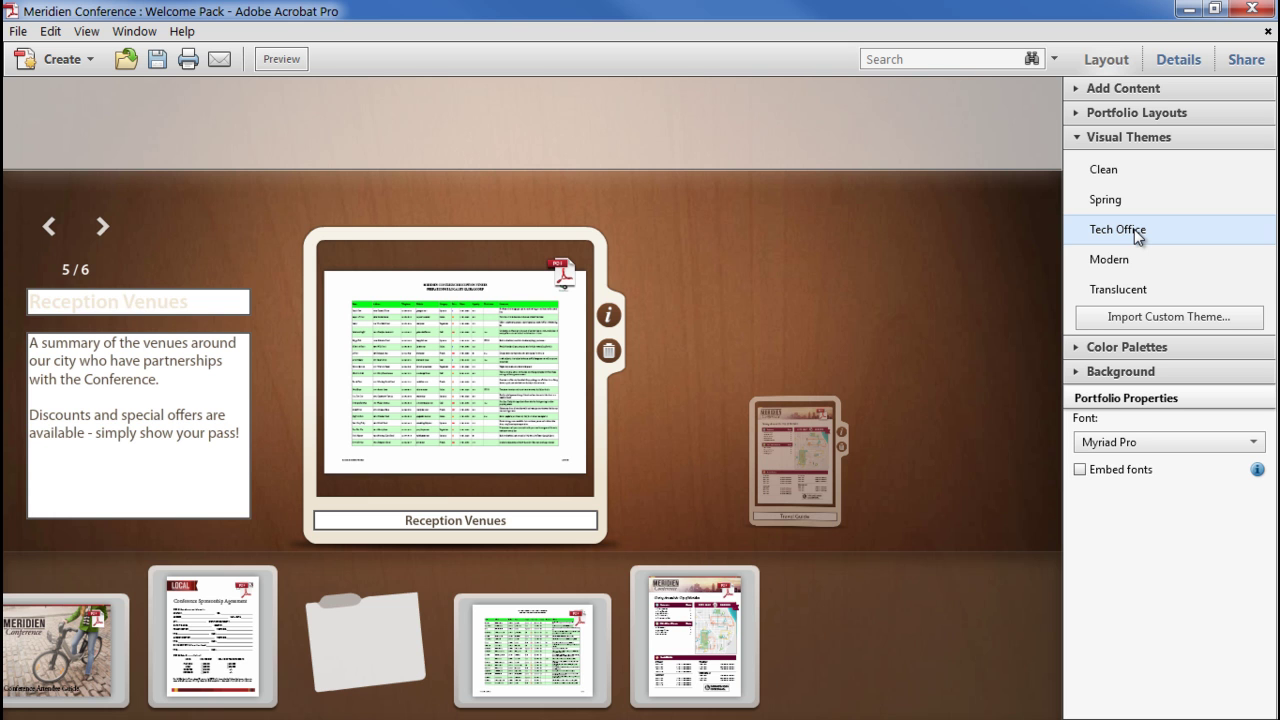
left_click(1135, 261)
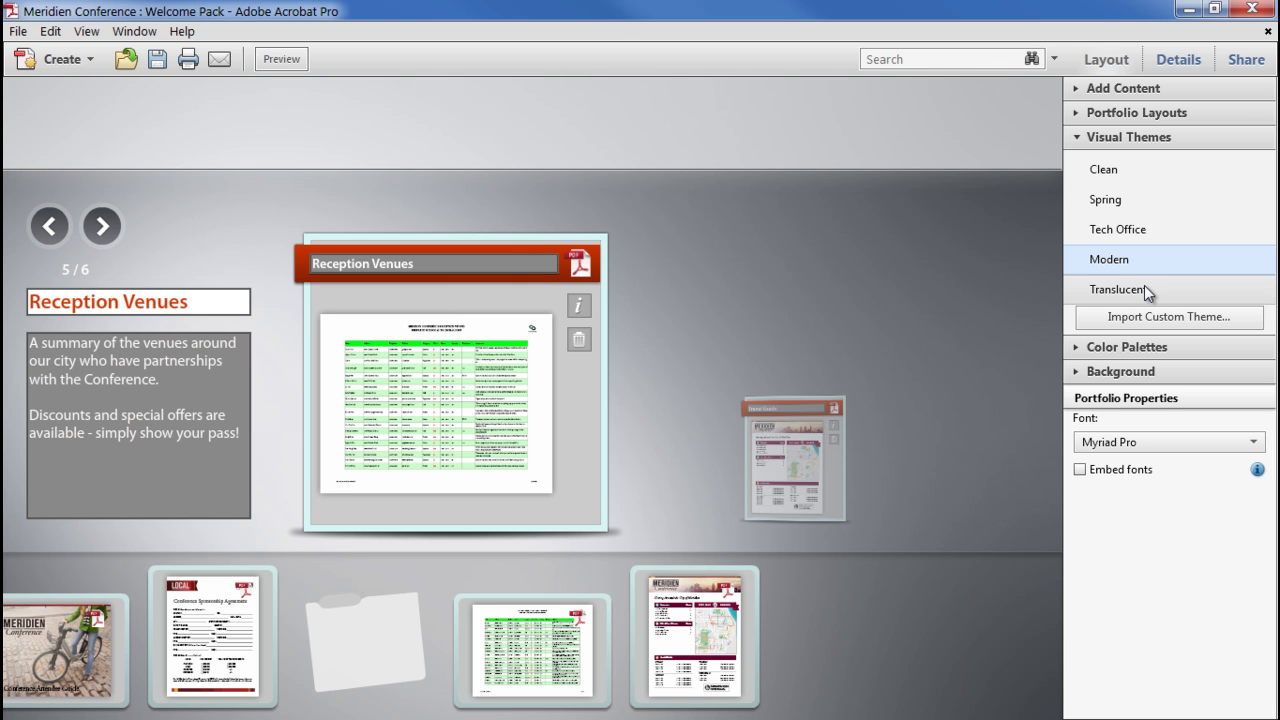
left_click(1145, 286)
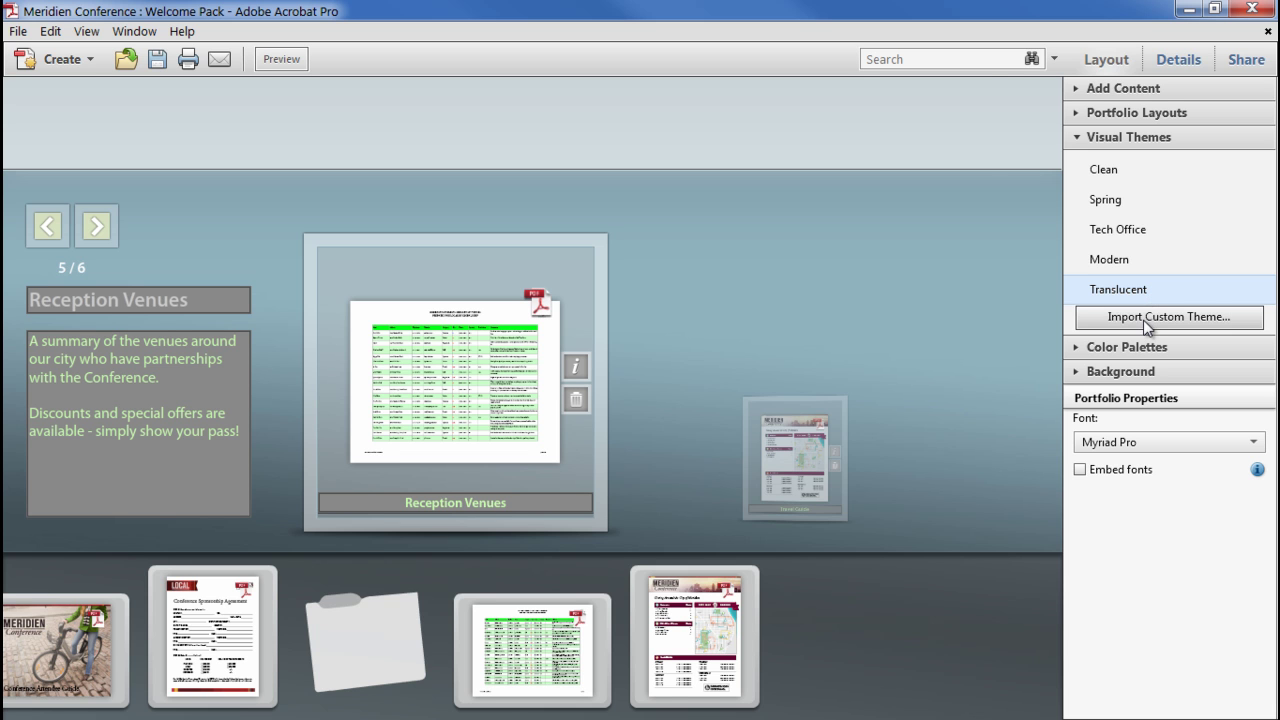
- Import the MeridienSkin.swf custom theme and feature Assets for Speakers, then Reception Venues
left_click(1143, 318)
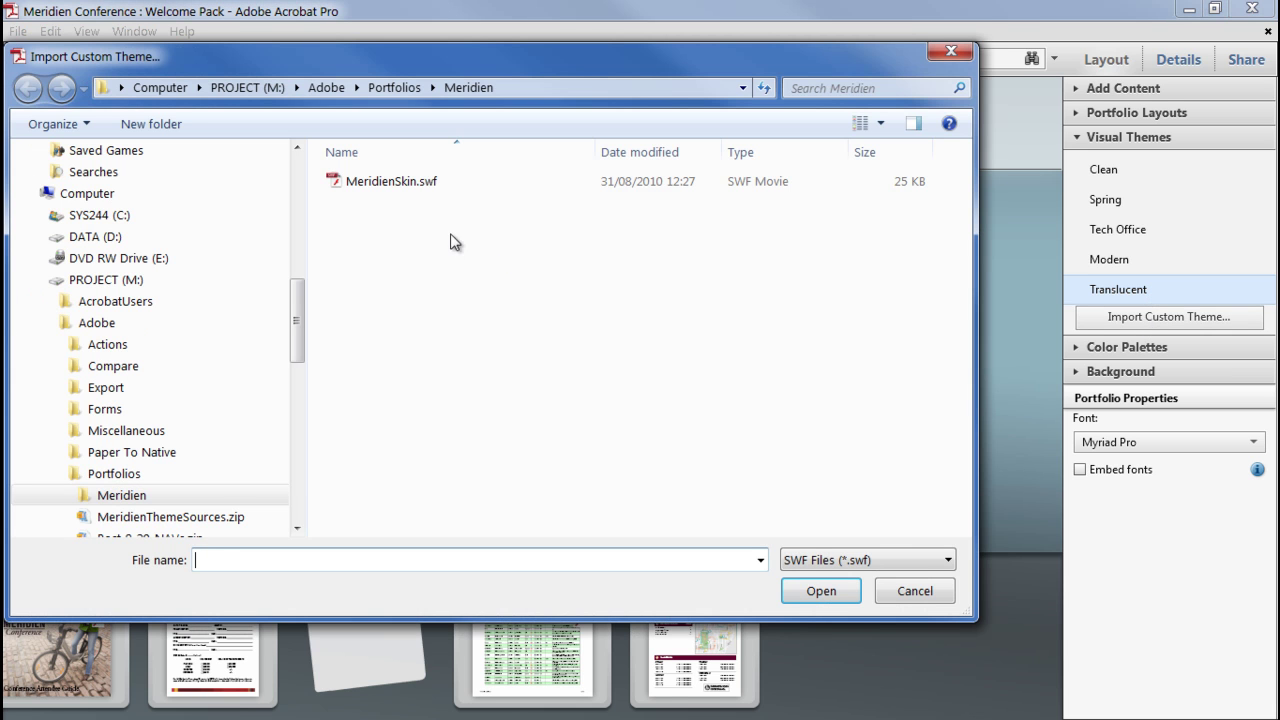
left_click(388, 186)
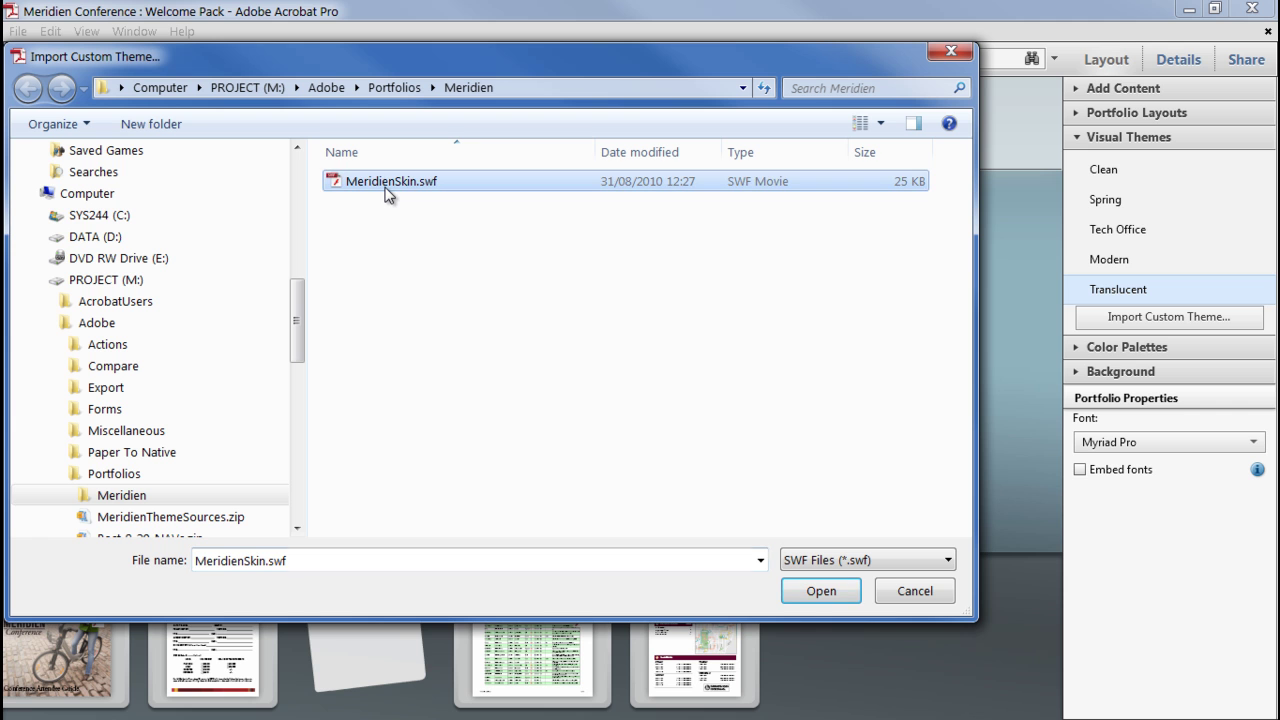
left_click(845, 593)
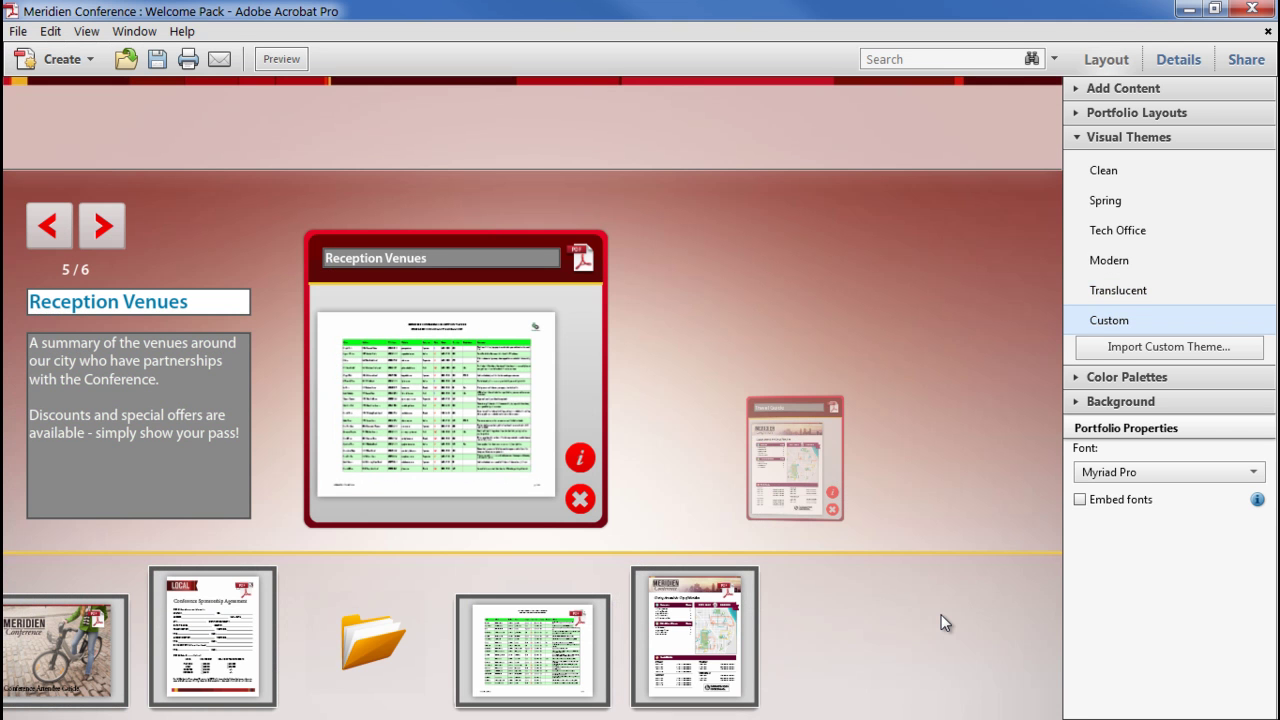
left_click(374, 662)
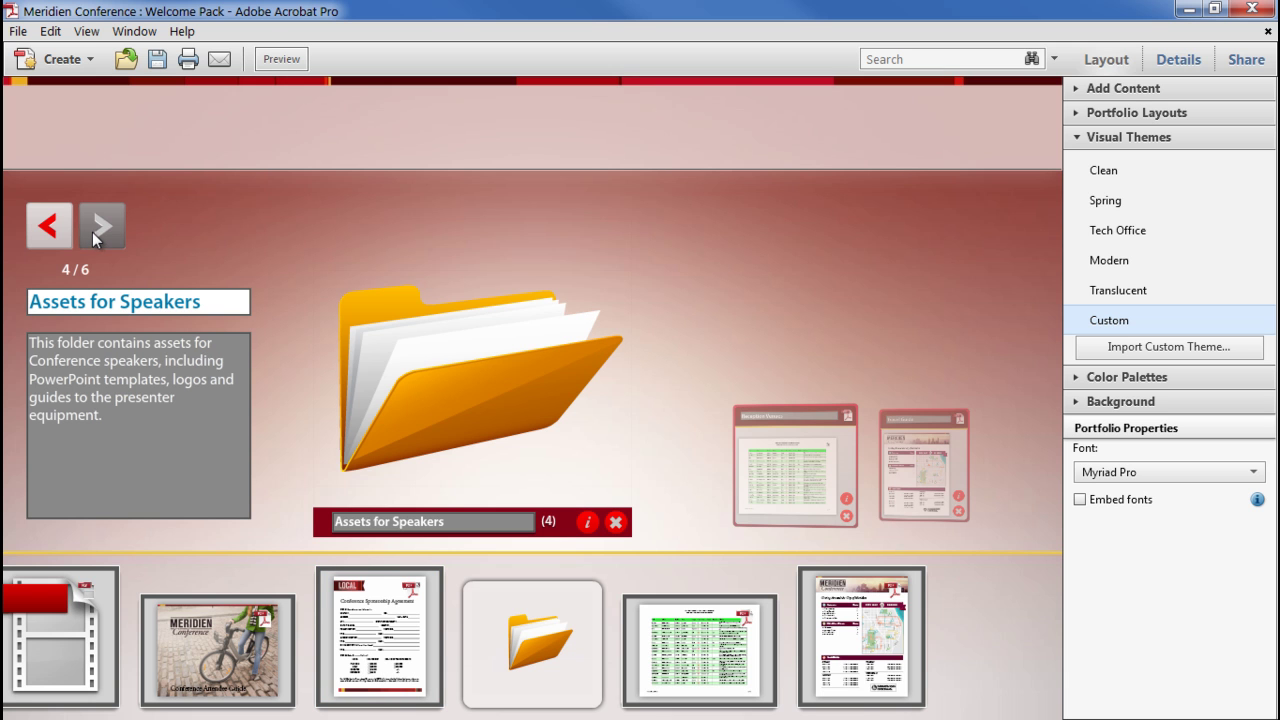
left_click(835, 464)
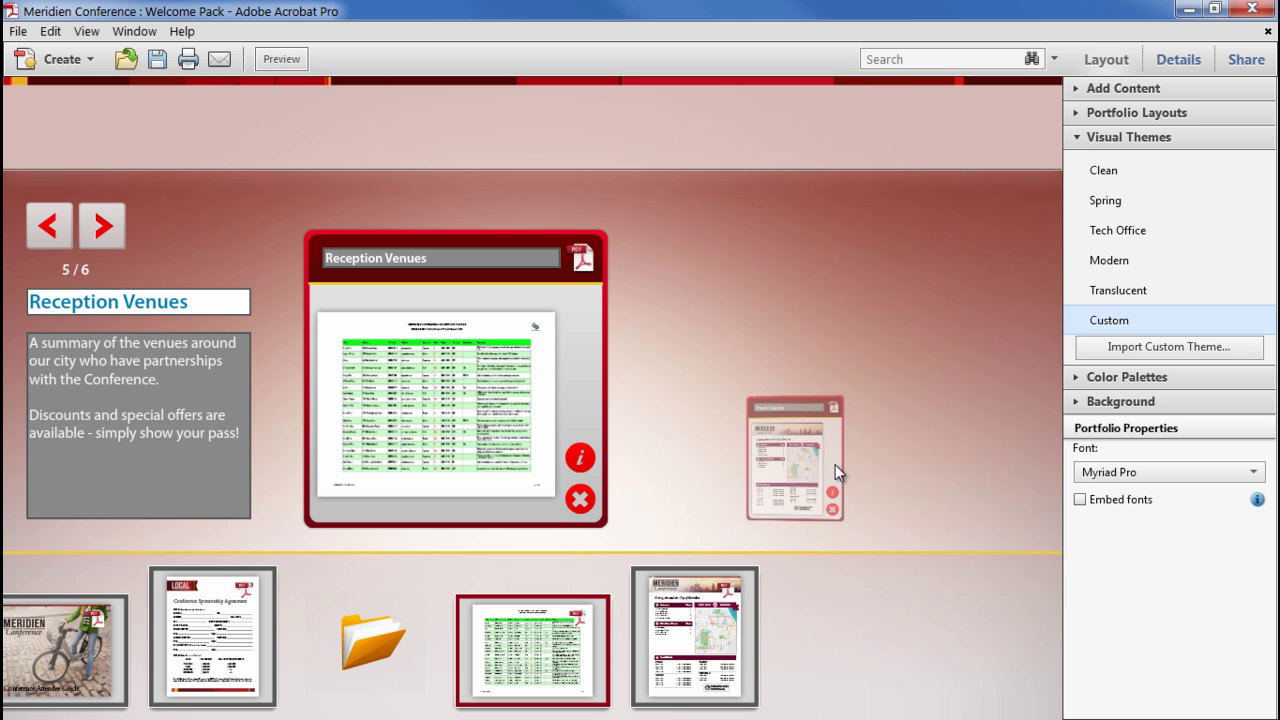
- Apply the Spring theme and expand the Color Palettes list
left_click(1122, 204)
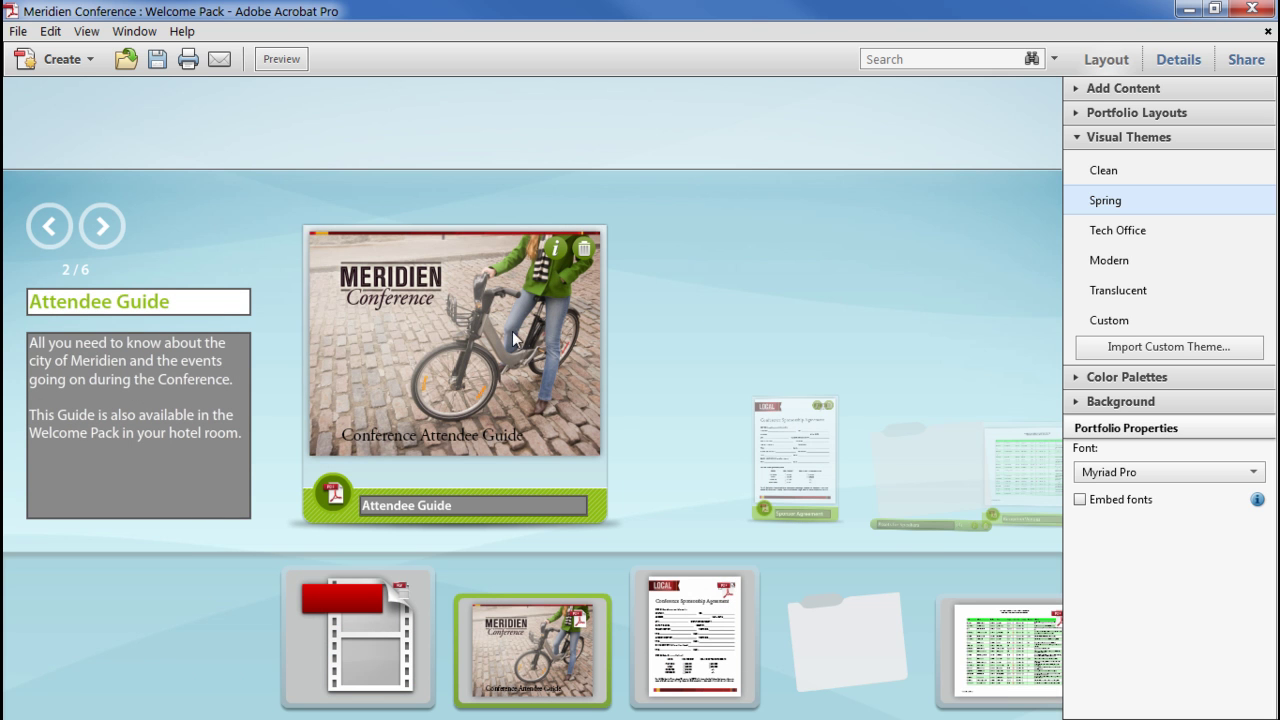
left_click(281, 59)
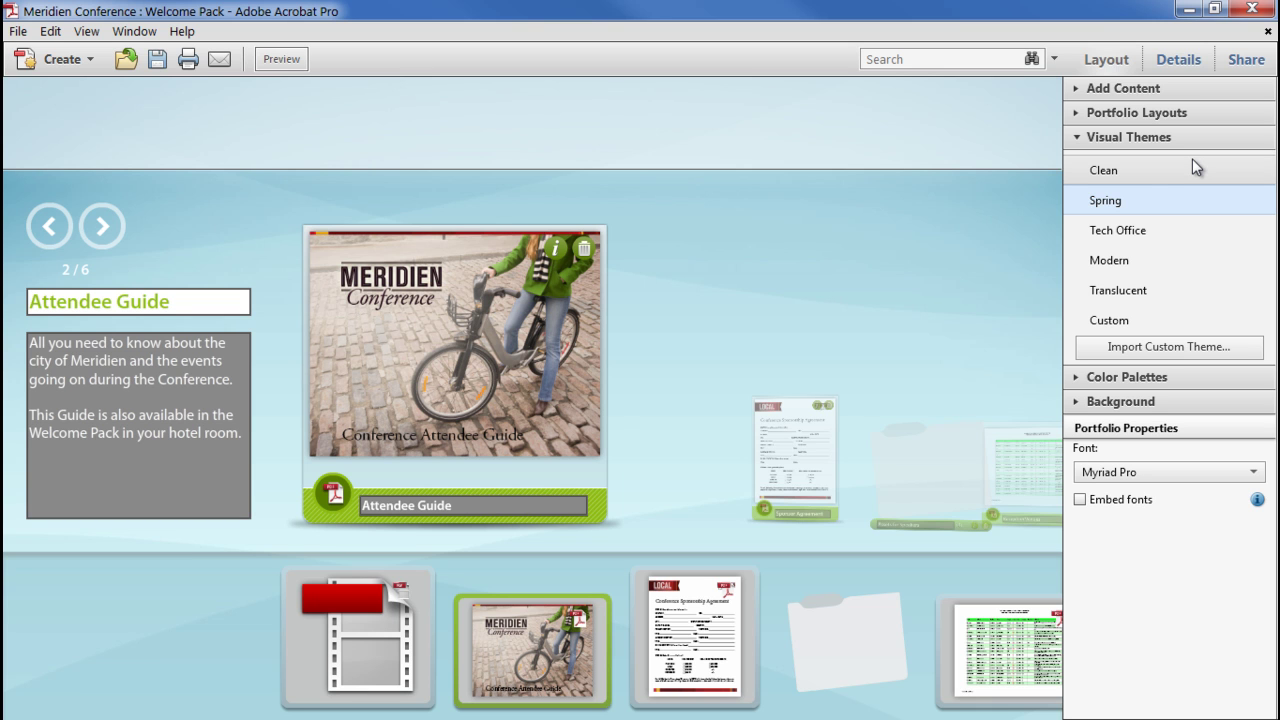
left_click(1128, 143)
left_click(1134, 163)
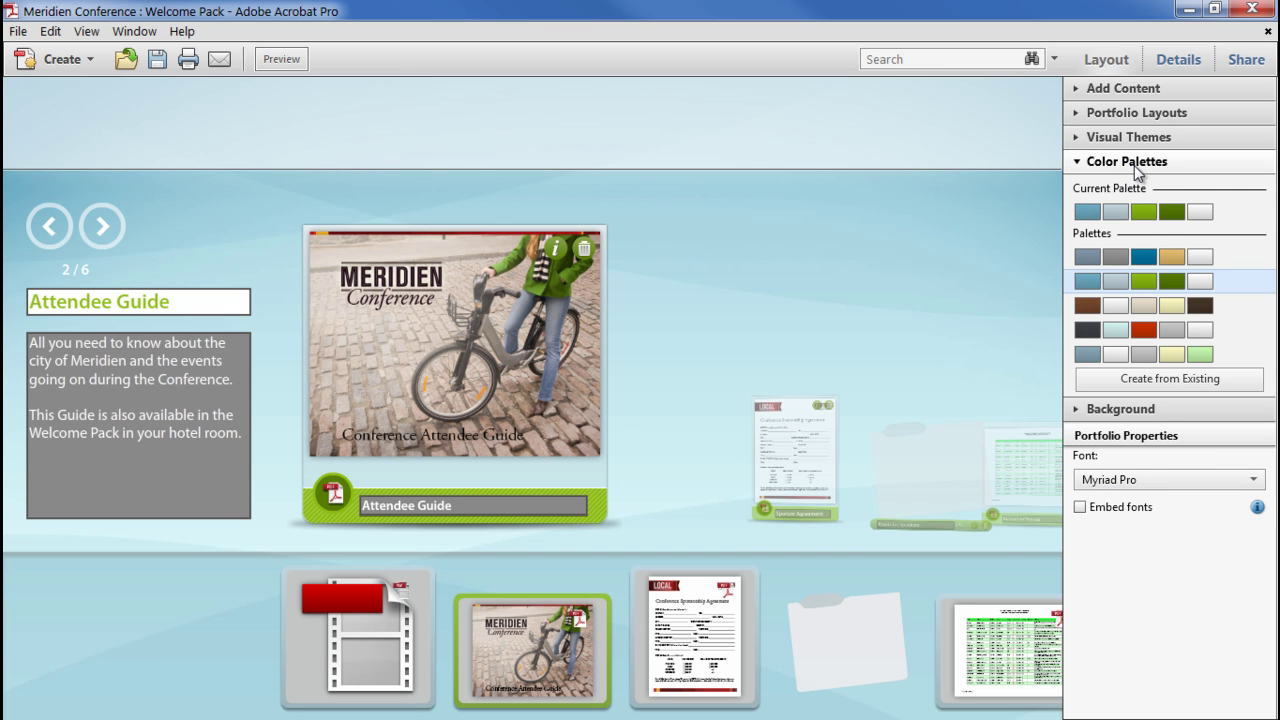
- Try the grey-blue-gold, blue-green, brown, dark-orange and grey-yellow-green preset palettes
left_click(1175, 255)
left_click(1188, 284)
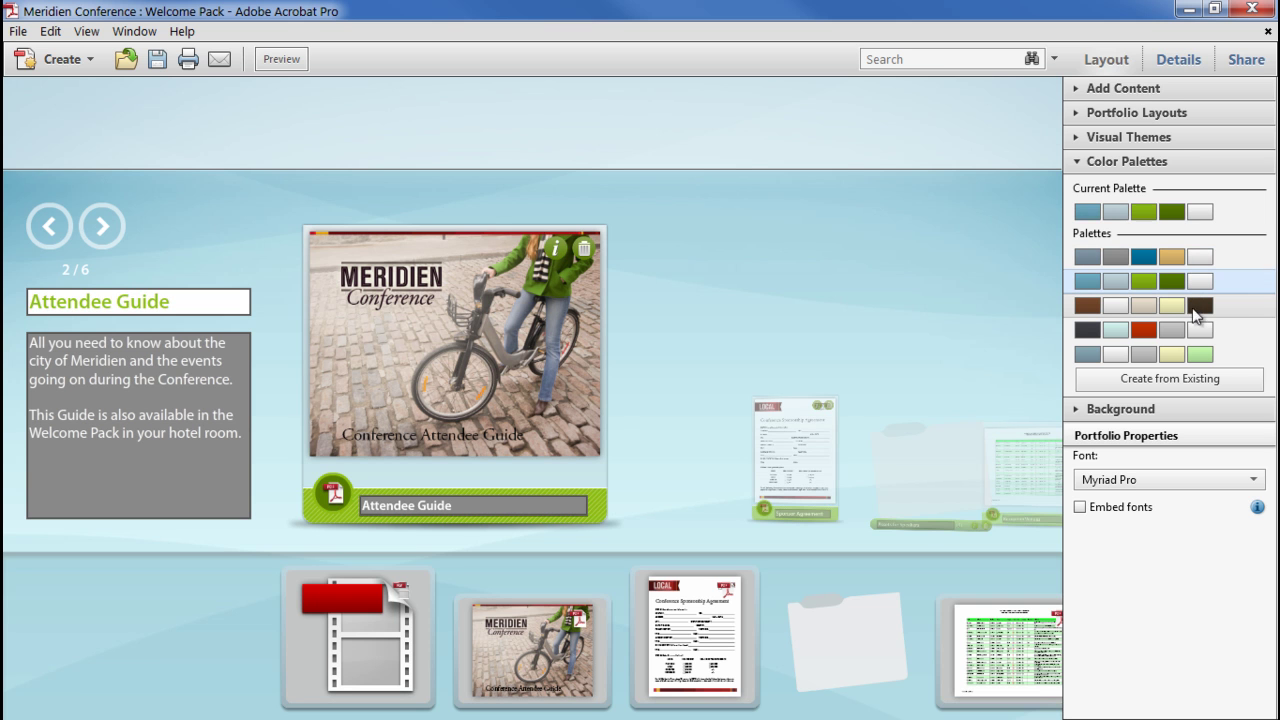
left_click(1201, 312)
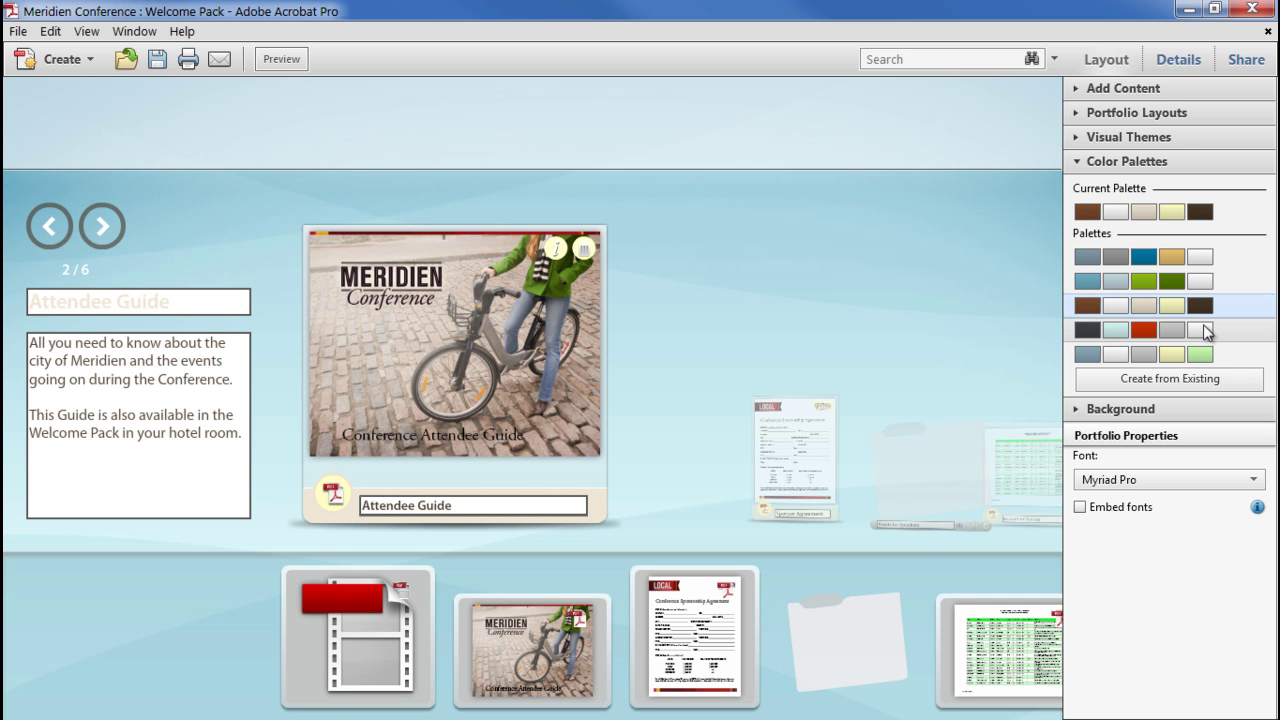
left_click(1205, 330)
left_click(1205, 354)
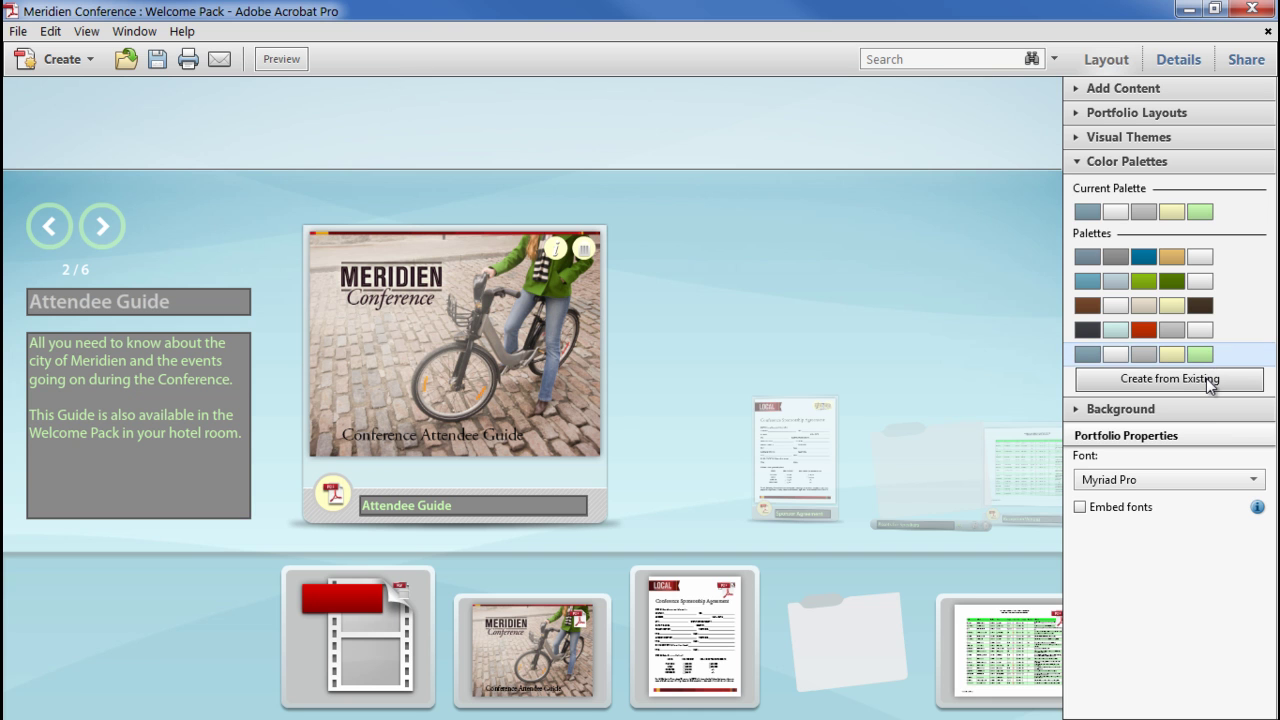
- Save a custom palette from the current one: background 09A22C, text 0D0D0D, border 0B501B
left_click(1211, 384)
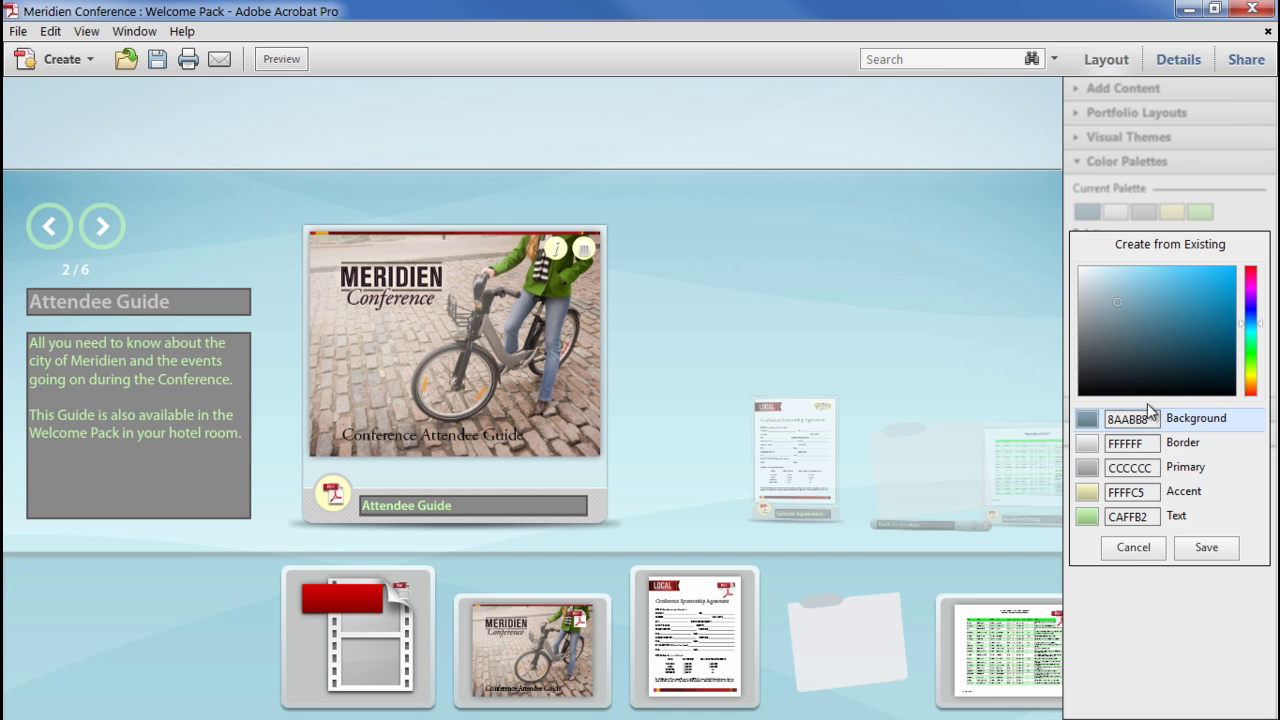
left_click(1228, 316)
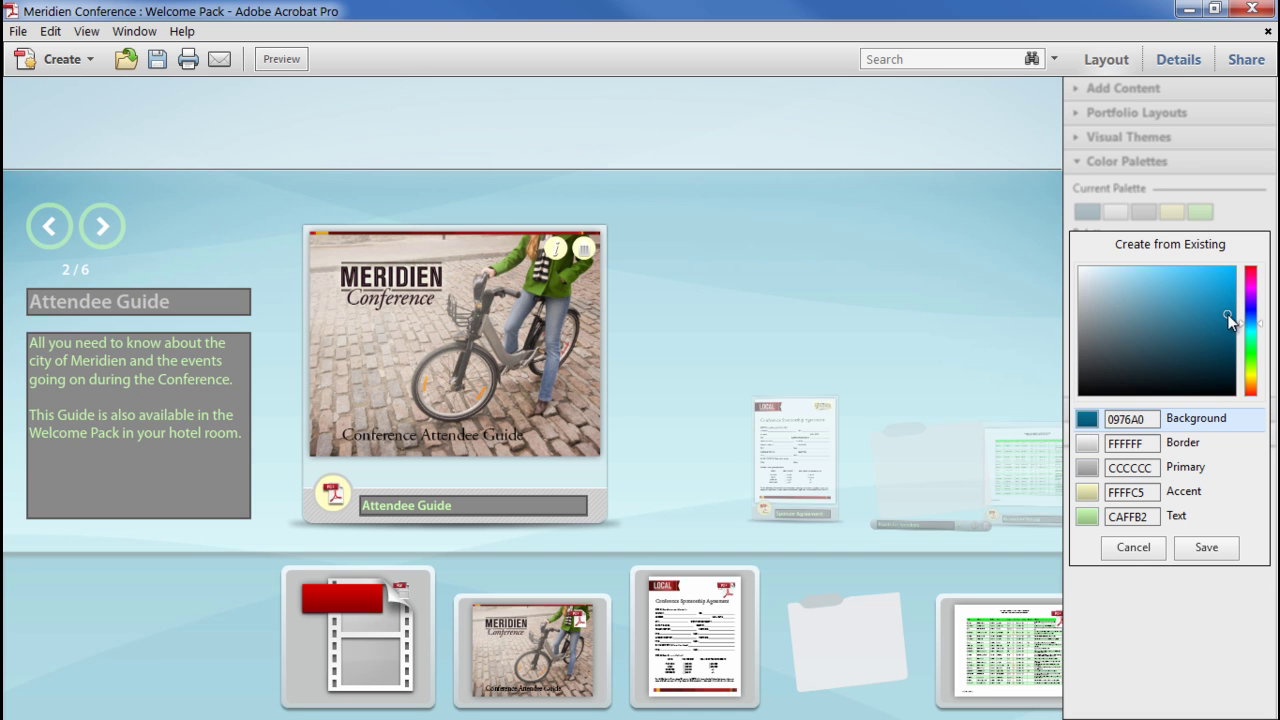
left_click_drag(1250, 323, 1250, 357)
left_click(1083, 516)
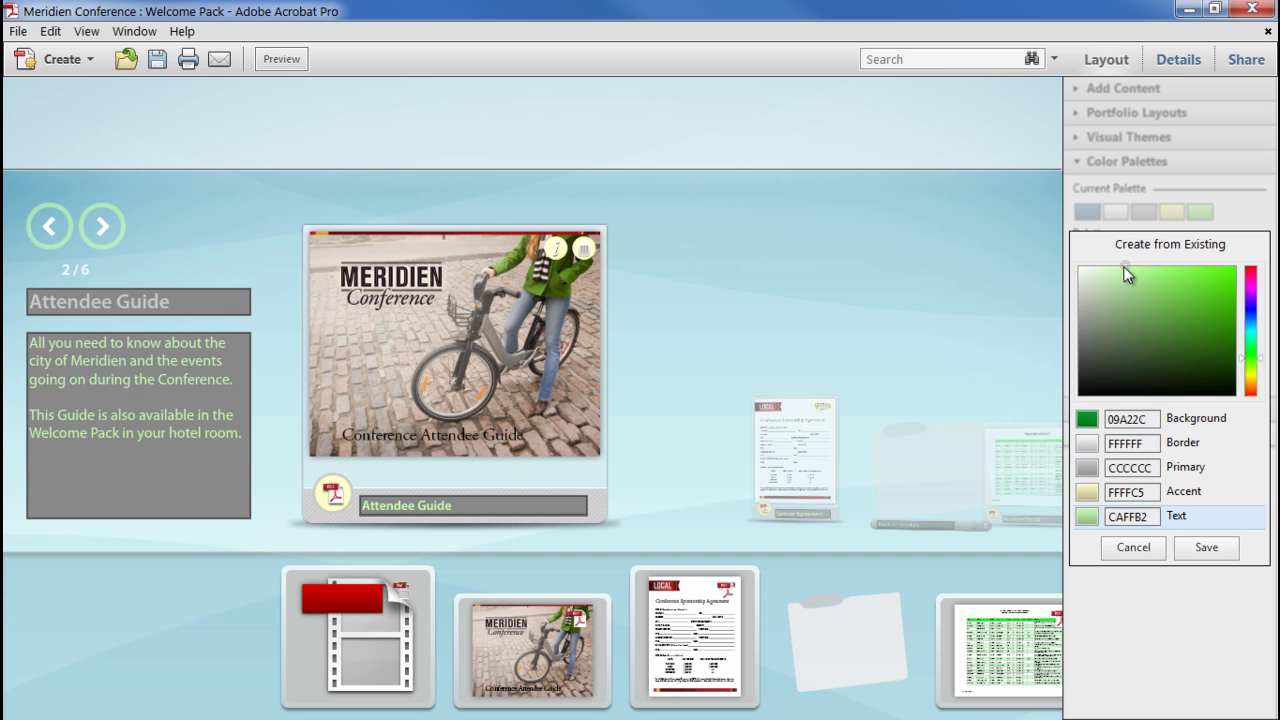
left_click_drag(1123, 266, 1079, 389)
left_click(1183, 442)
left_click(1250, 346)
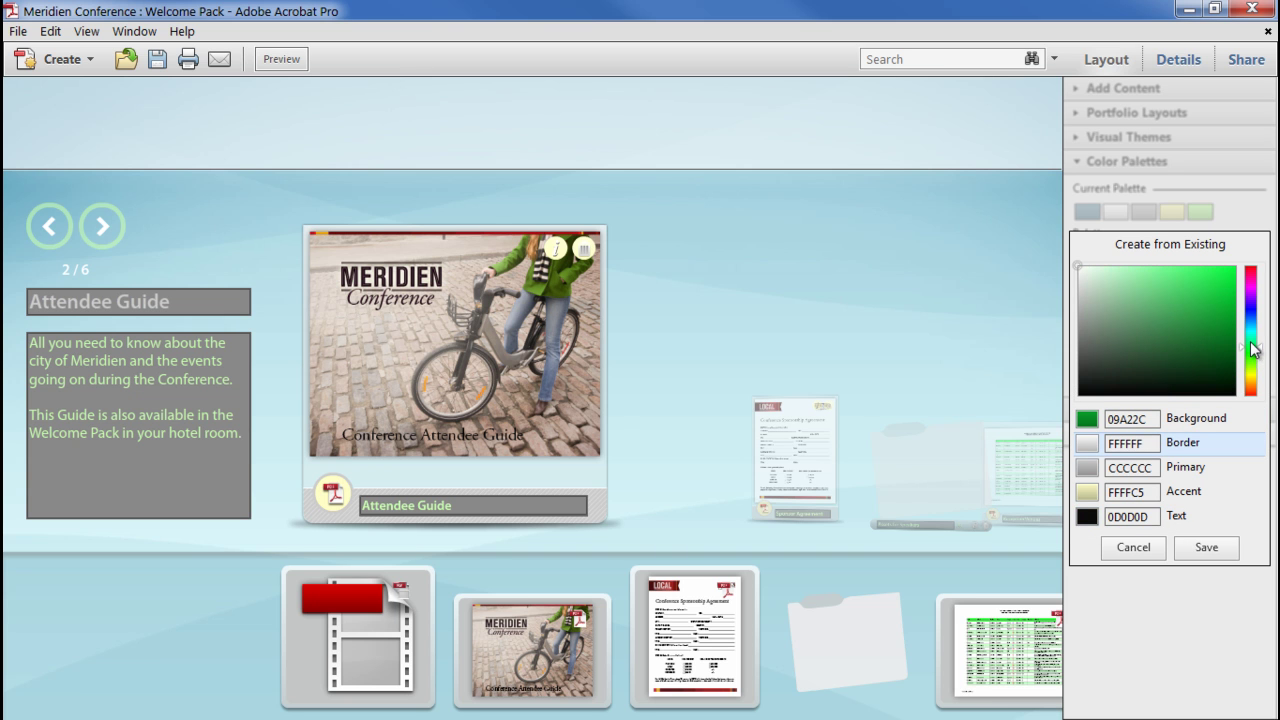
left_click(1215, 356)
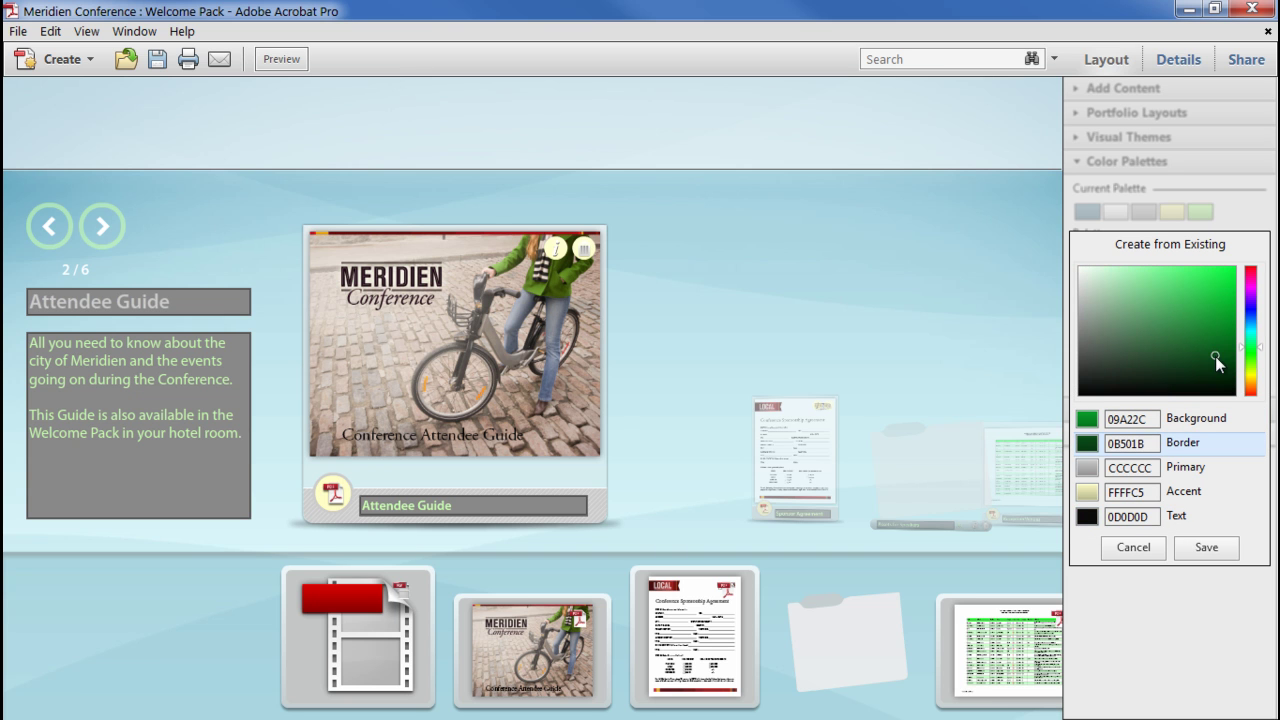
left_click(1218, 550)
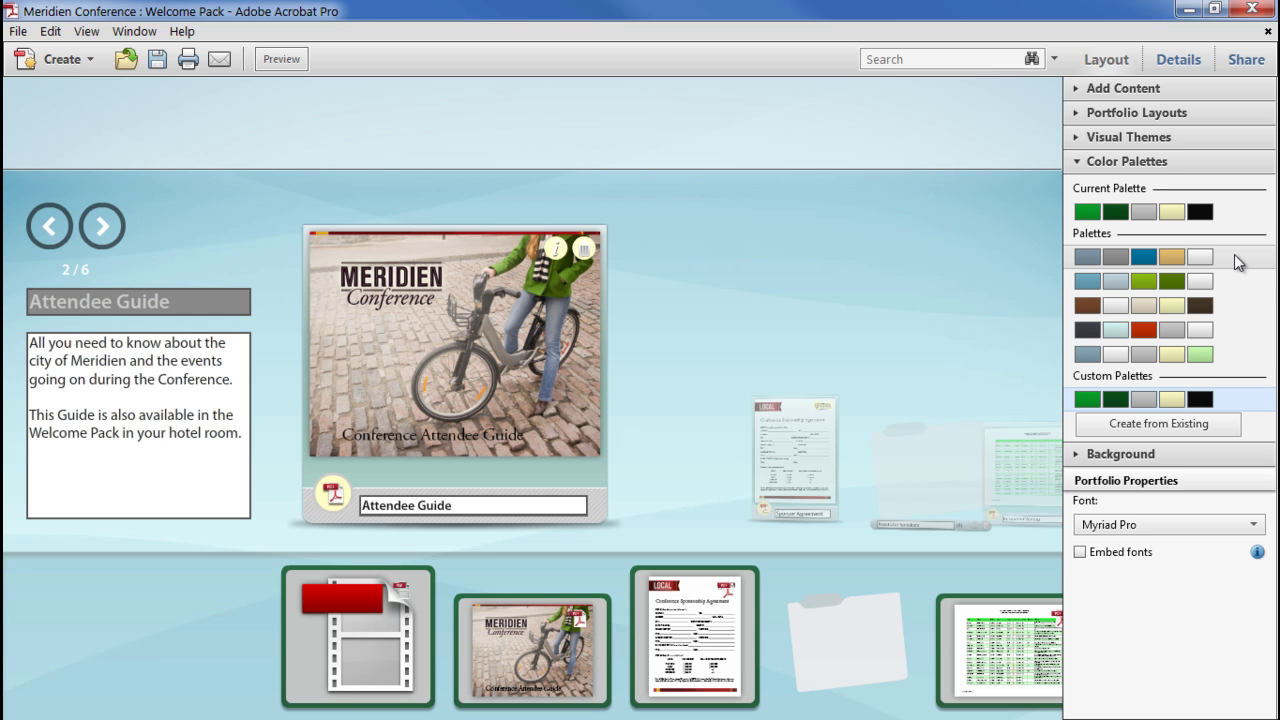
- Reapply the blue and green preset palette and collapse Color Palettes
left_click(1234, 281)
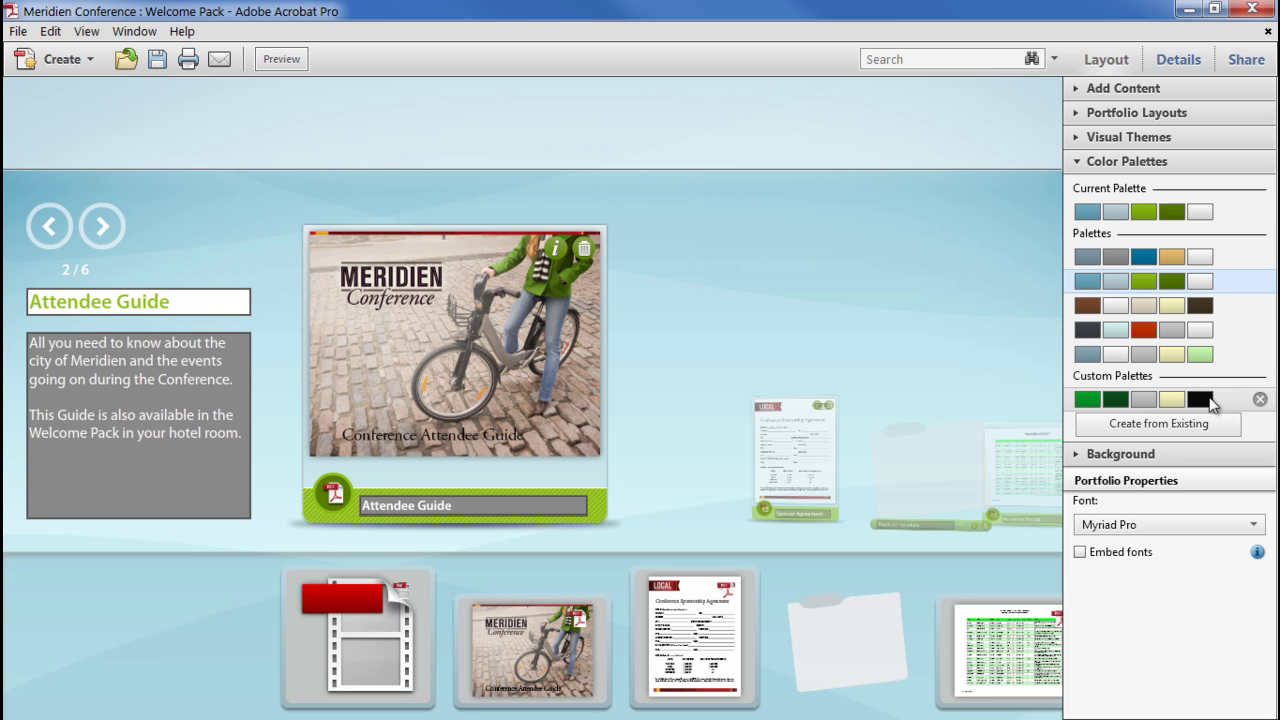
mouse_move(1262, 403)
left_click(1153, 166)
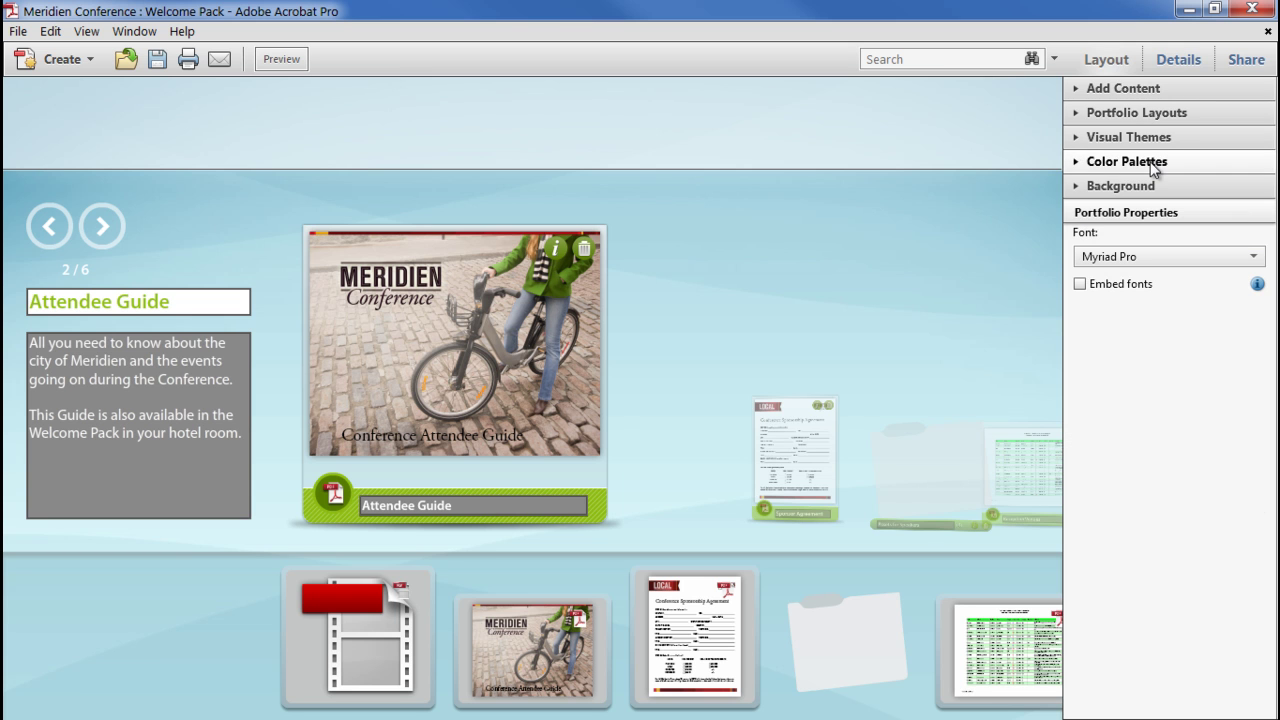
- Set the background image to None and the background colour to dark grey
left_click(1150, 188)
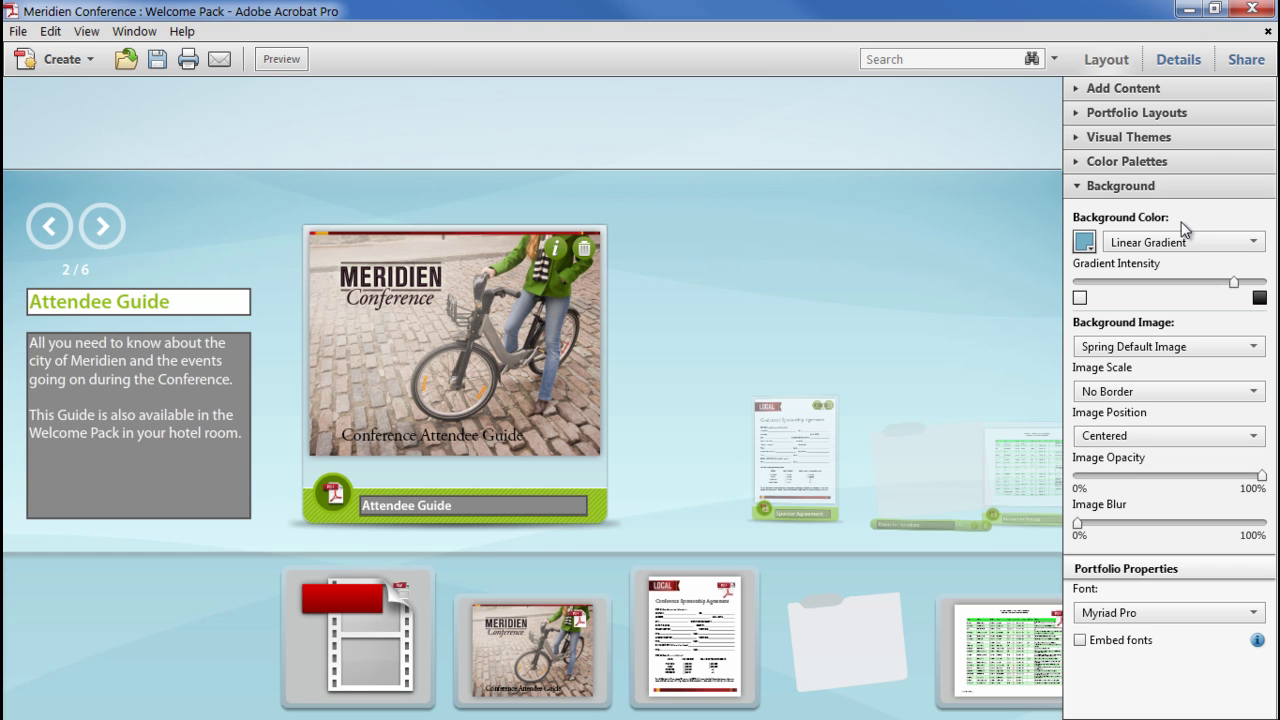
left_click(1226, 352)
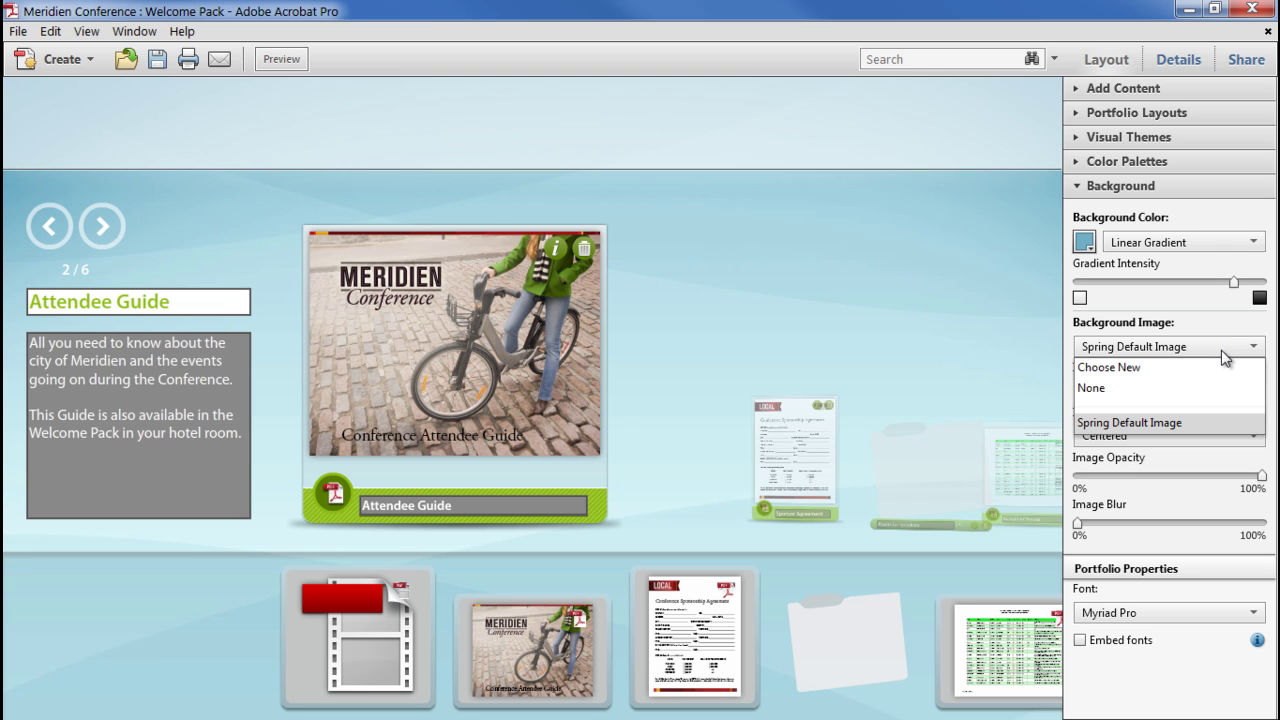
left_click(1155, 390)
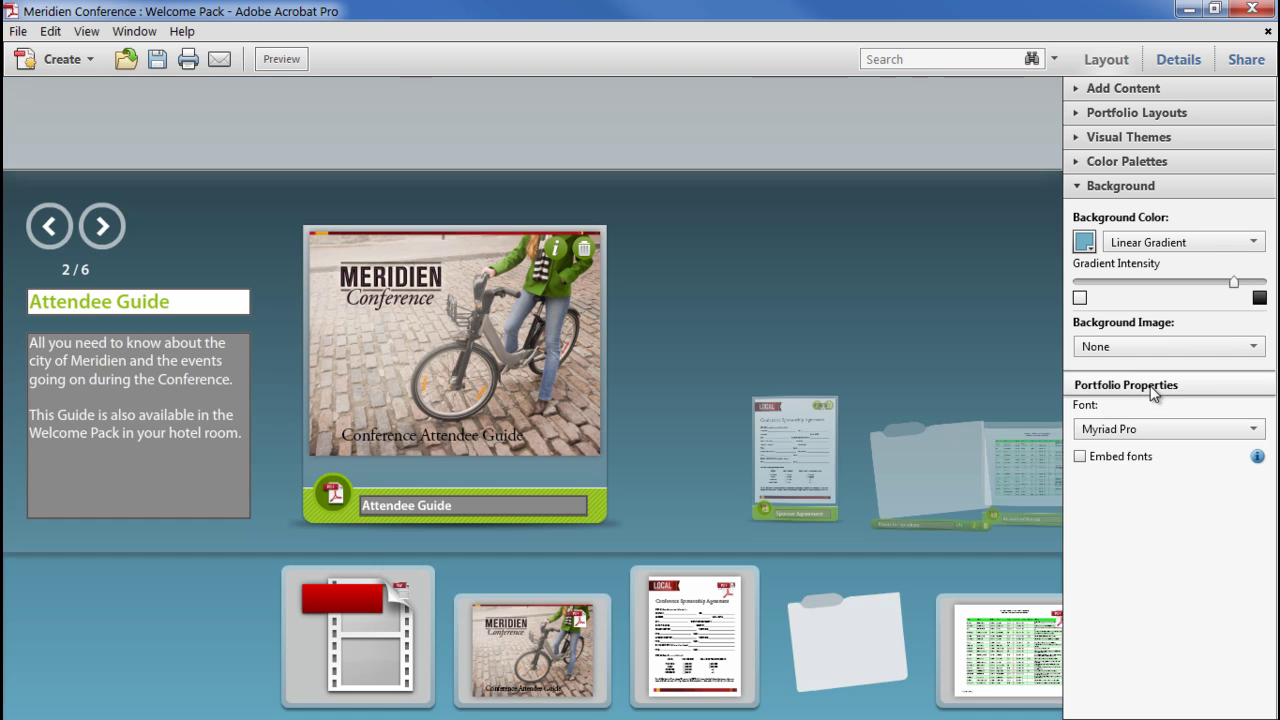
left_click(1083, 242)
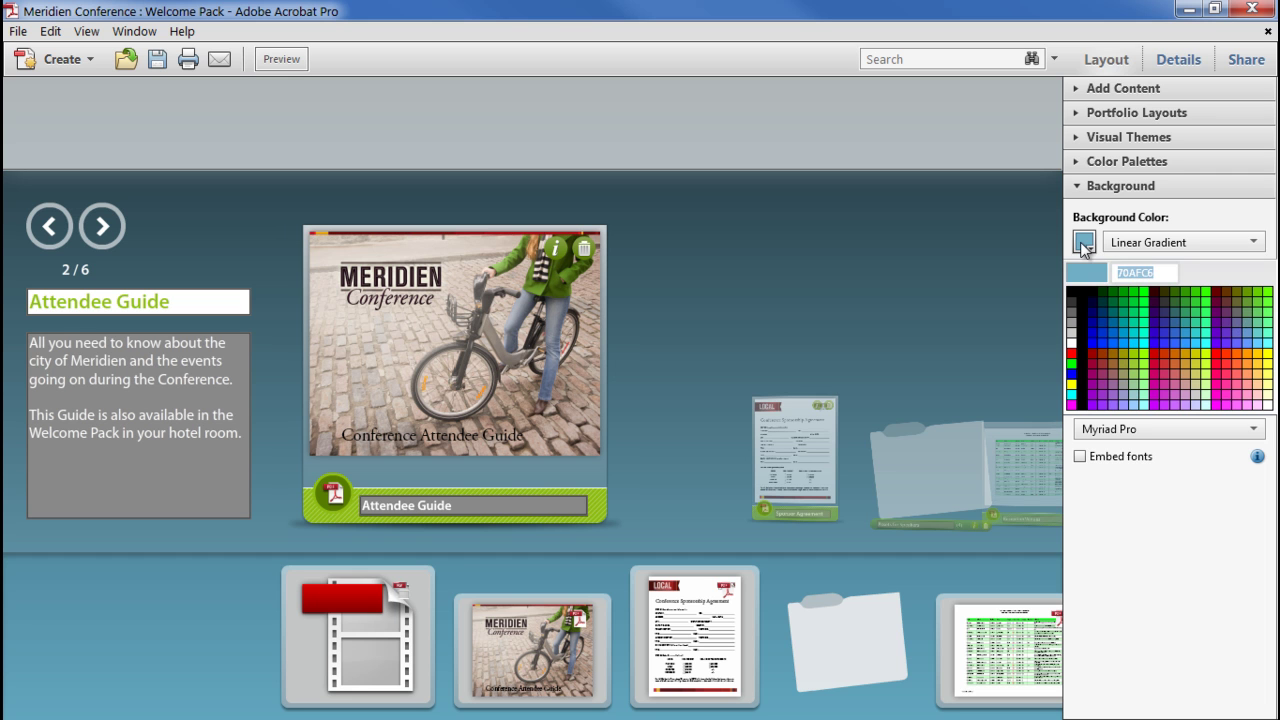
left_click(1072, 320)
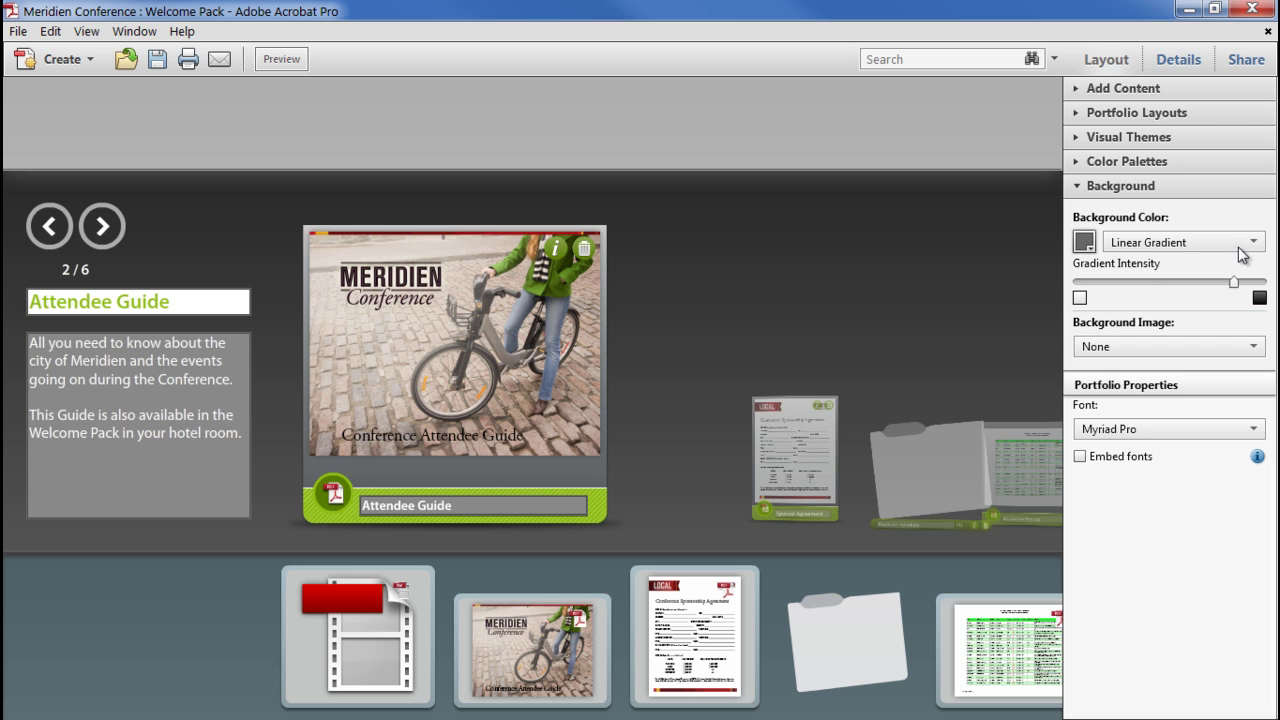
- Change the background fill to Radial Gradient with gradient intensity -100
left_click(1186, 242)
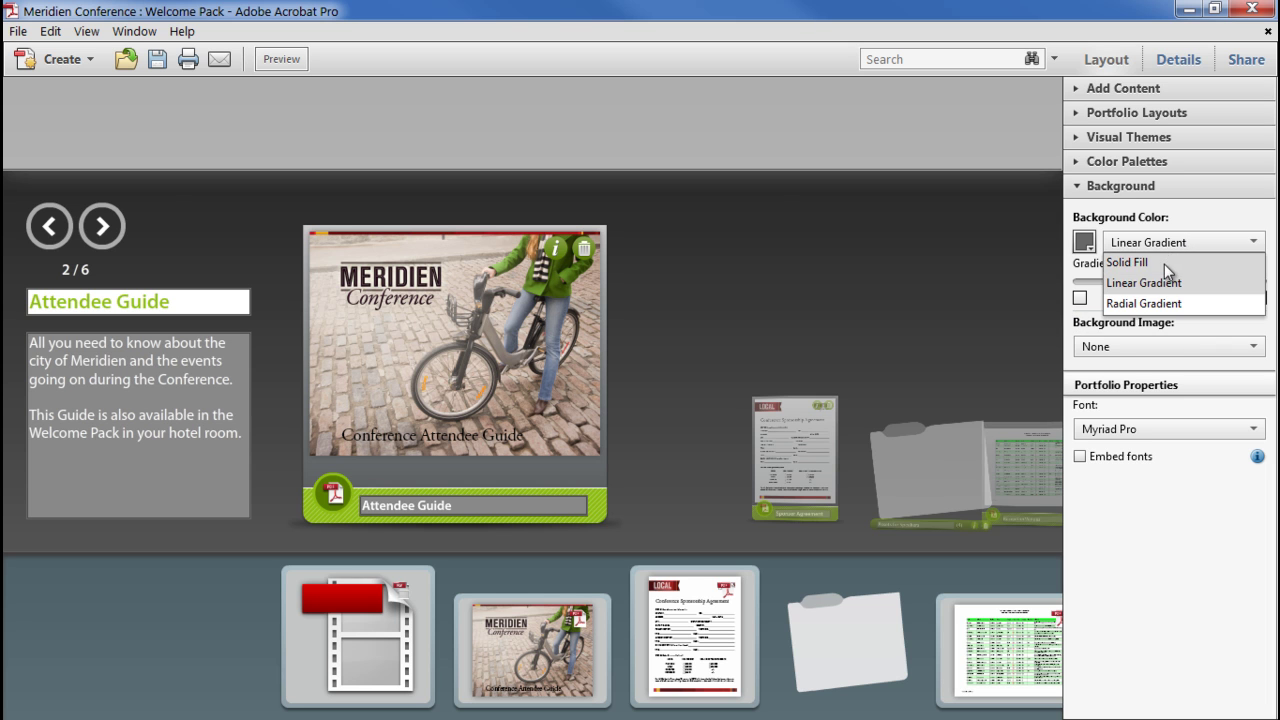
left_click(1165, 266)
left_click(1160, 241)
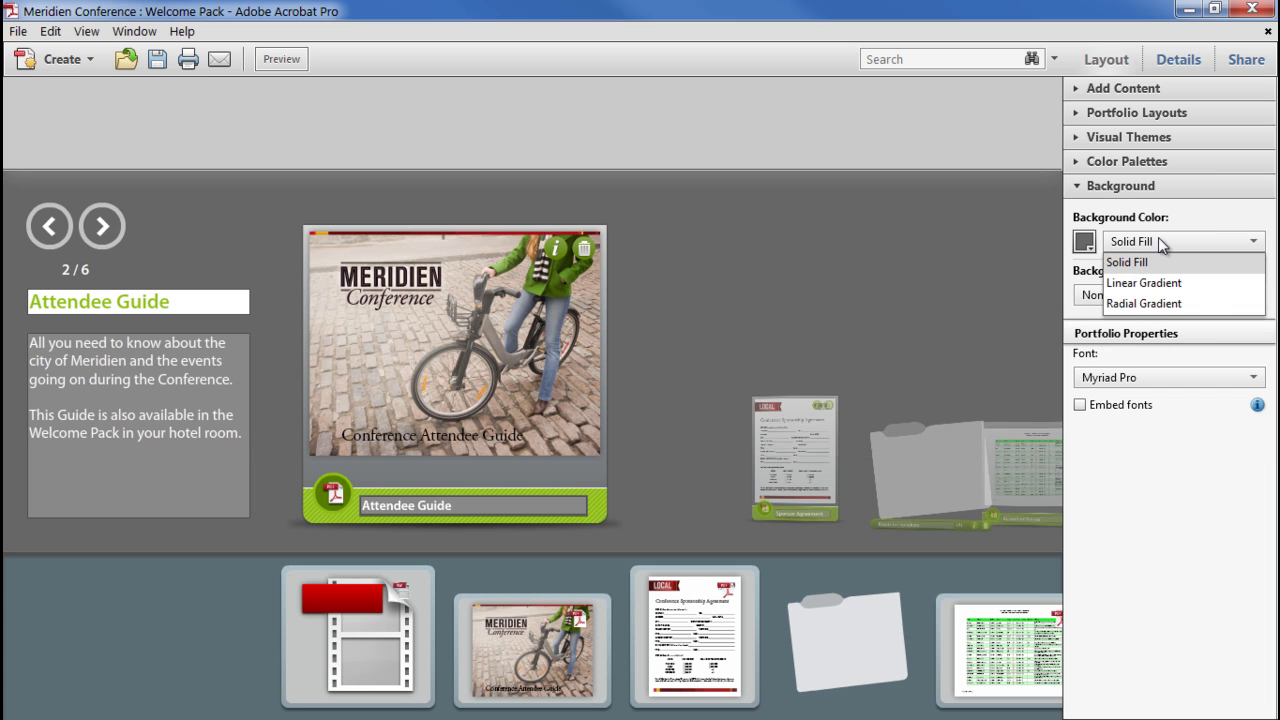
left_click(1166, 304)
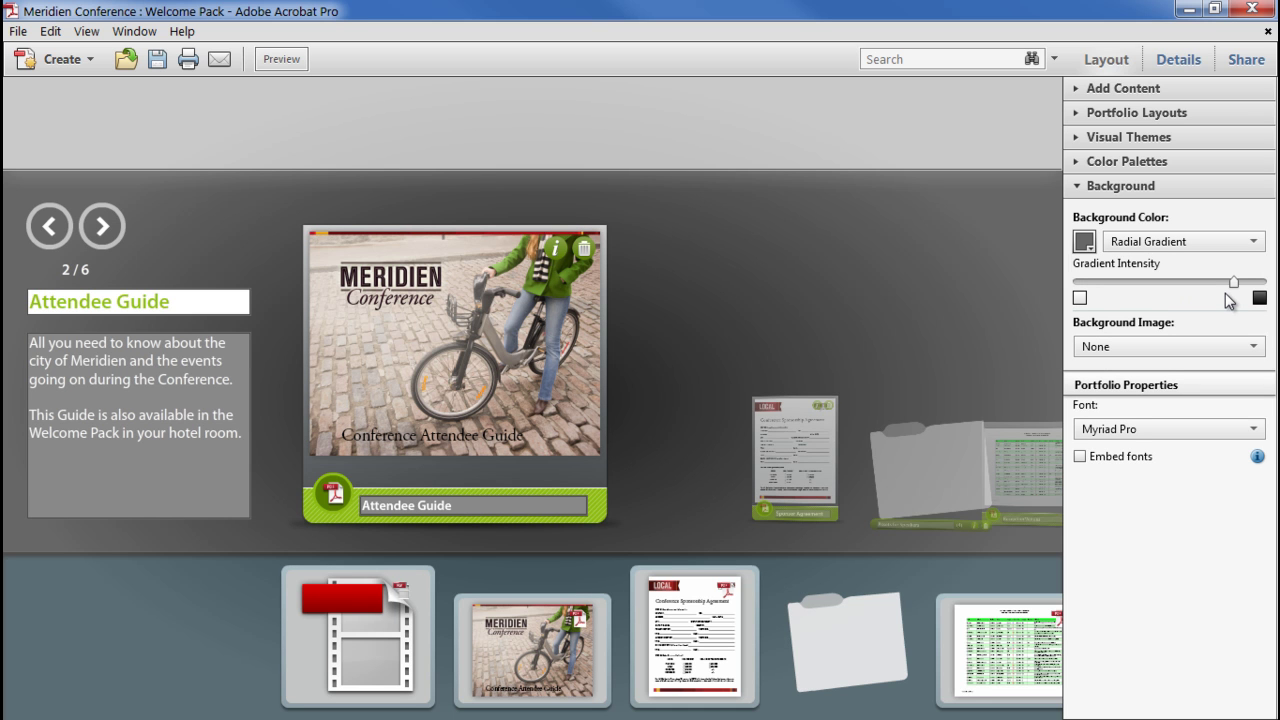
left_click_drag(1234, 283, 1056, 292)
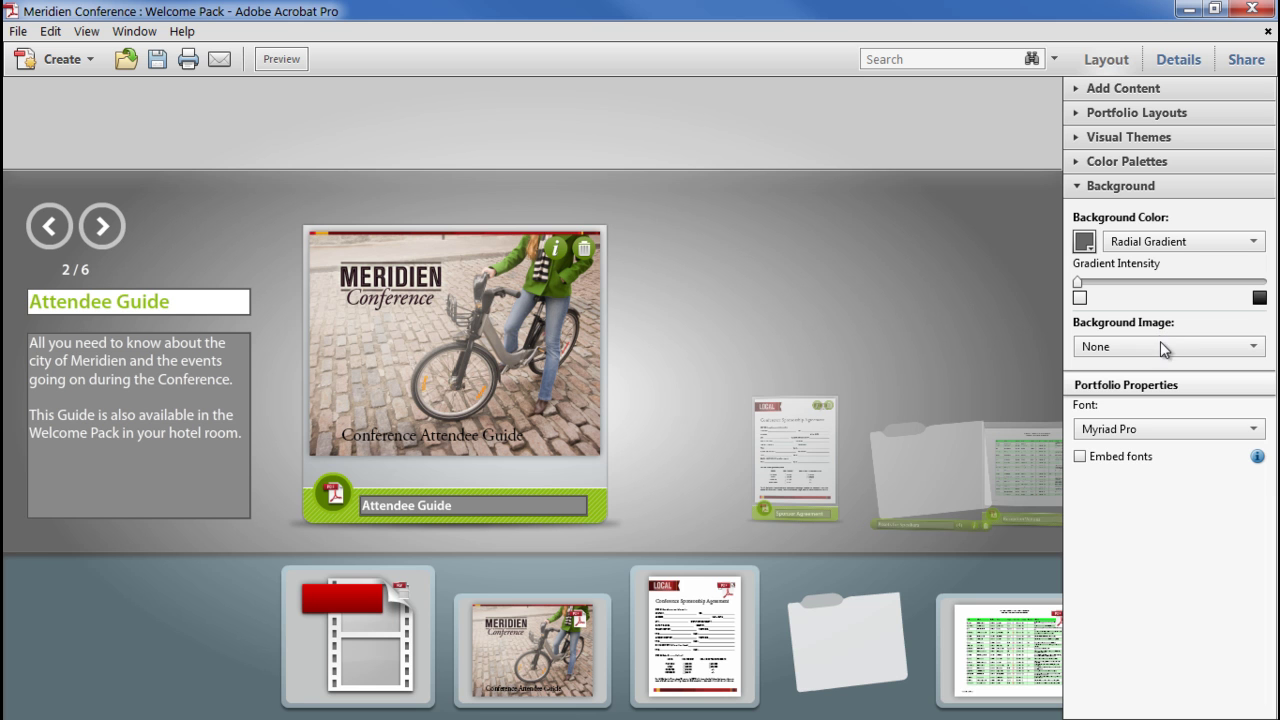
- Load city_background.jpg as the background image and set Image Scale to No Border
left_click(1149, 347)
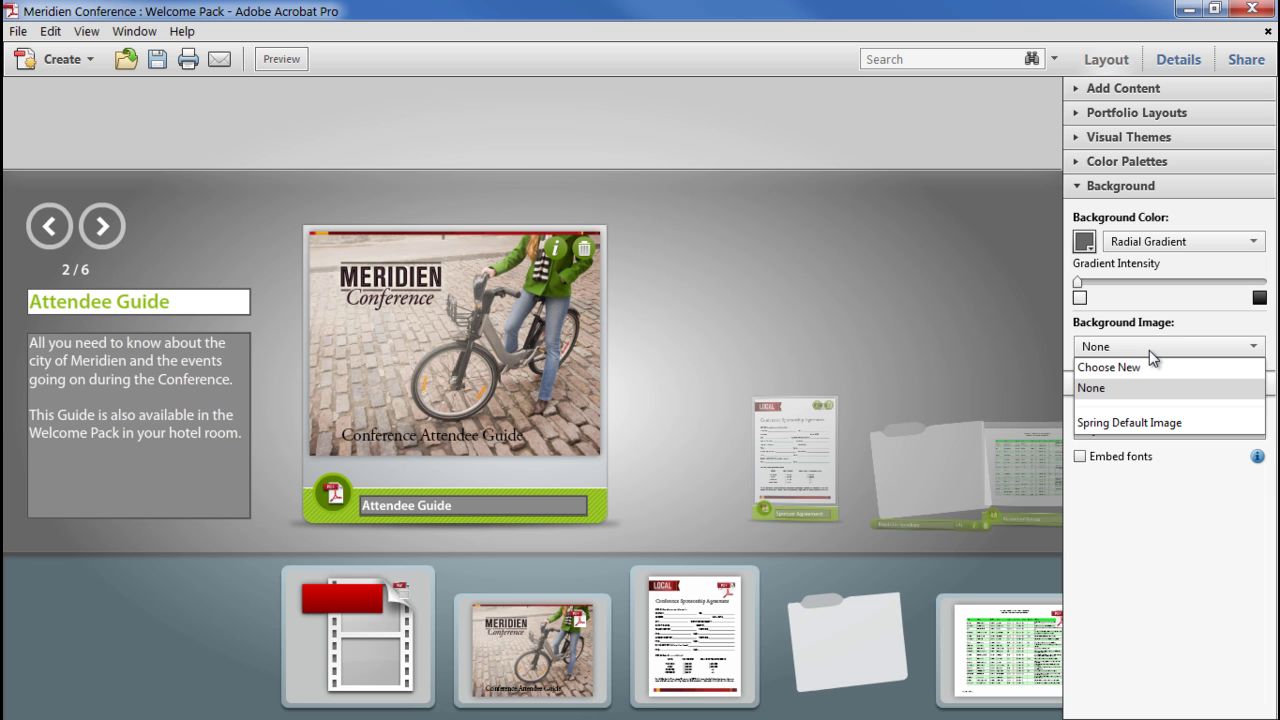
left_click(1134, 370)
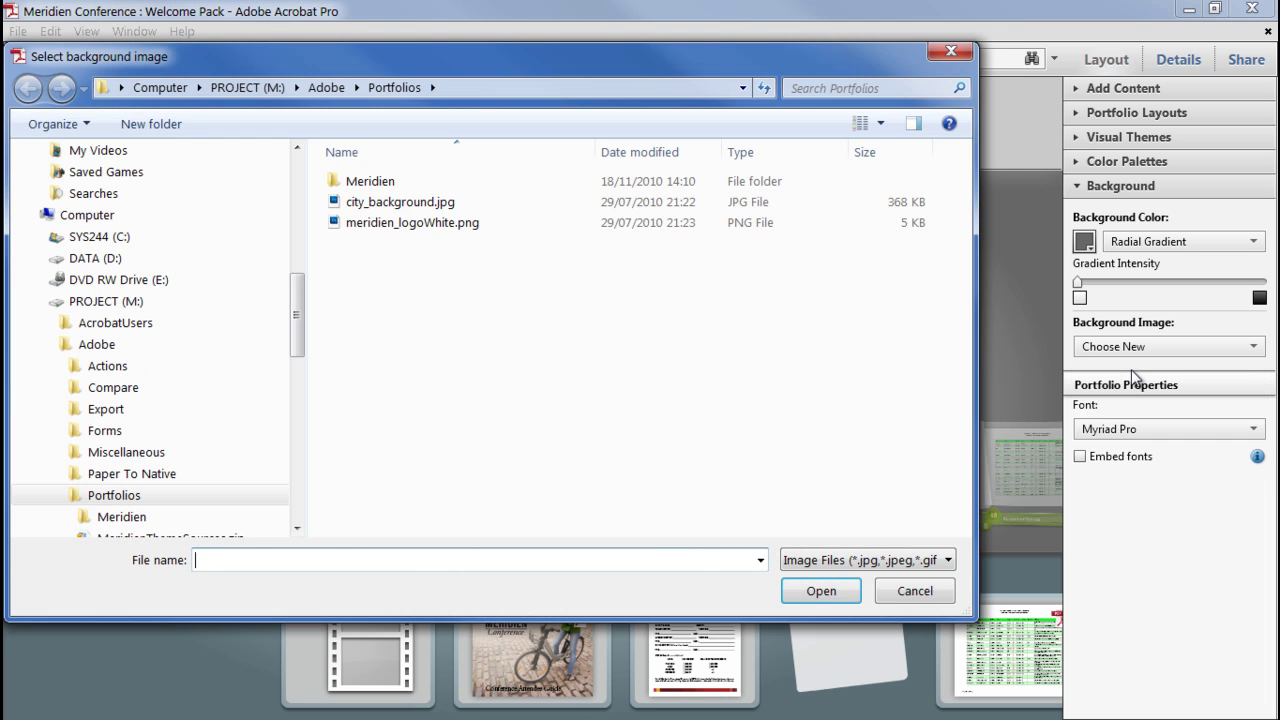
left_click(403, 204)
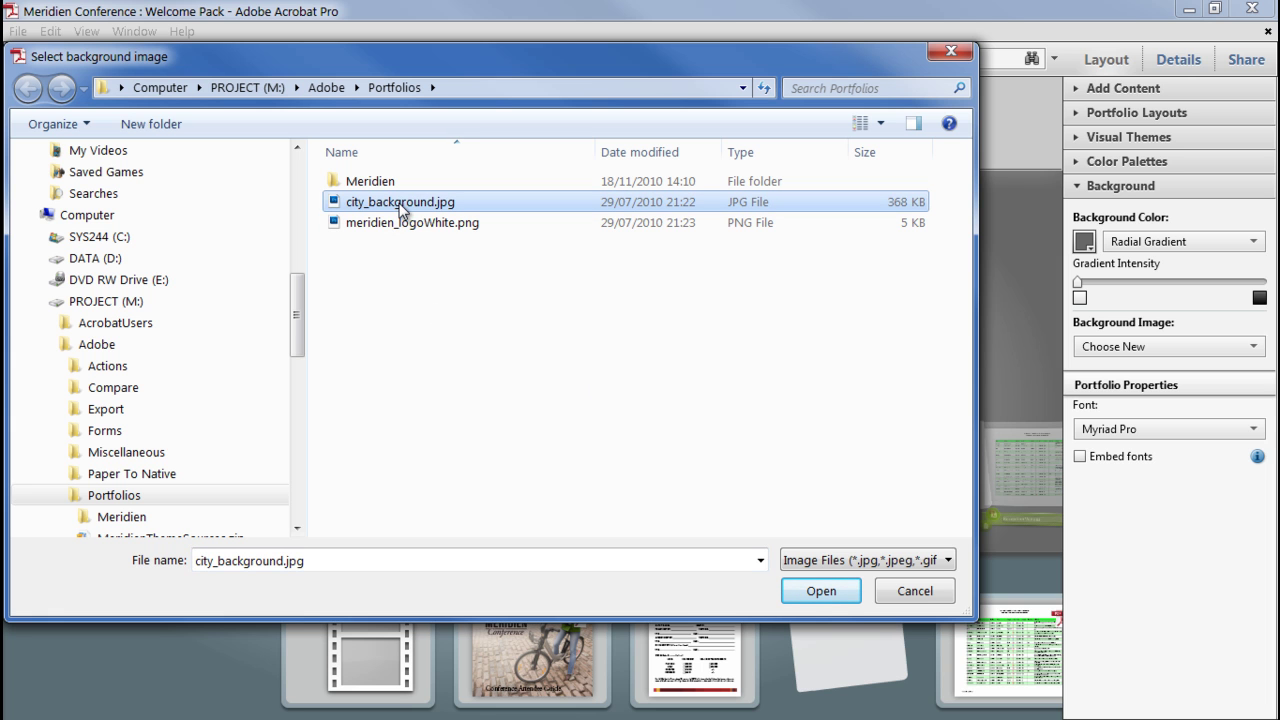
left_click(839, 595)
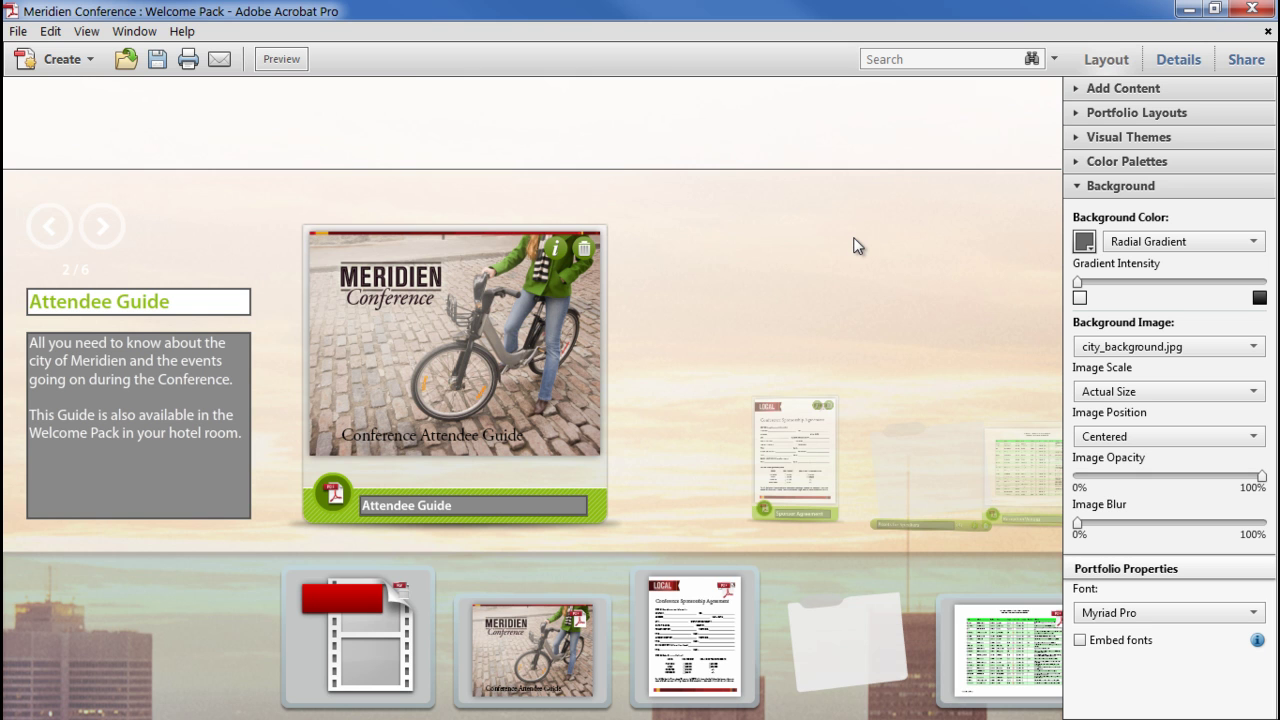
left_click(1133, 396)
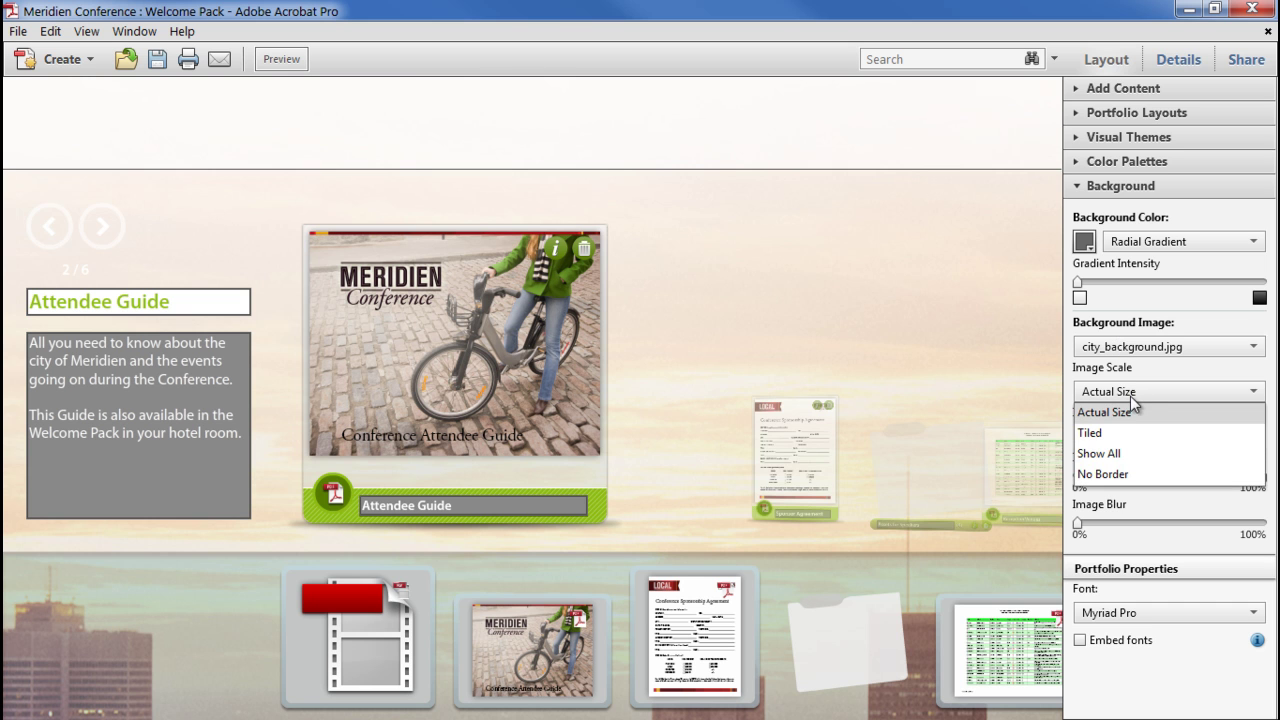
left_click(1126, 475)
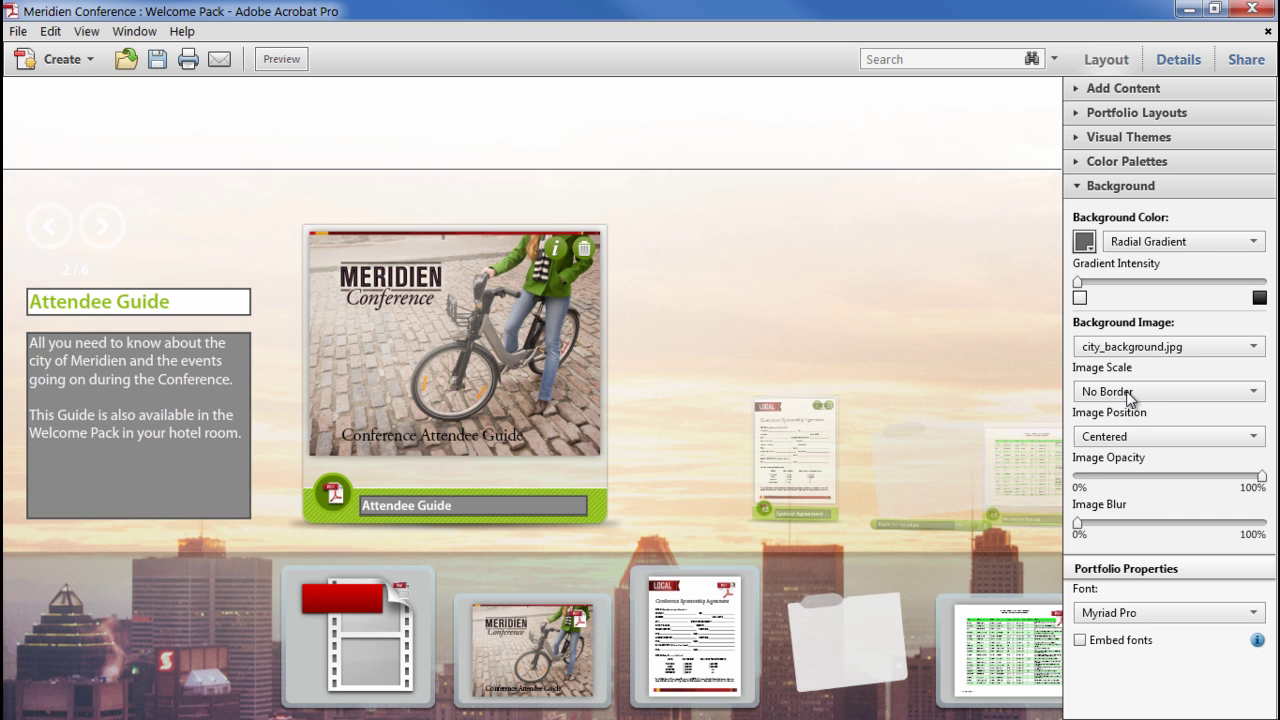
- Anchor the city background image to Bottom, fade it to about 66% opacity, and raise Image Blur to 17
left_click(1137, 437)
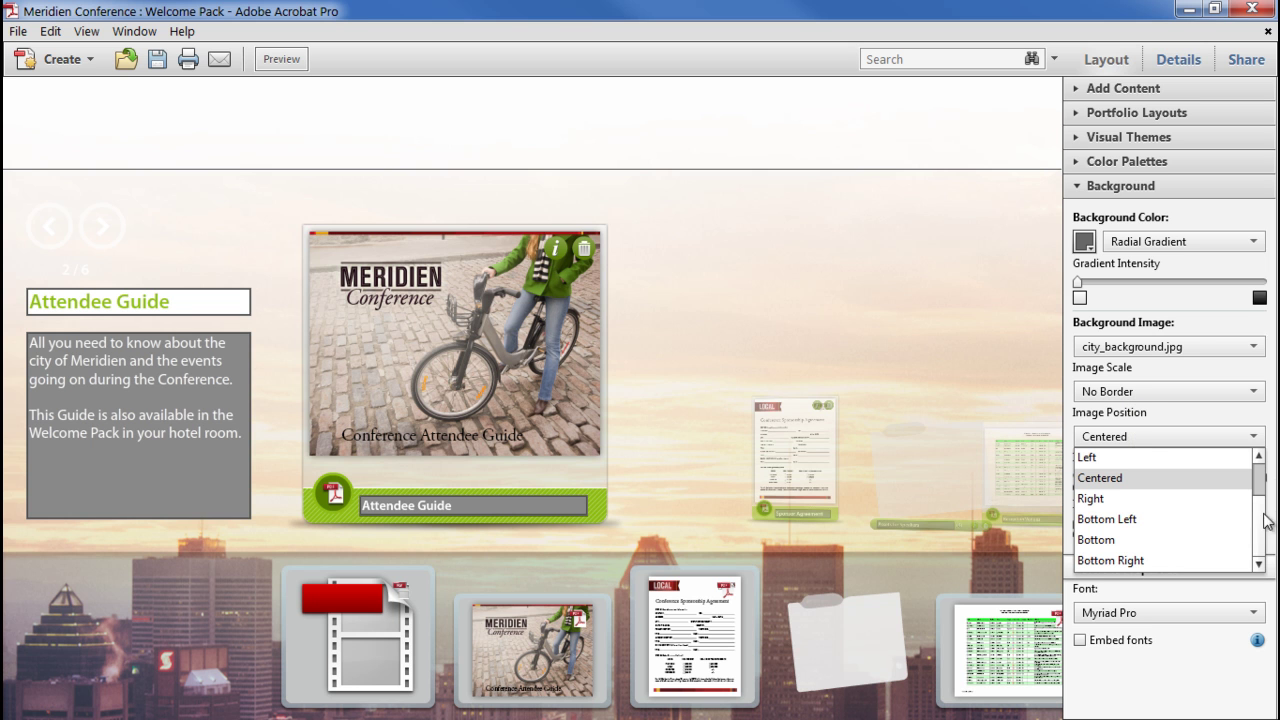
left_click(1145, 539)
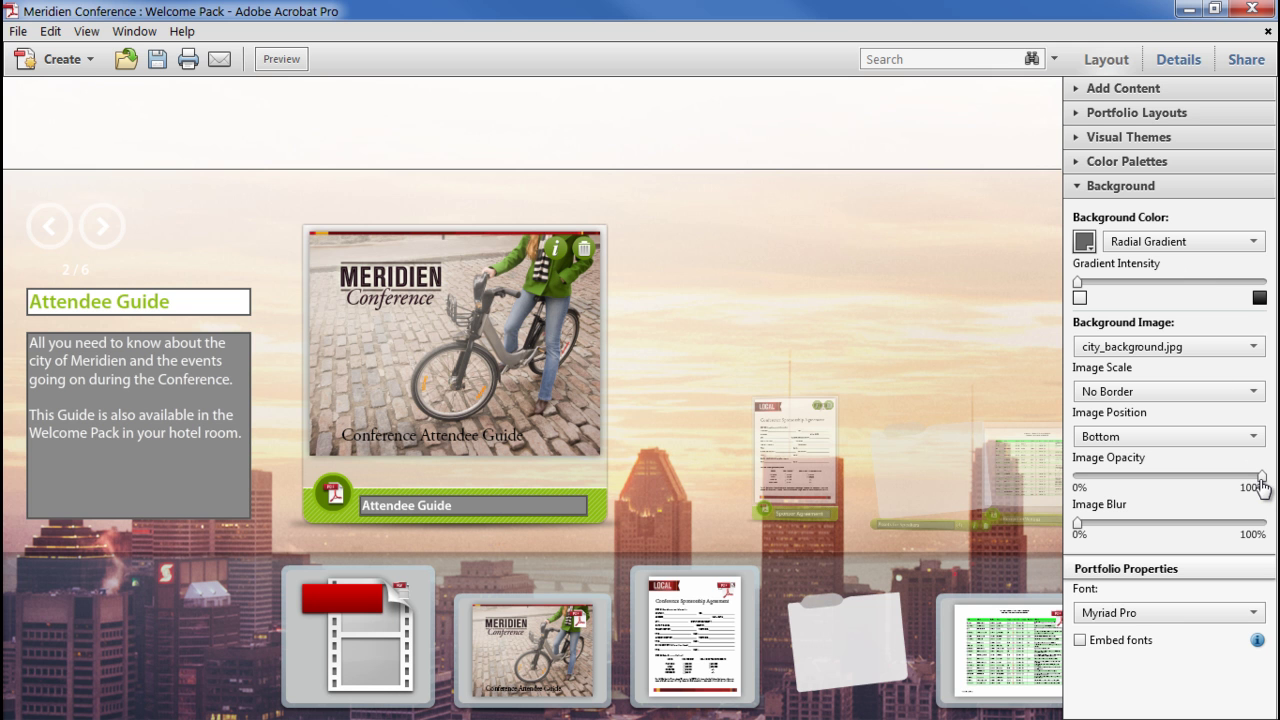
left_click_drag(1262, 487, 1163, 489)
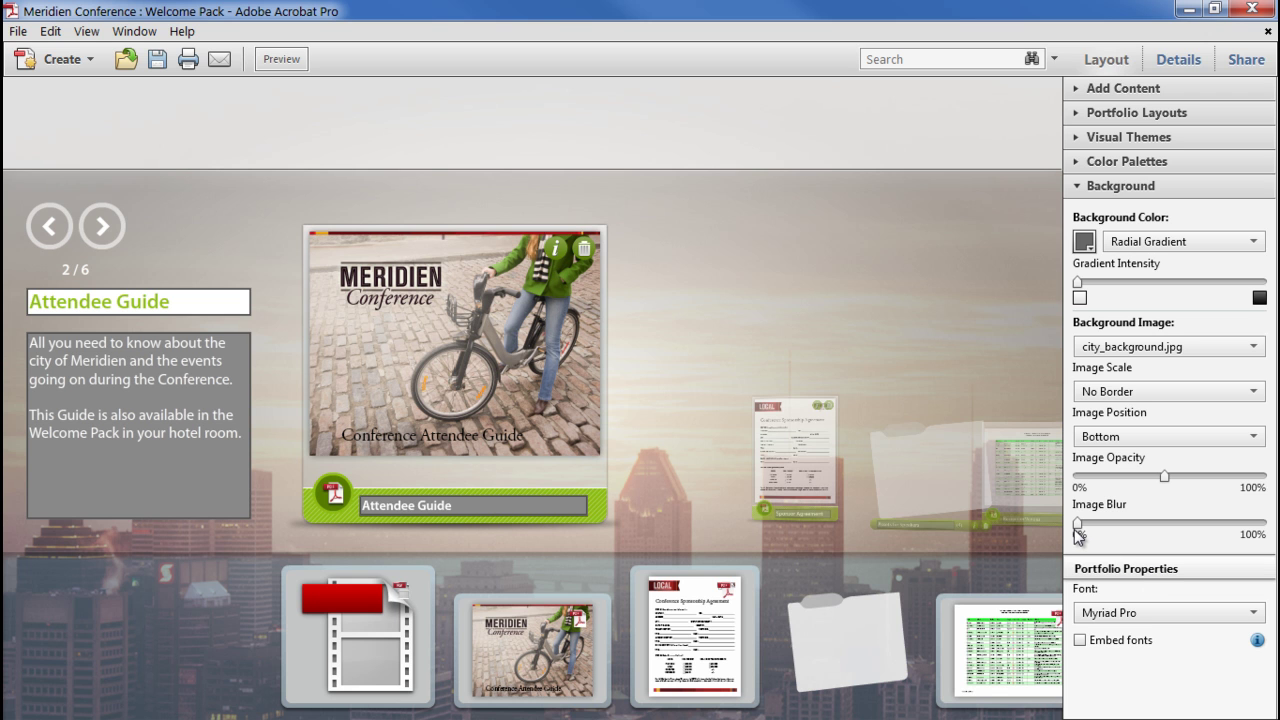
mouse_move(1080, 533)
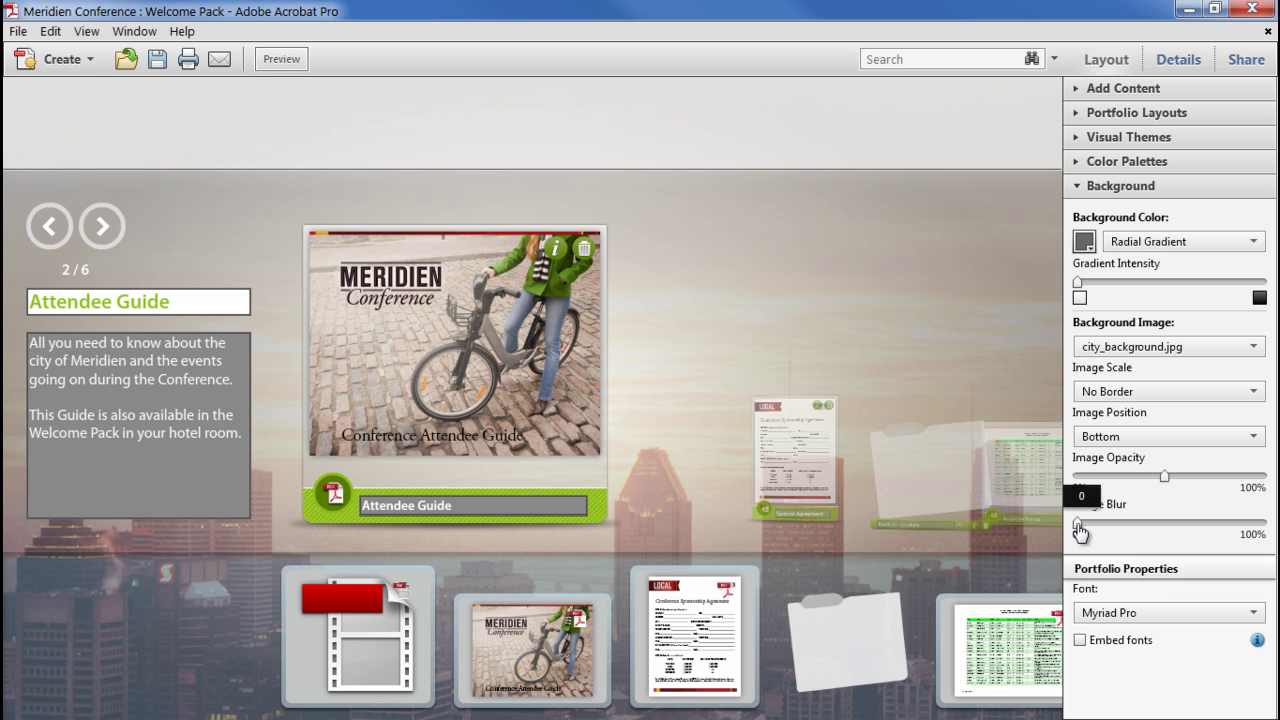
left_click_drag(1080, 533, 1111, 530)
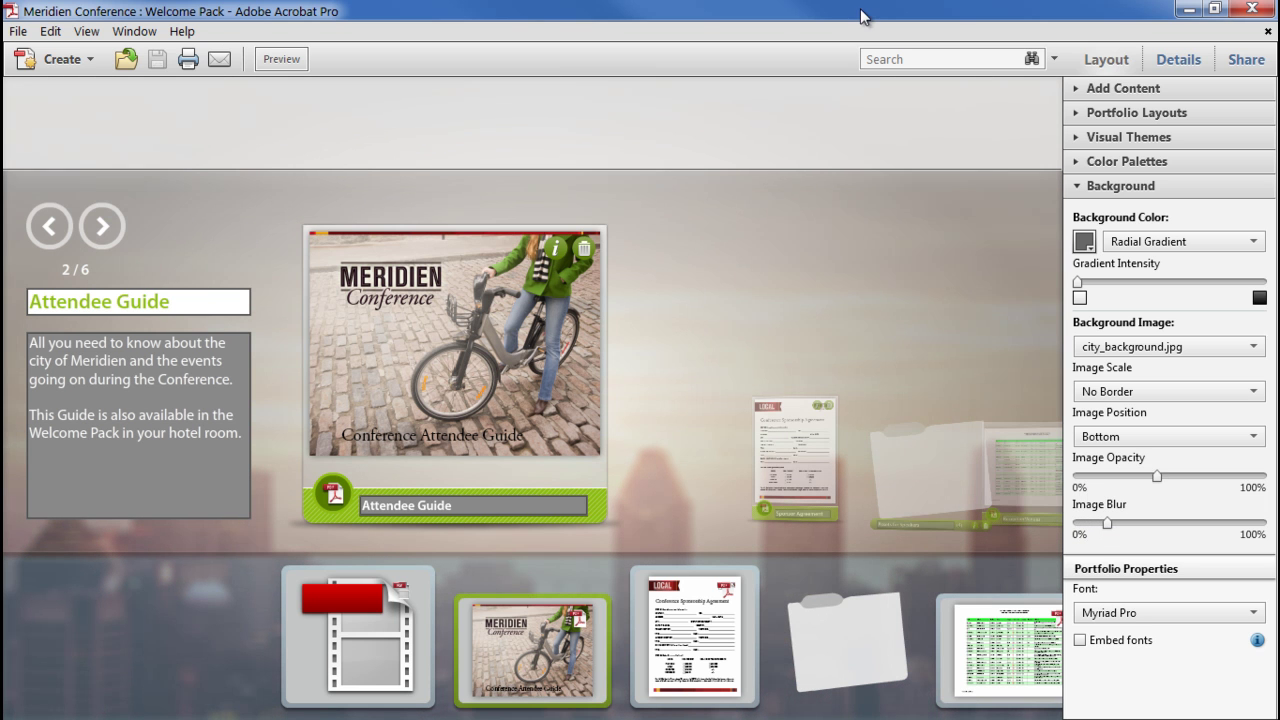
- Preview the portfolio as viewers see it, then return to editing
left_click(280, 61)
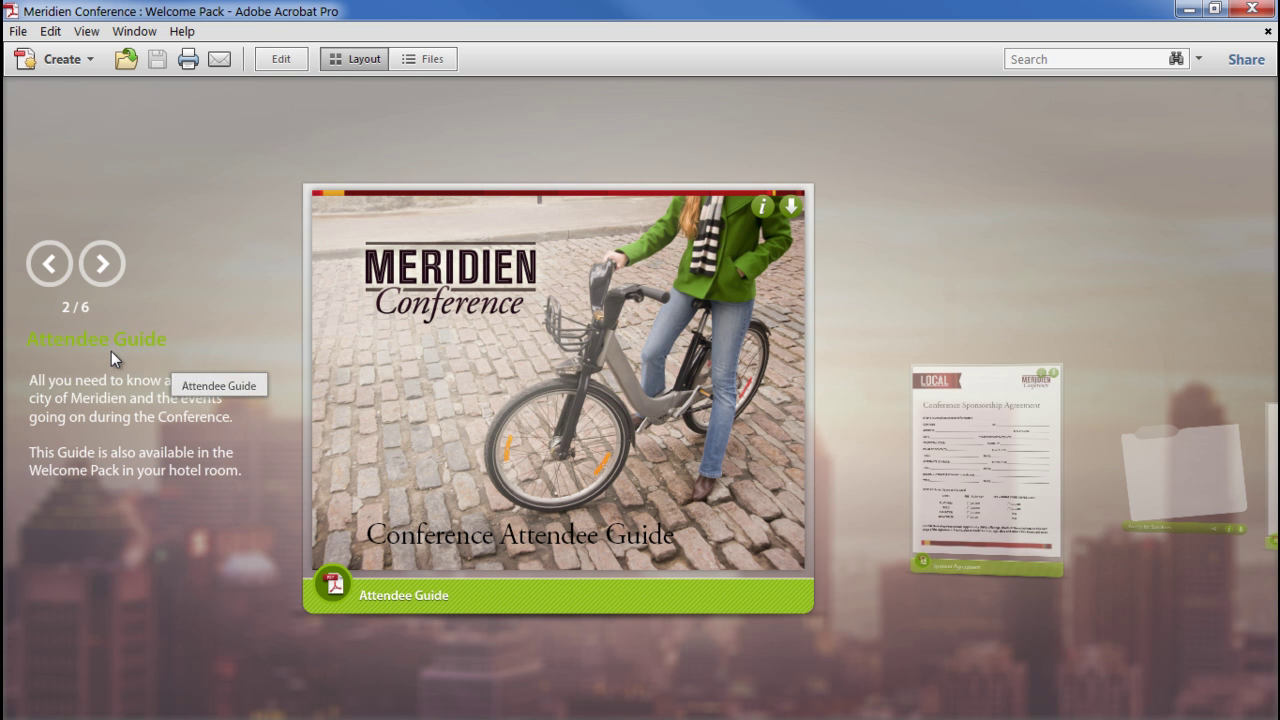
left_click(281, 60)
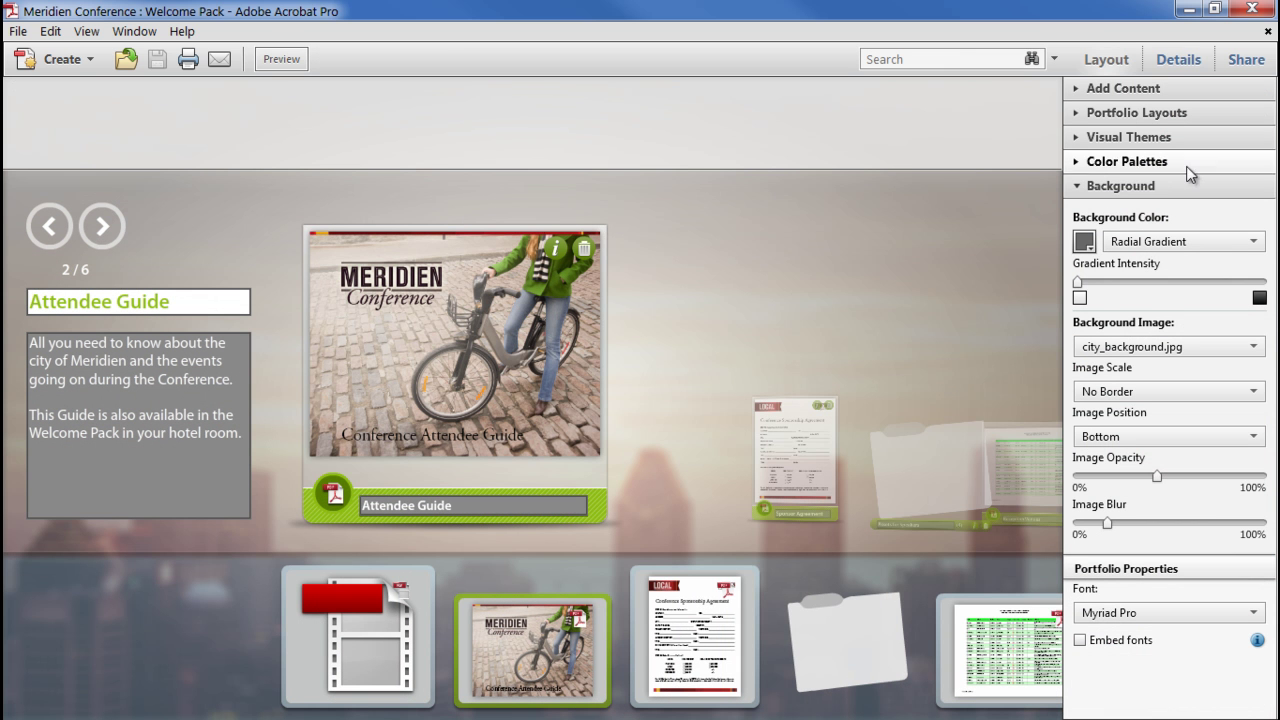
left_click(1151, 168)
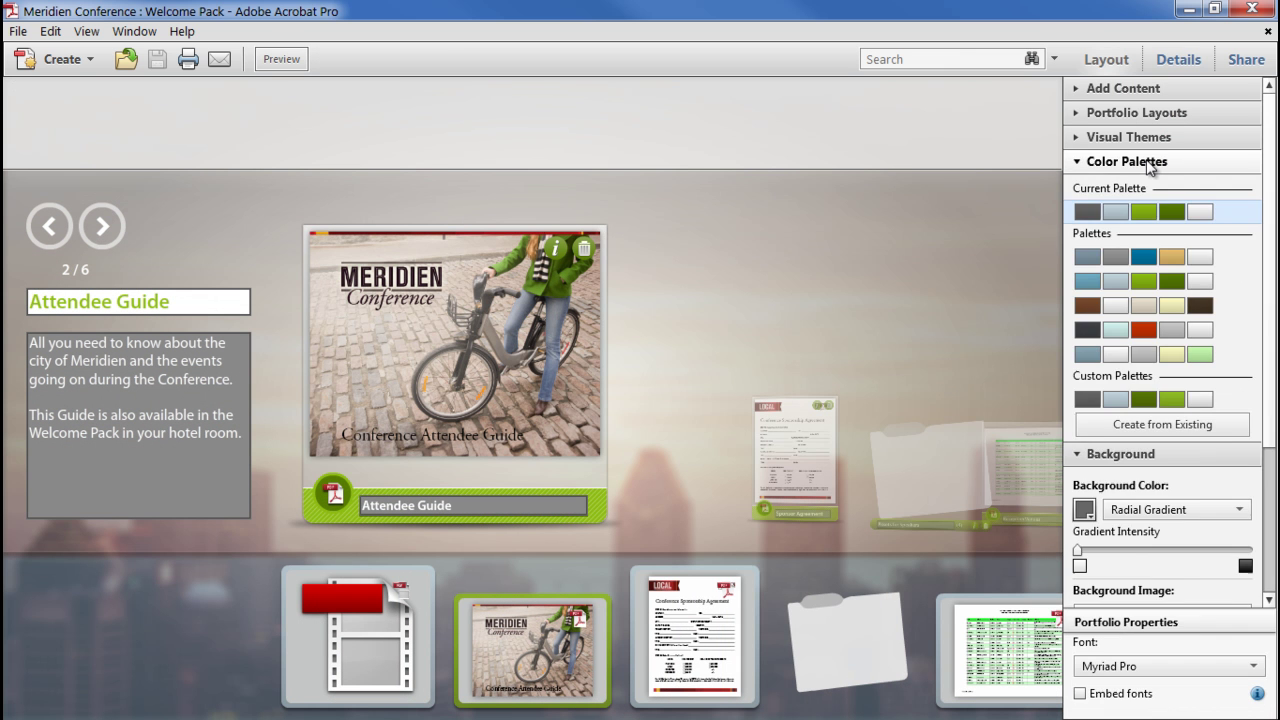
- Save a custom palette with primary 537303 and accent 95C529, then collapse Color Palettes
left_click(1145, 428)
left_click(1180, 467)
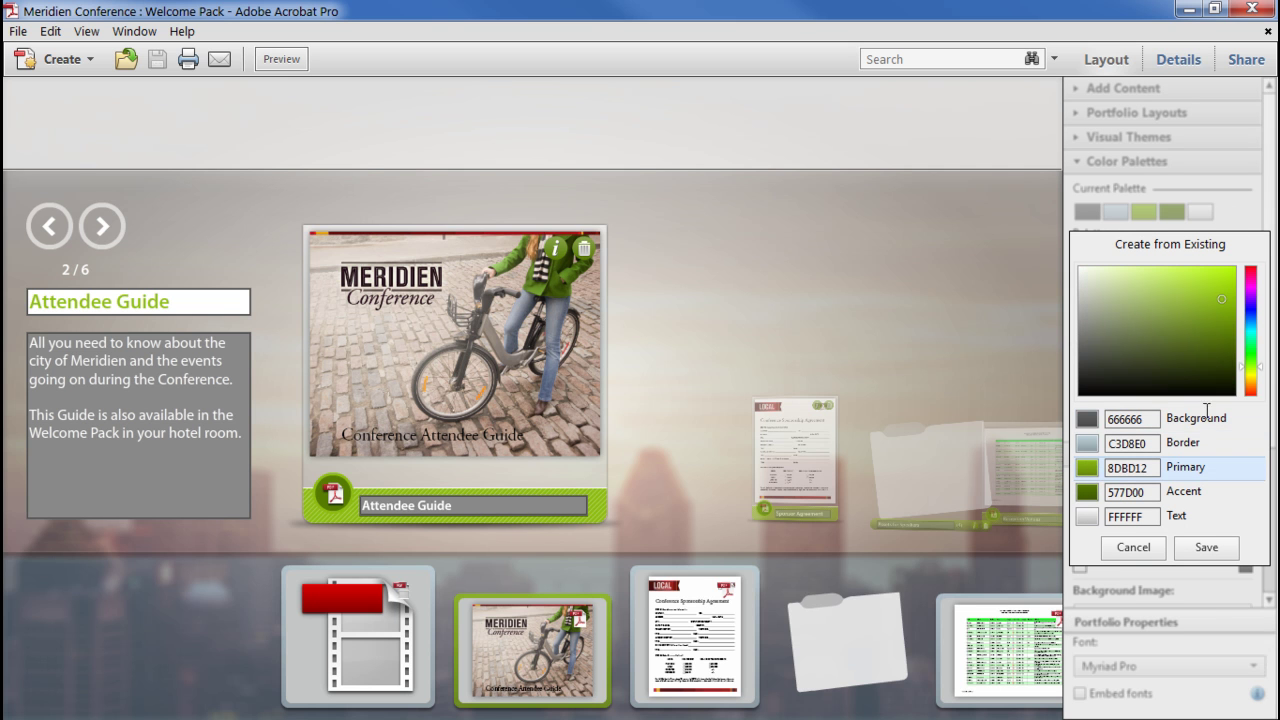
mouse_move(1226, 296)
left_mouse_down()
mouse_move(1232, 337)
mouse_move(1204, 295)
left_mouse_up()
left_click(1096, 493)
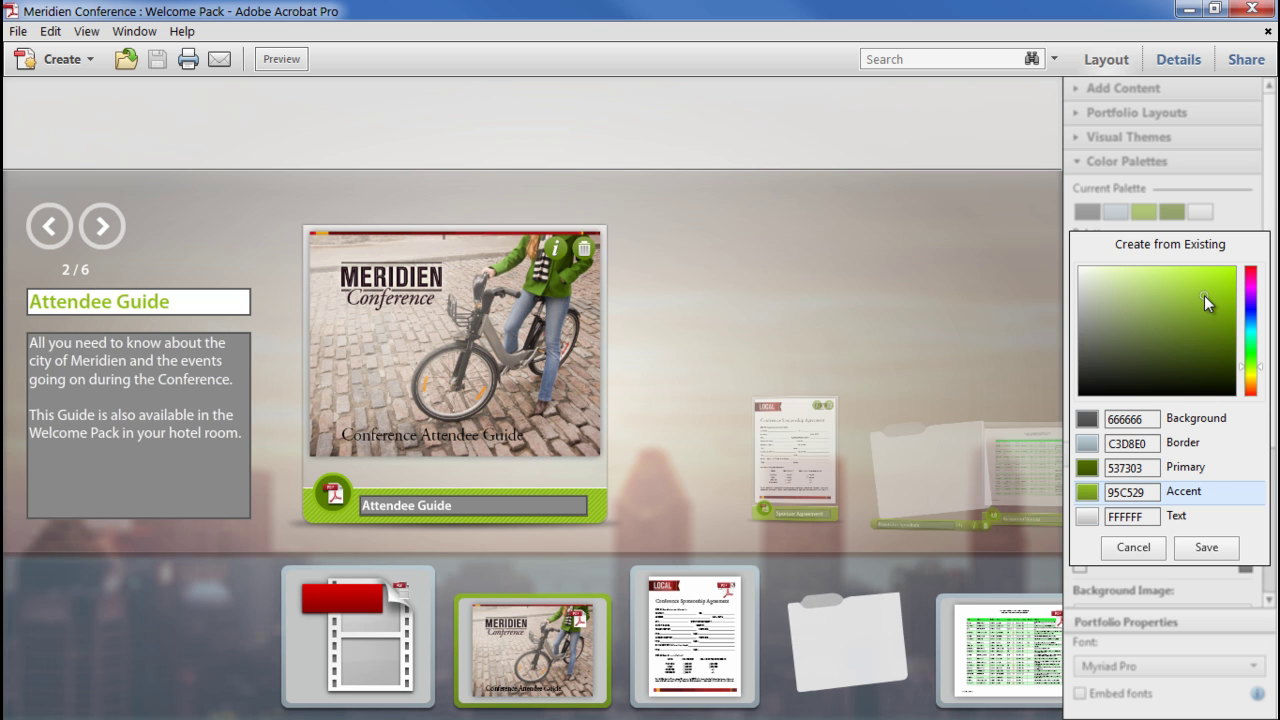
left_click(1207, 548)
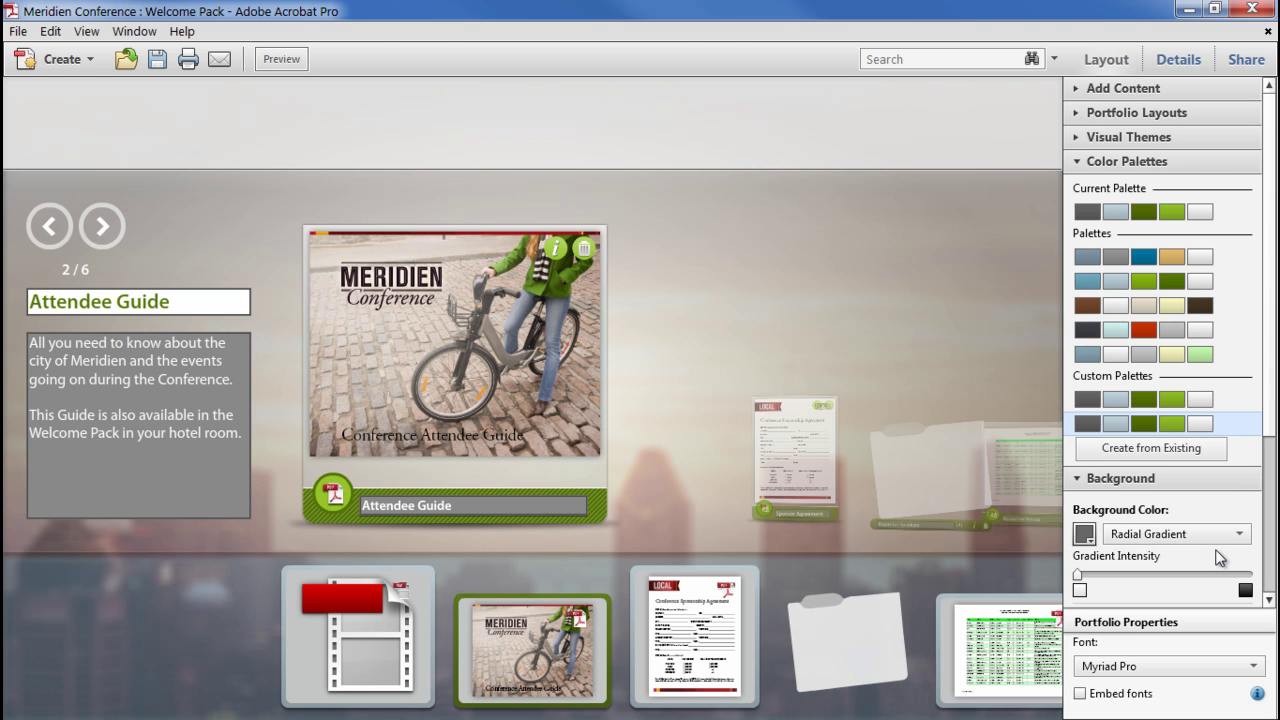
left_click(1080, 163)
left_click(1079, 190)
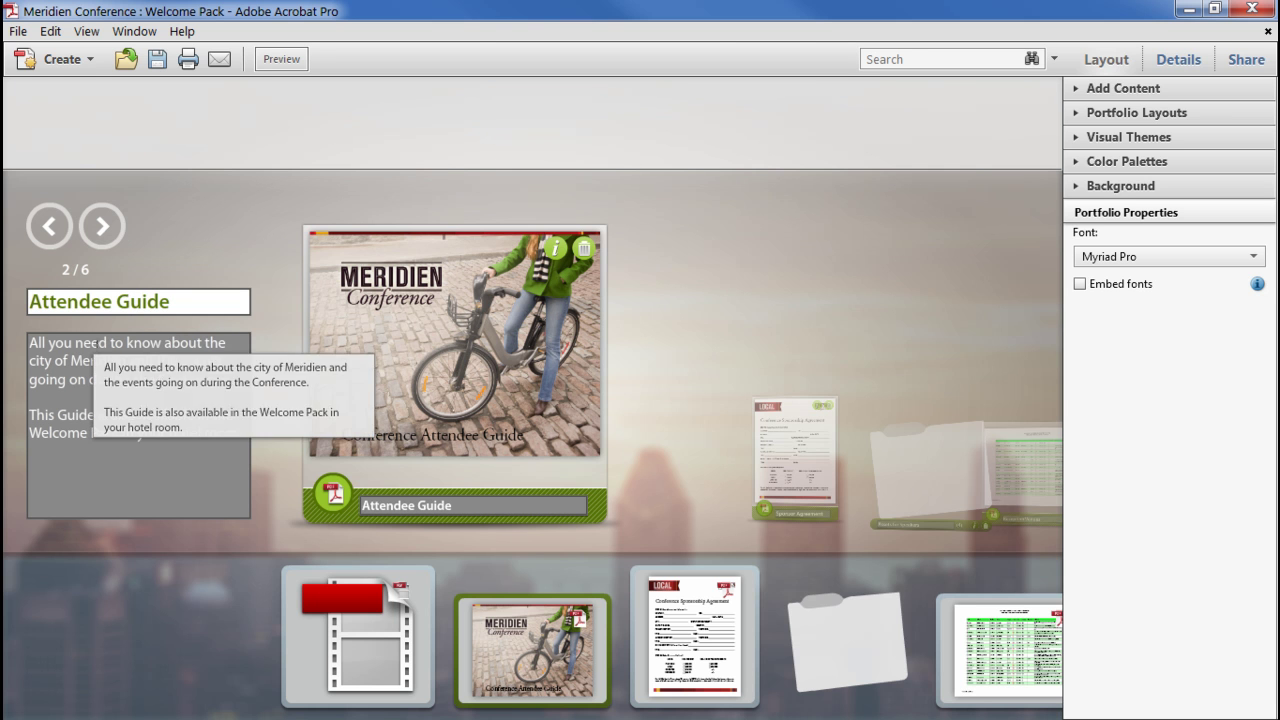
left_click(555, 248)
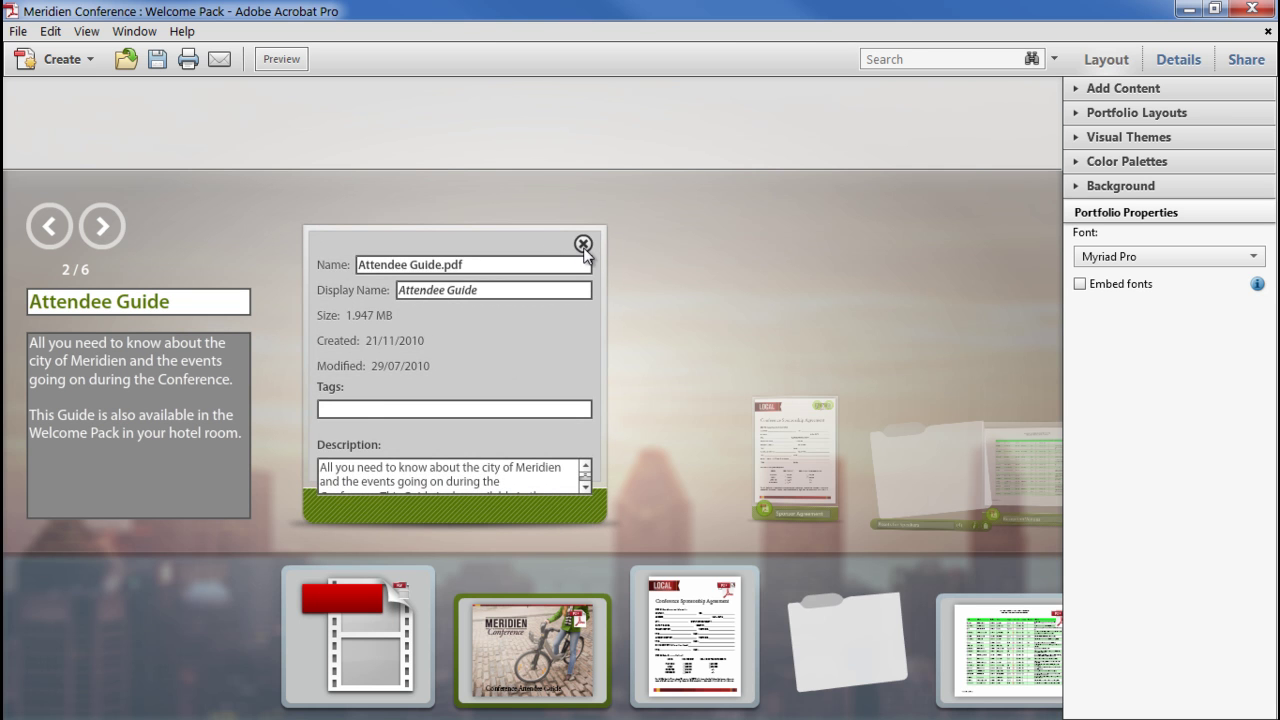
left_click(583, 245)
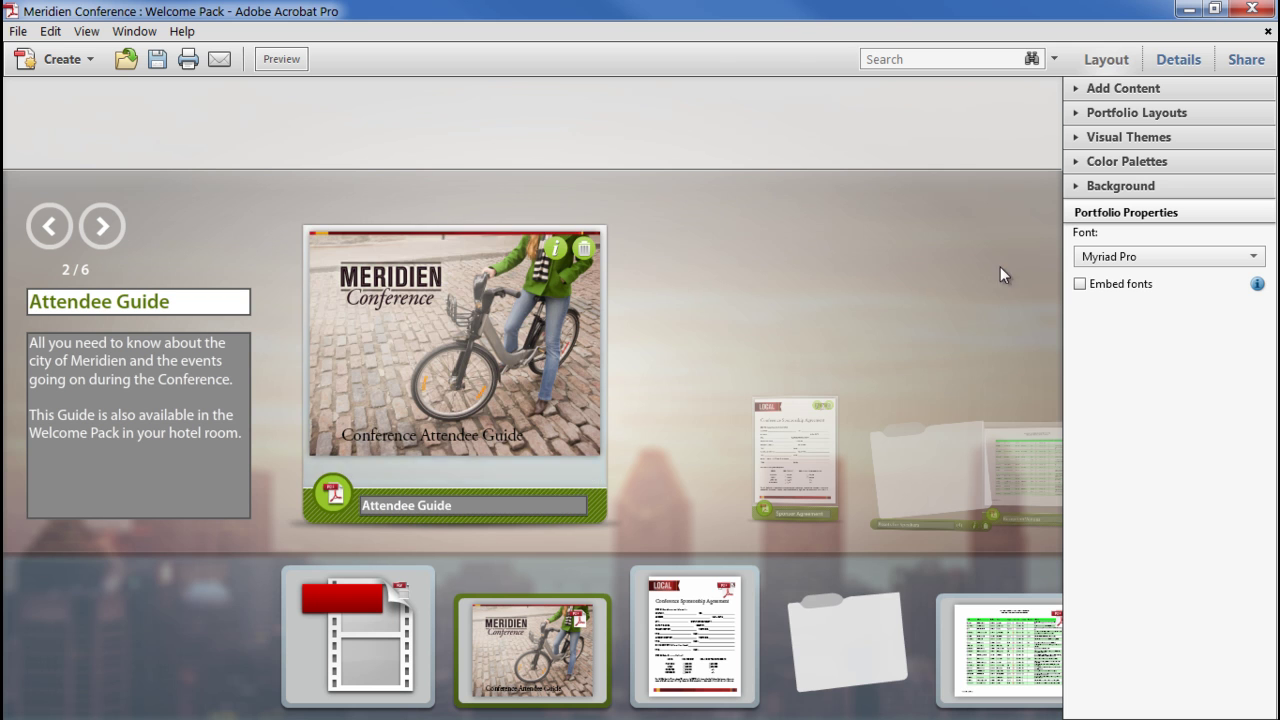
left_click(1127, 257)
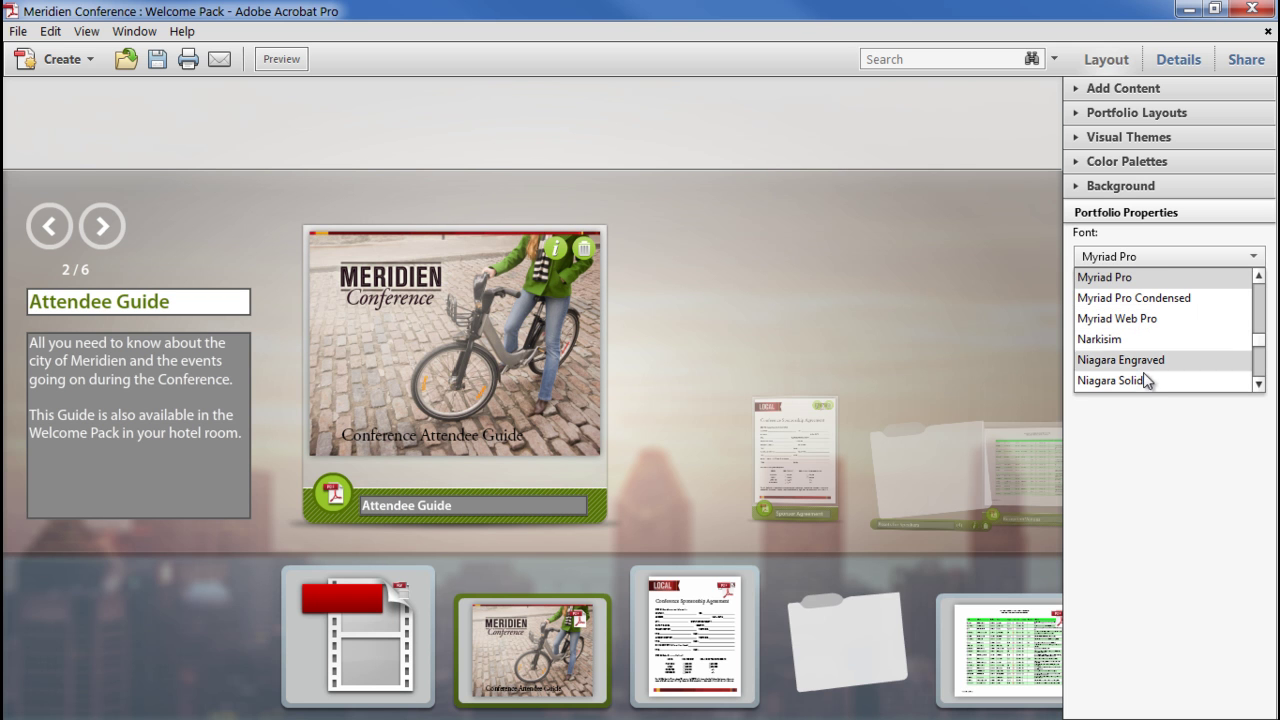
left_click(1145, 405)
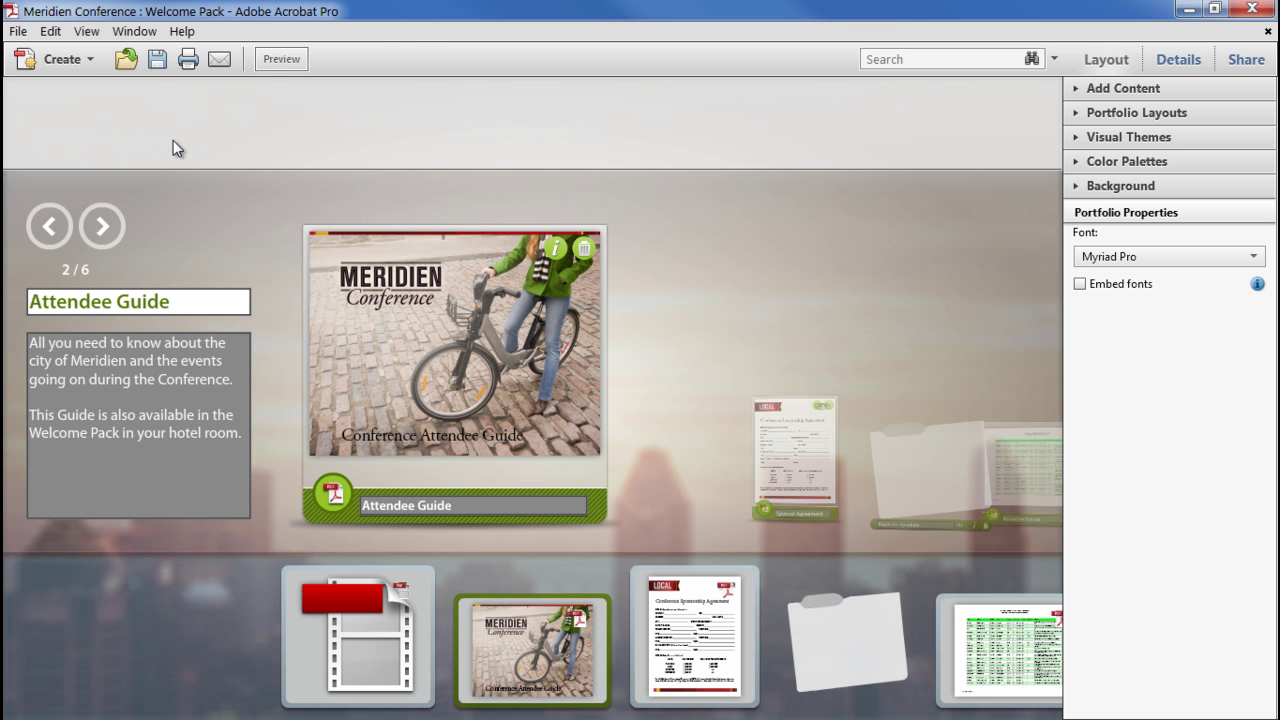
- Preview the portfolio briefly, then give the header a dark grey linear gradient background
left_click(281, 59)
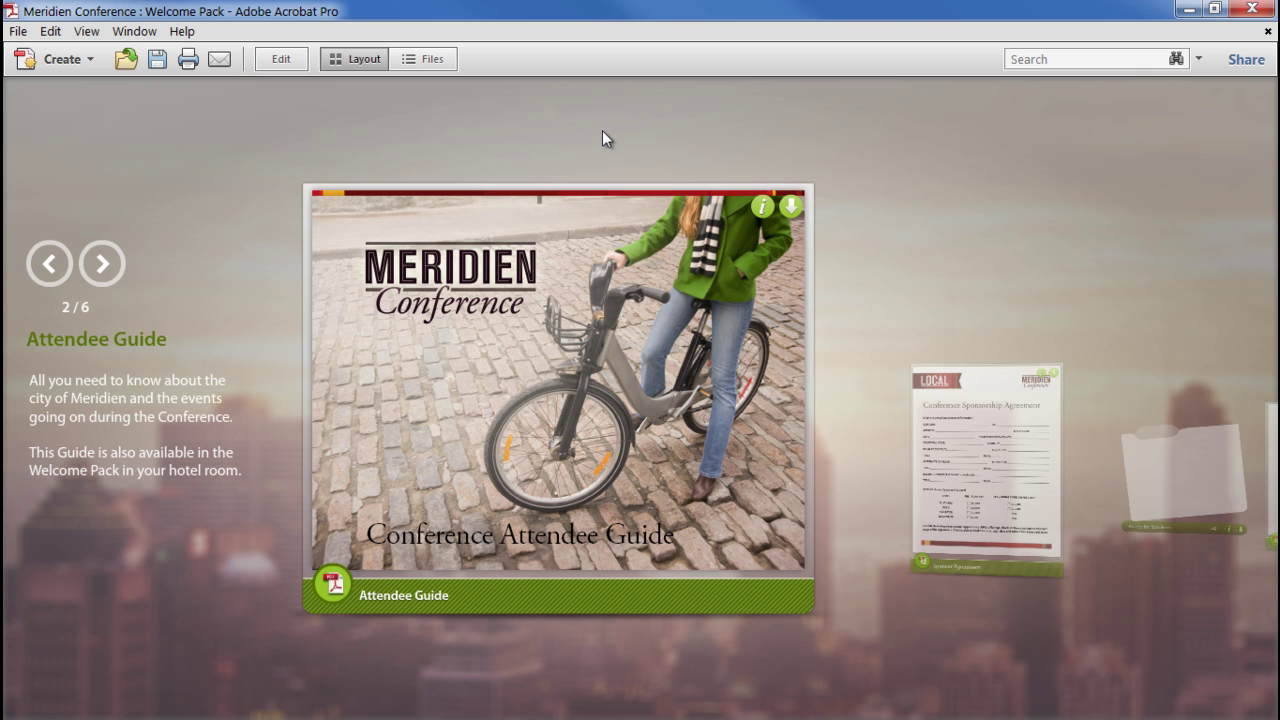
left_click(281, 59)
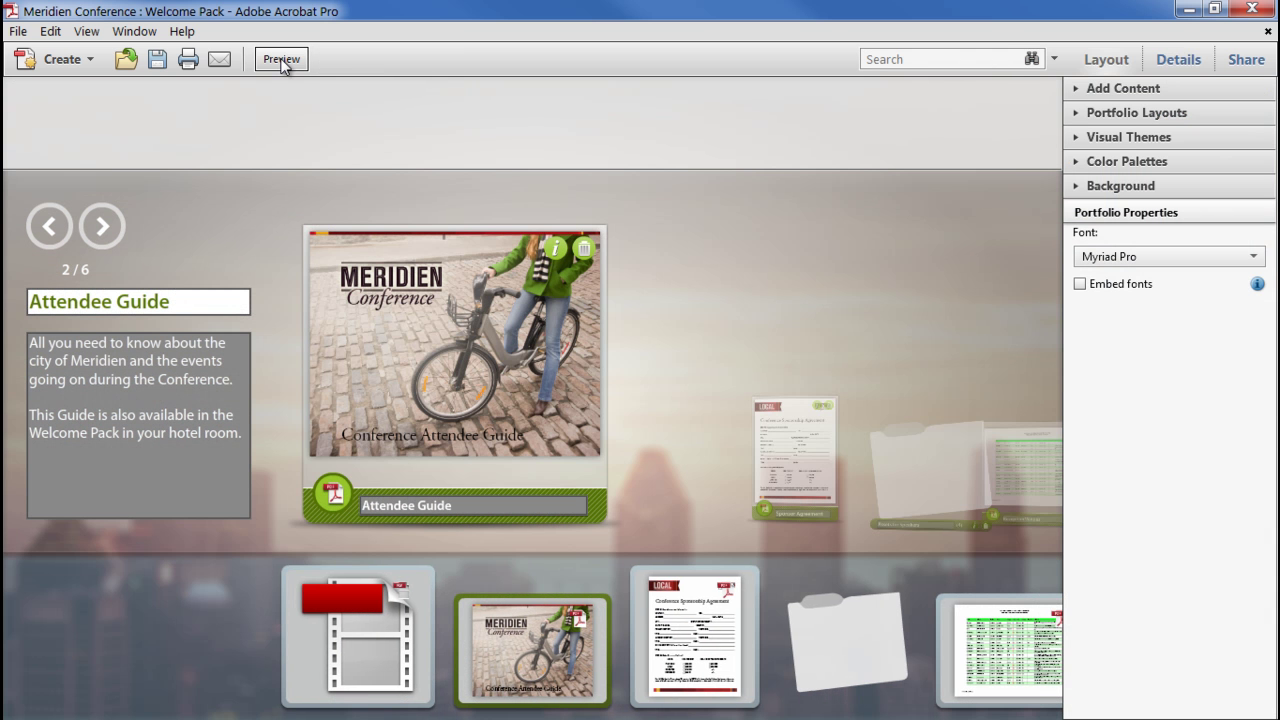
left_click(681, 119)
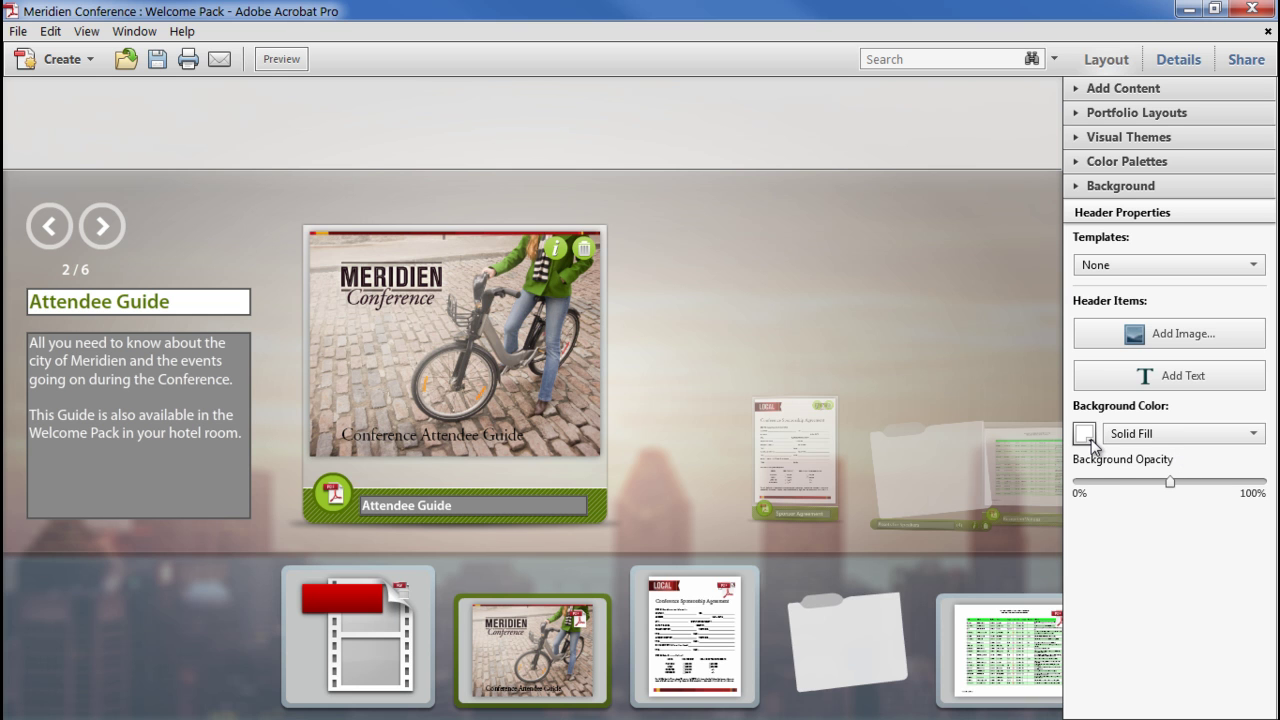
left_click(1157, 434)
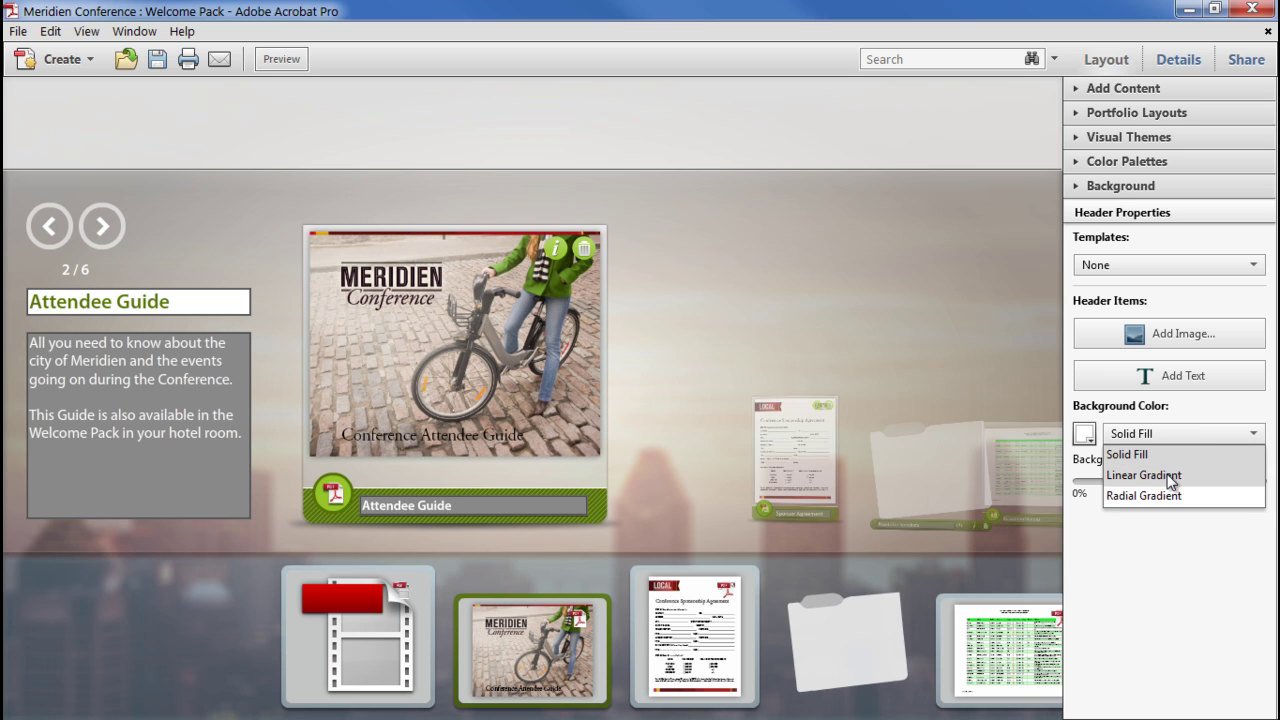
left_click(1170, 476)
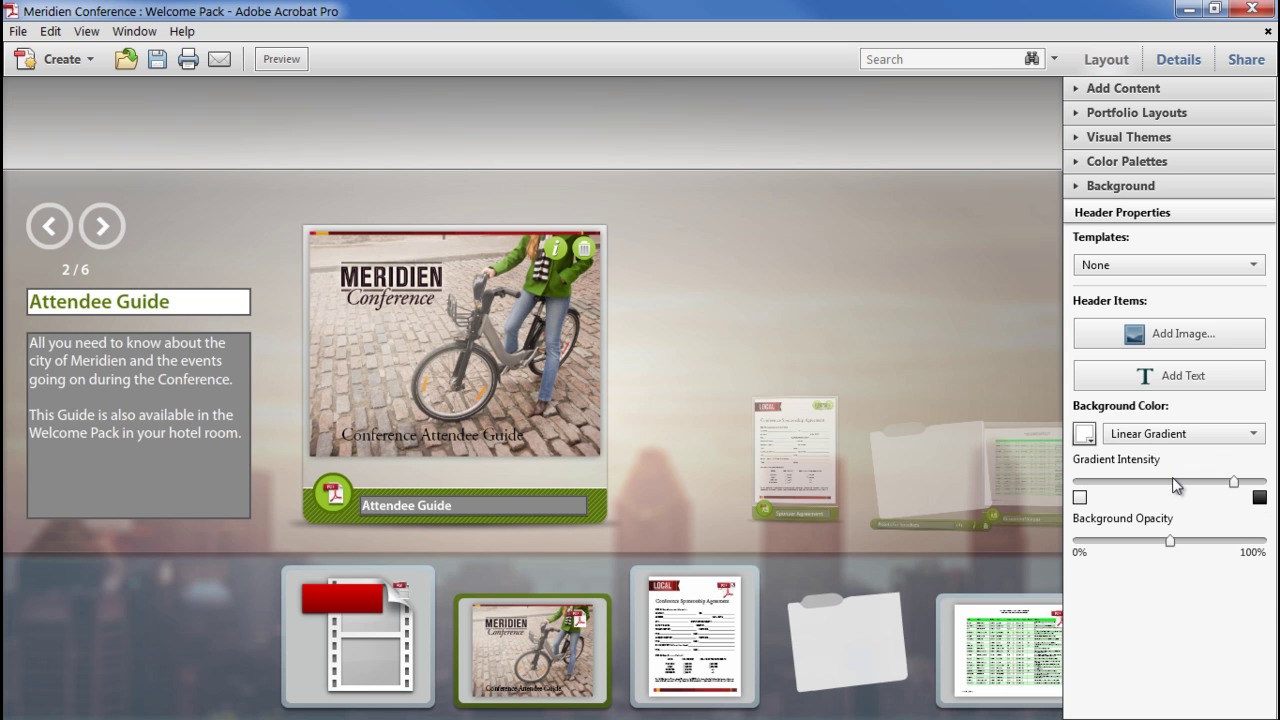
left_click(1085, 438)
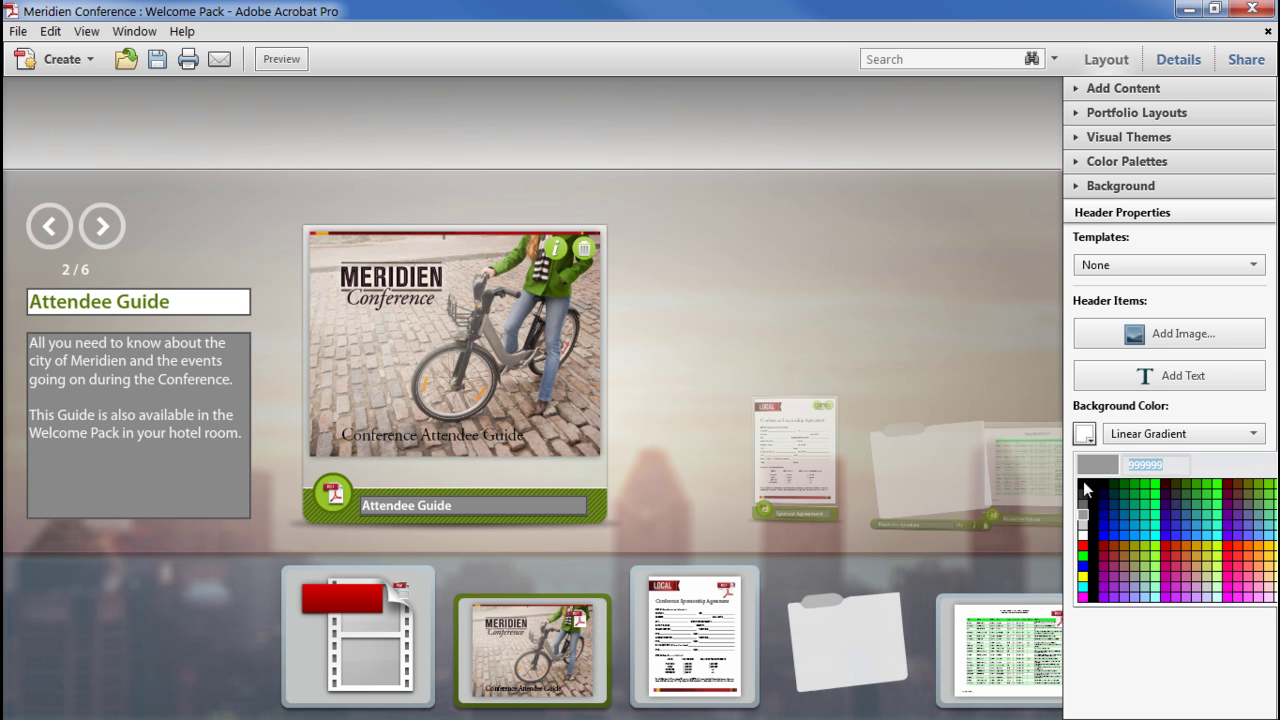
left_click(1085, 512)
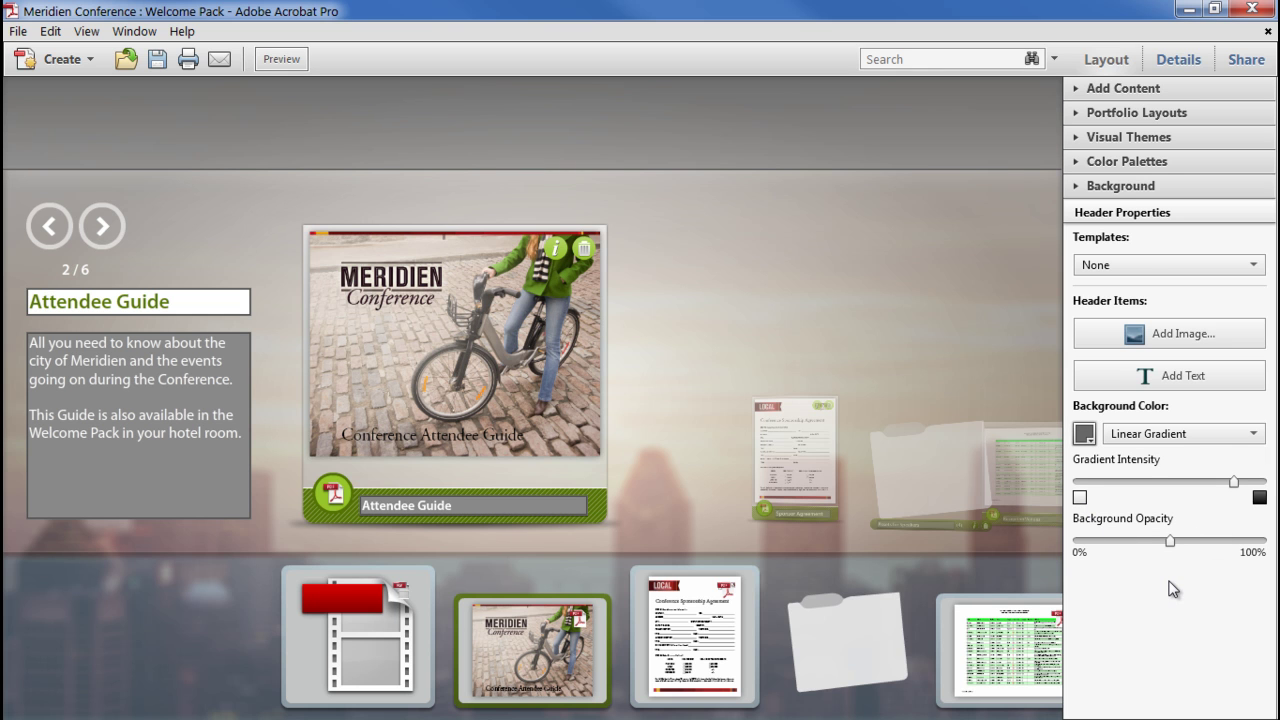
- Try the Simple Text and Text and Image header templates, then set the template to None
left_click(1145, 264)
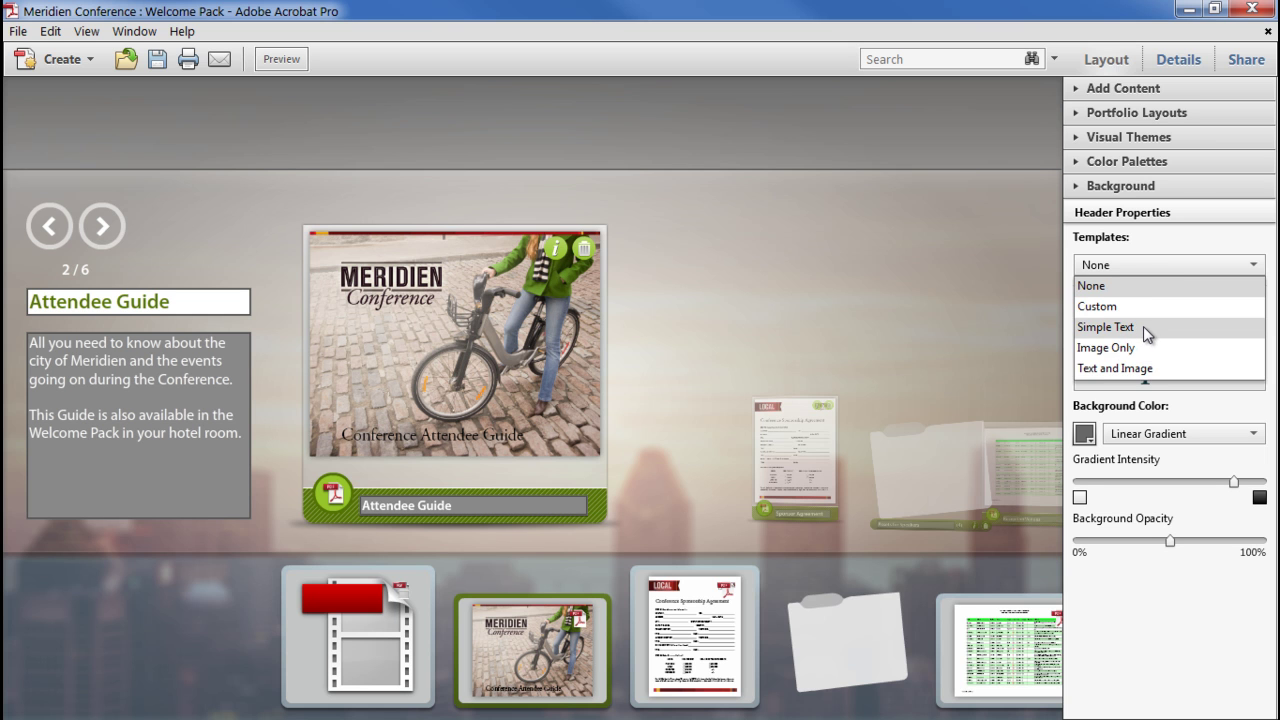
left_click(1143, 326)
left_click(1150, 270)
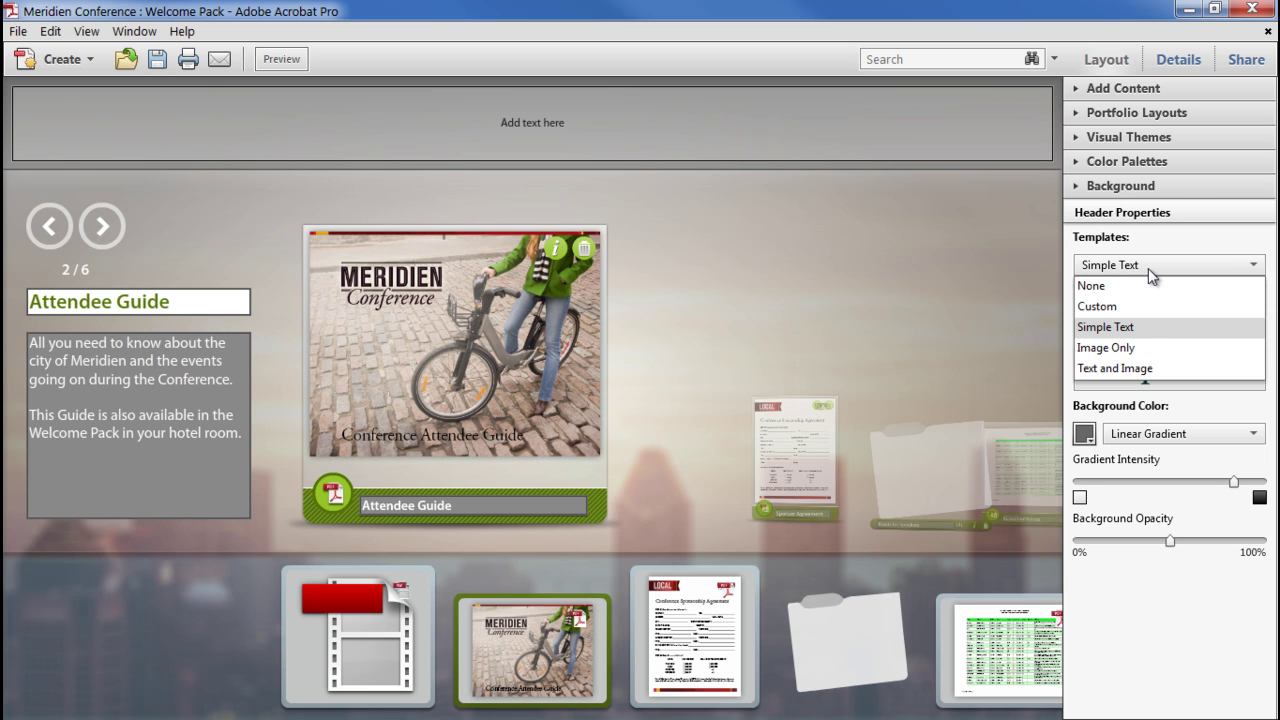
left_click(1150, 368)
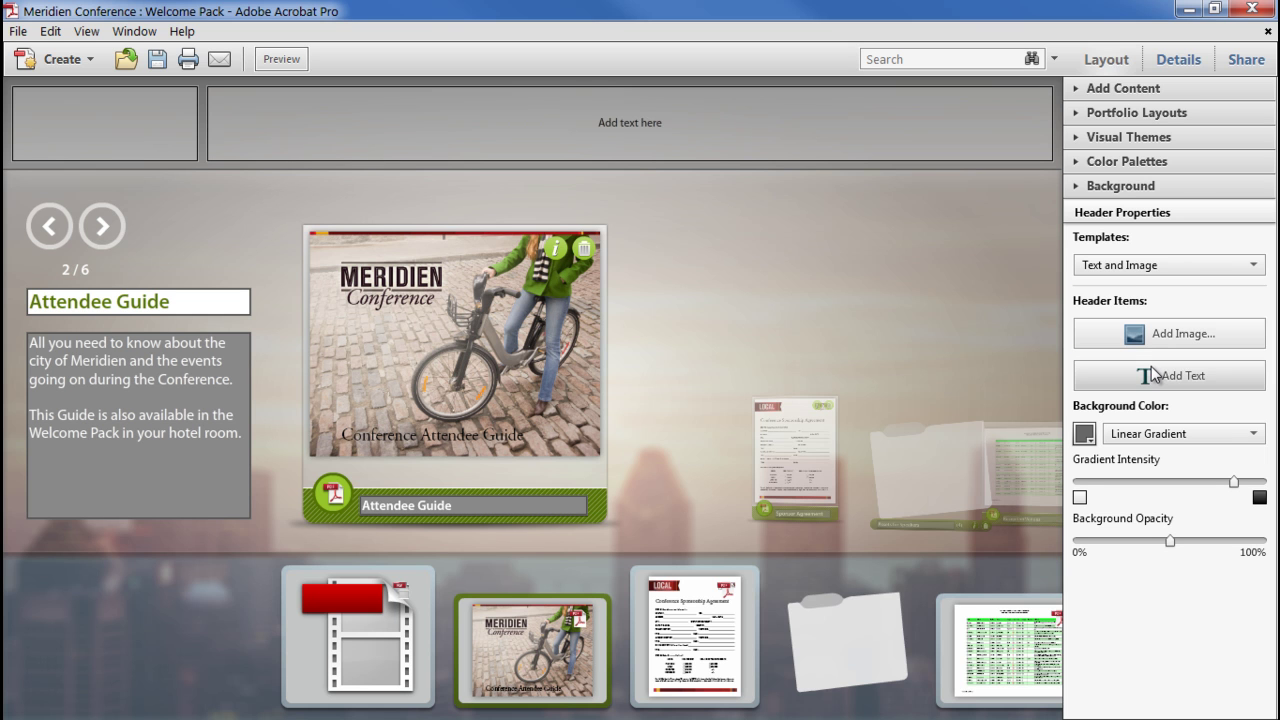
left_click(1128, 268)
left_click(1115, 286)
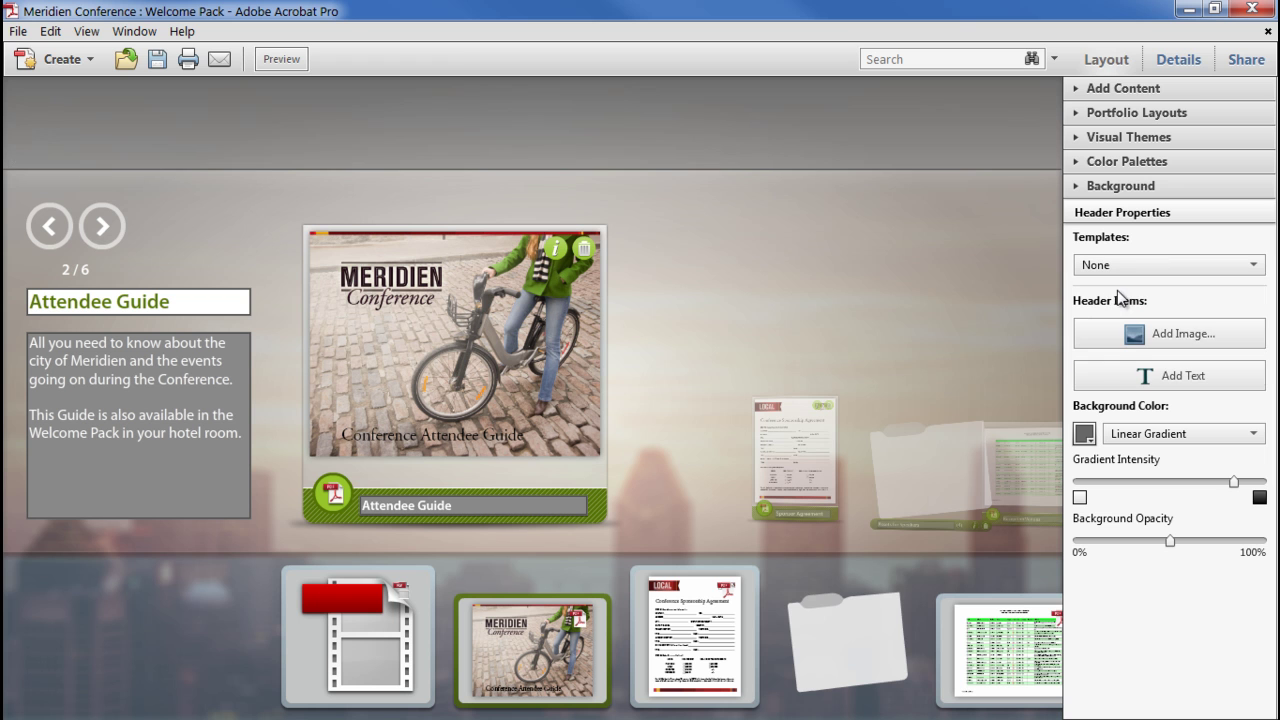
- Insert meridian_logoWhite.png into the header anchored at the left, then select the header
left_click(1200, 337)
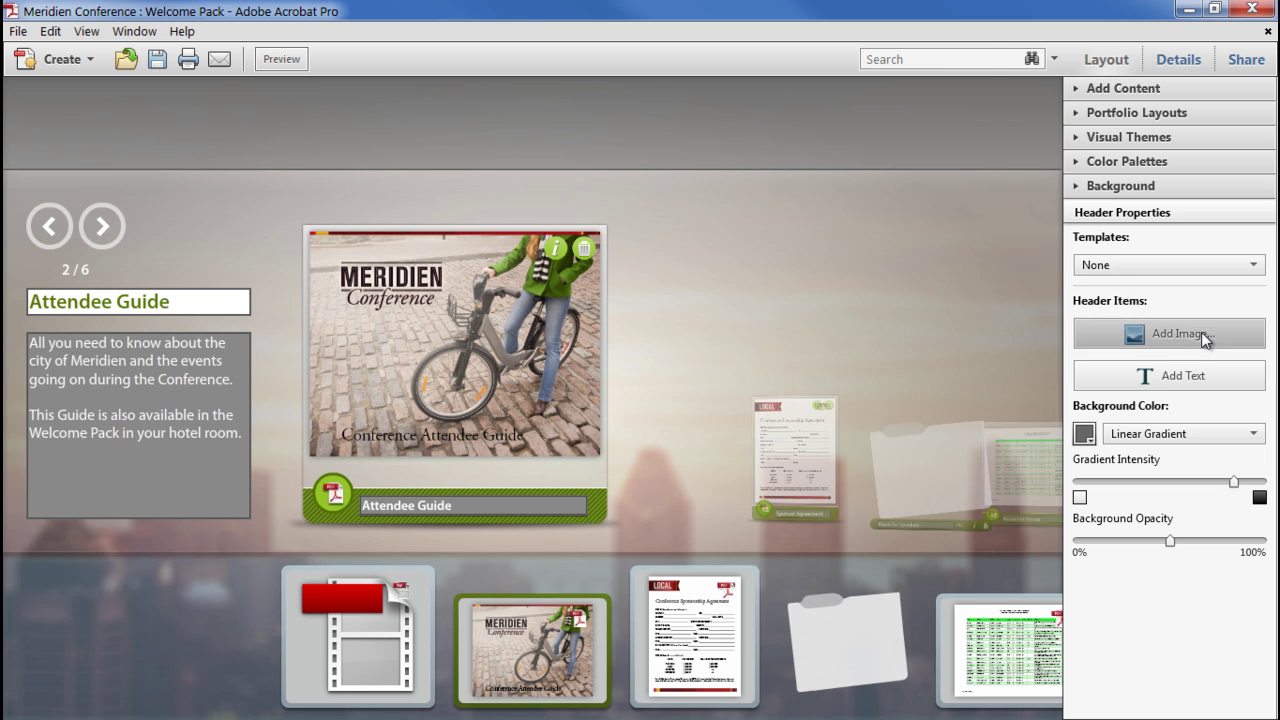
left_click(436, 229)
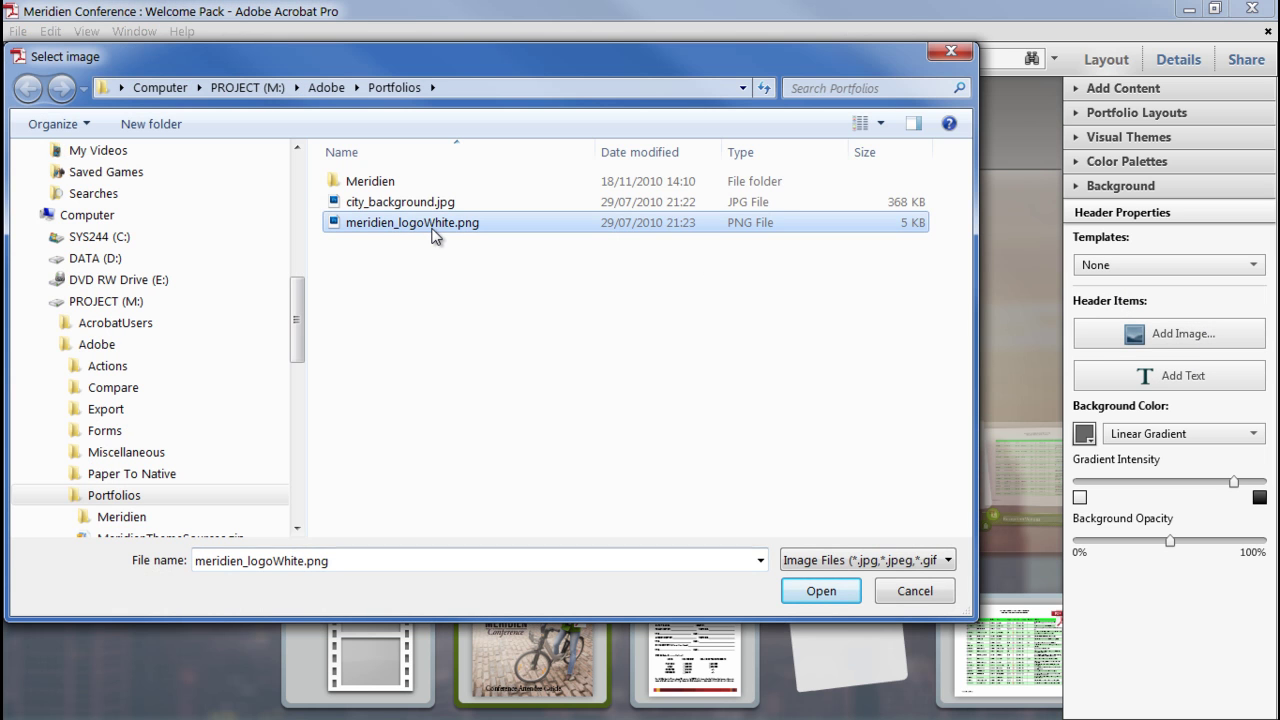
left_click(818, 591)
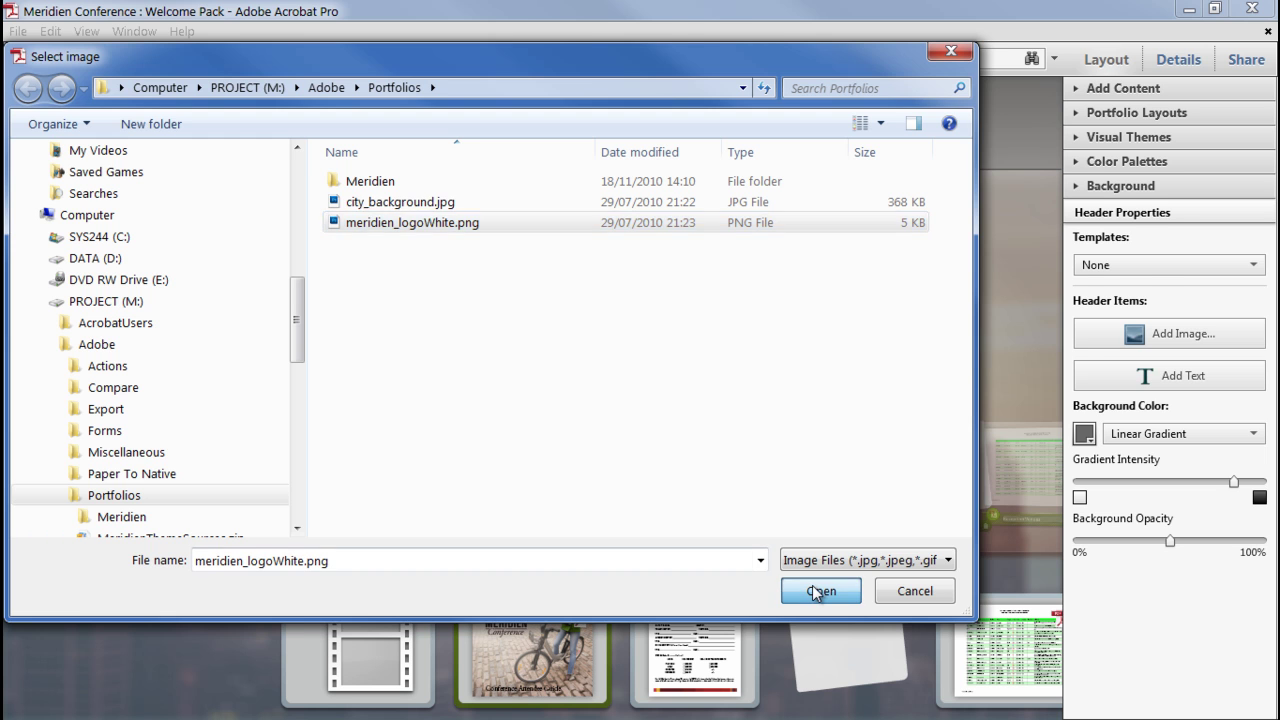
mouse_move(137, 116)
left_mouse_down()
mouse_move(240, 114)
mouse_move(130, 112)
mouse_move(140, 118)
left_mouse_up()
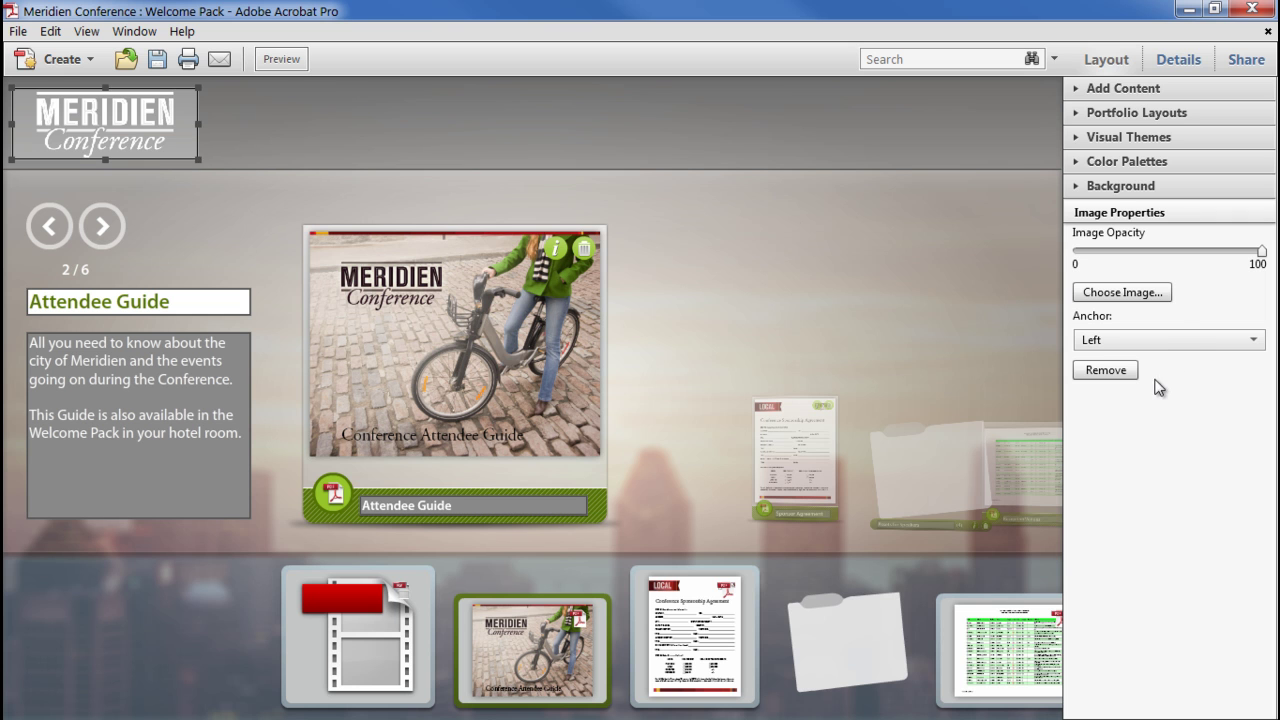
left_click(1193, 341)
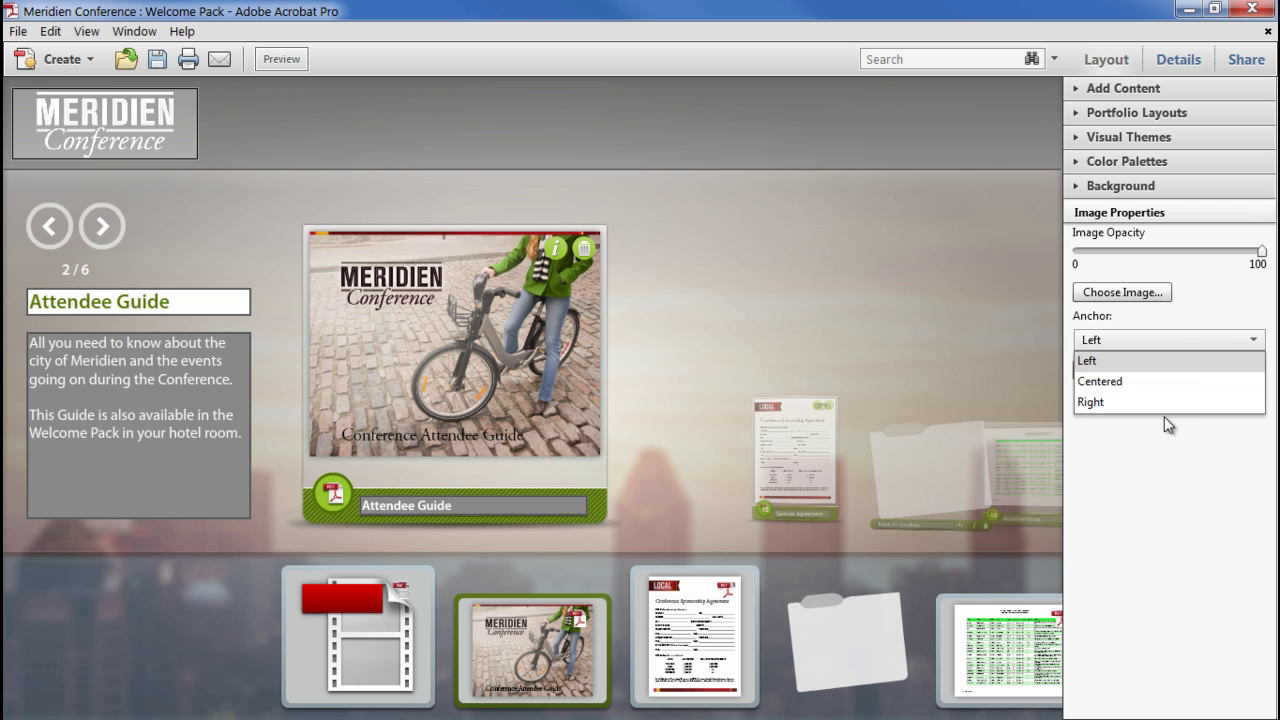
left_click(1194, 324)
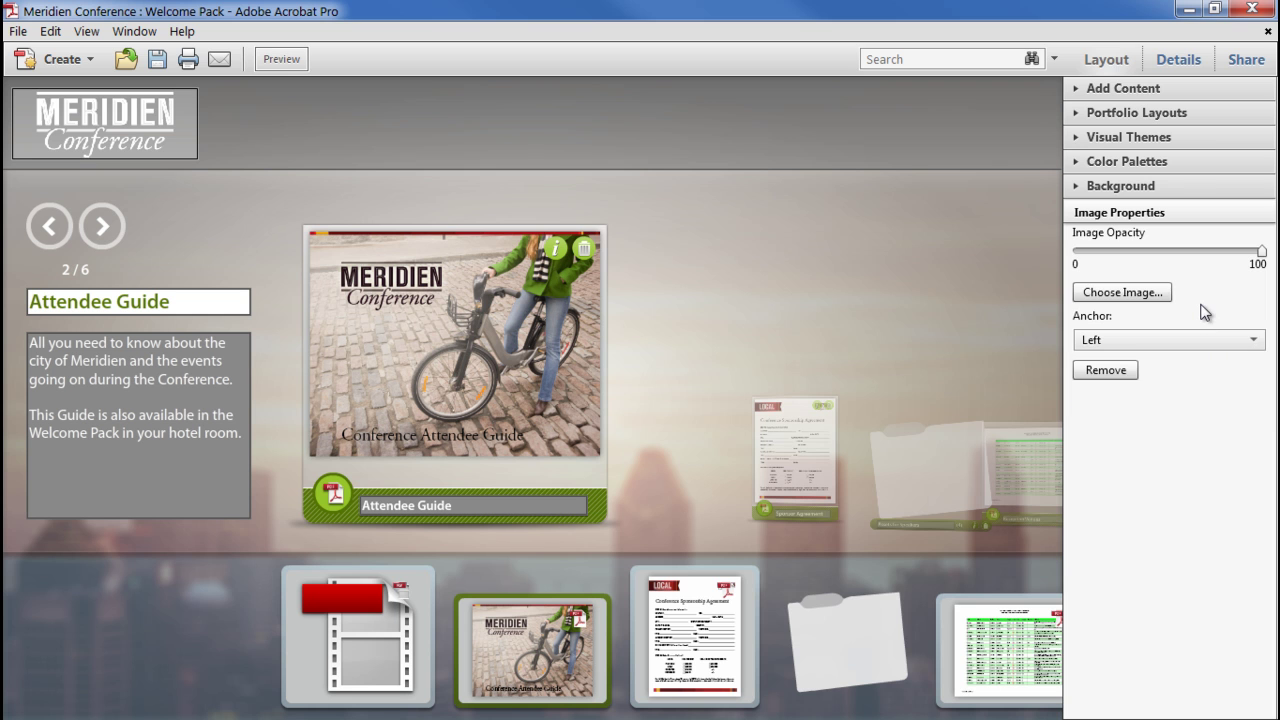
left_click(302, 112)
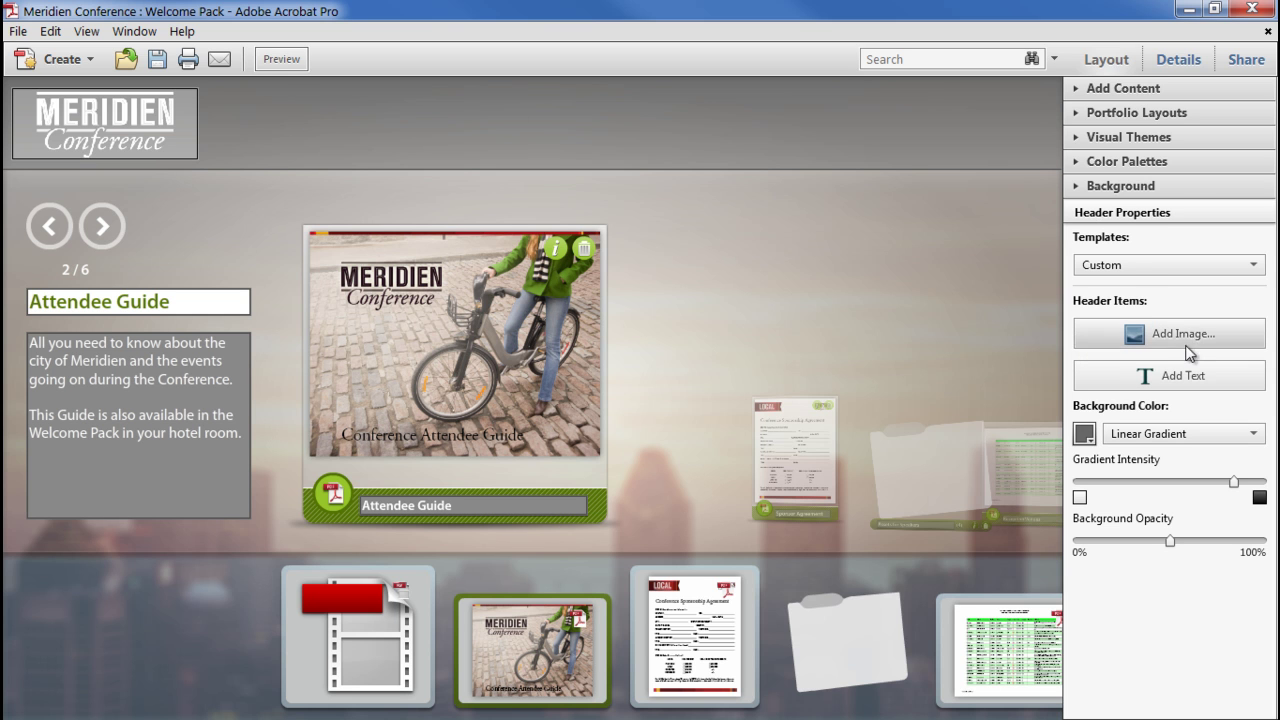
- Add a header-wide text box and paste in the two-line welcome text
left_click(1232, 386)
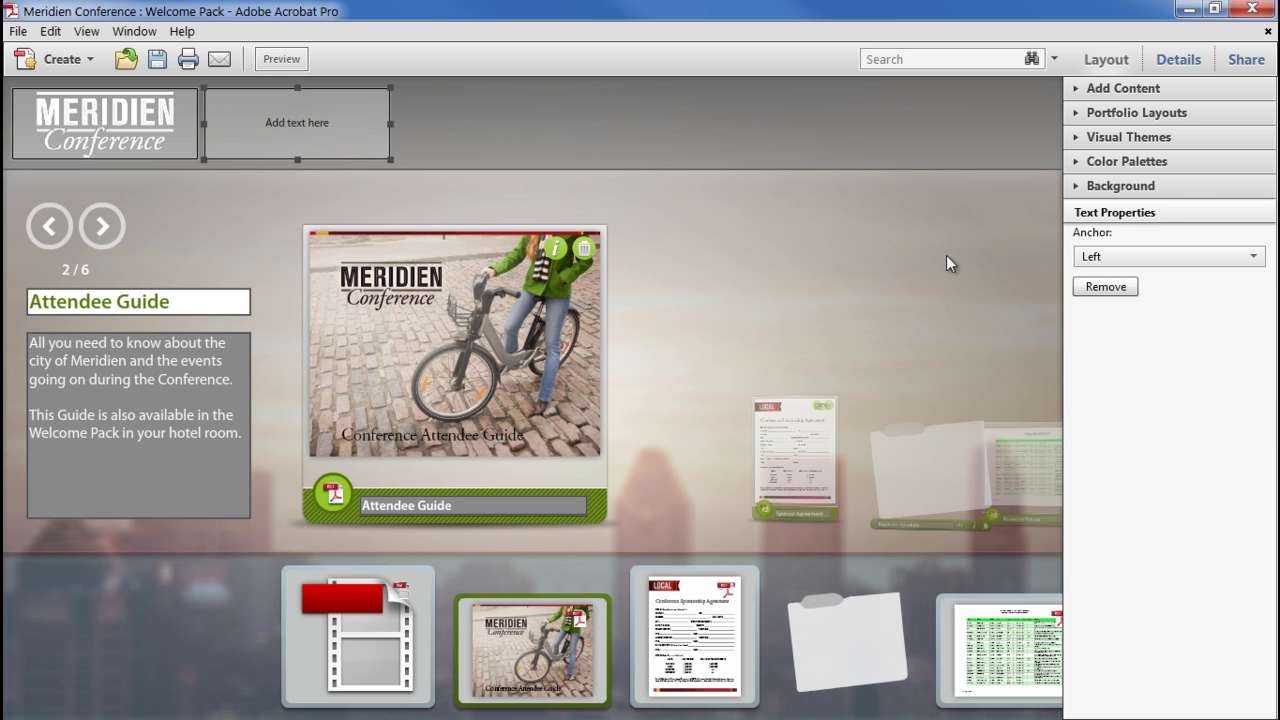
left_click_drag(398, 123, 1038, 133)
left_click(625, 128)
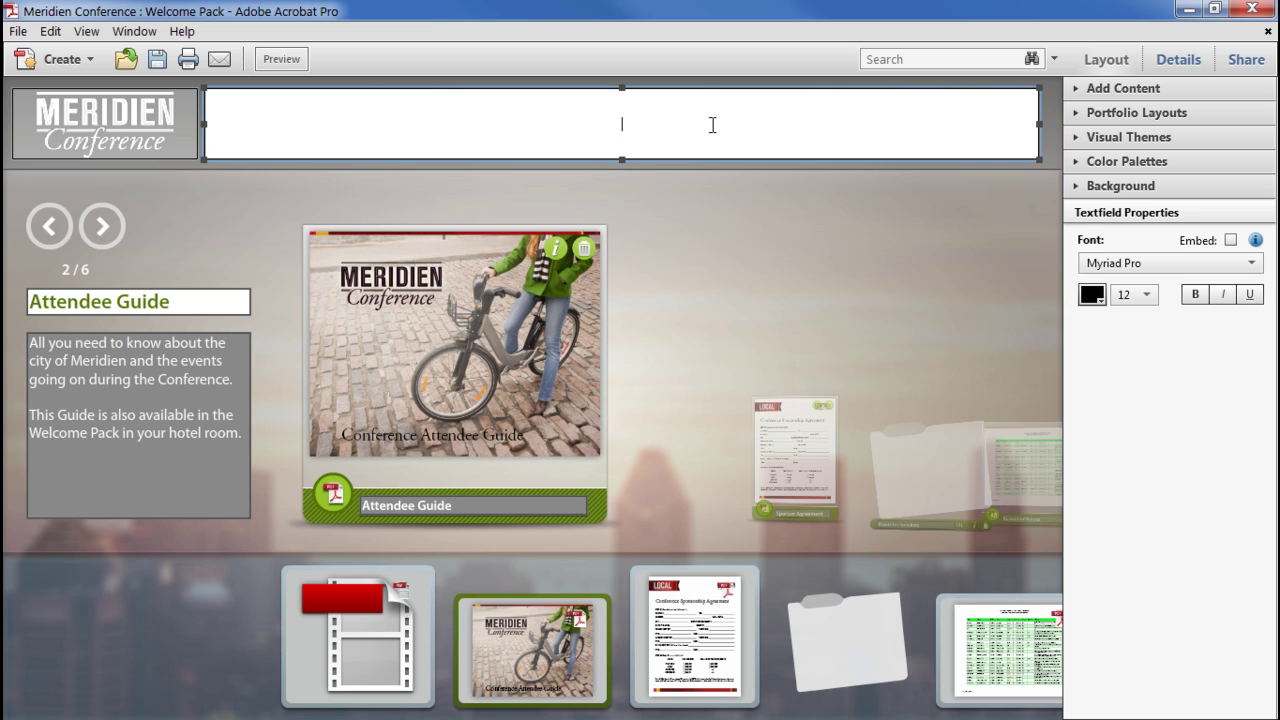
type("Welcome to the Meridien Conference Remember to book your place soon to benefit from early-bird discounts")
- Format all the header text as Adobe Caslon Pro italic at 14 pt
key("ctrl+a")
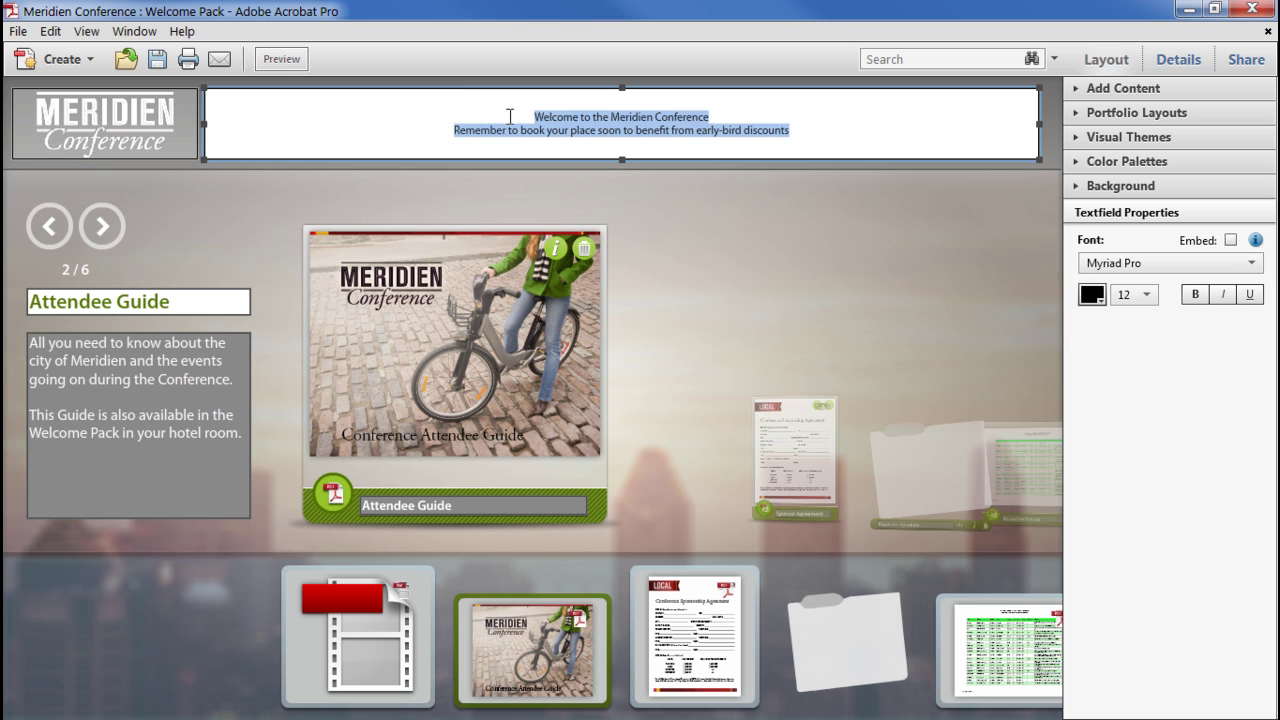
left_click(1200, 264)
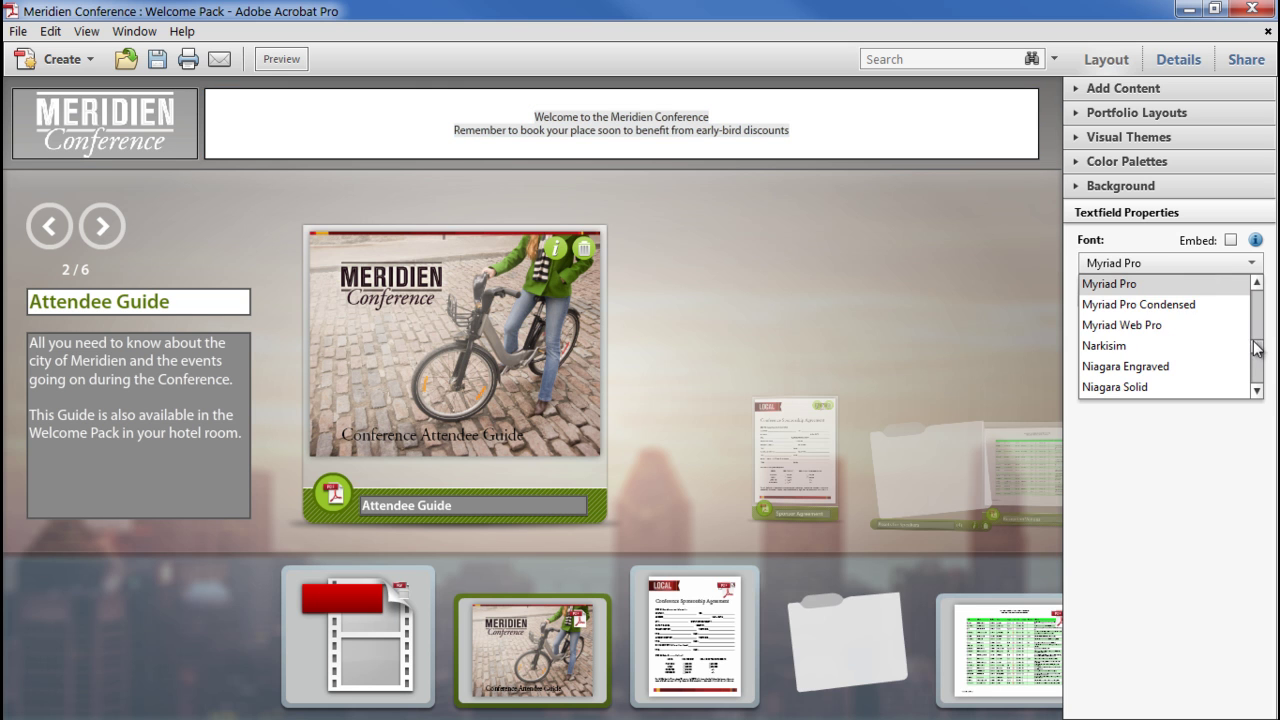
left_click_drag(1257, 346, 1257, 288)
left_click(1175, 366)
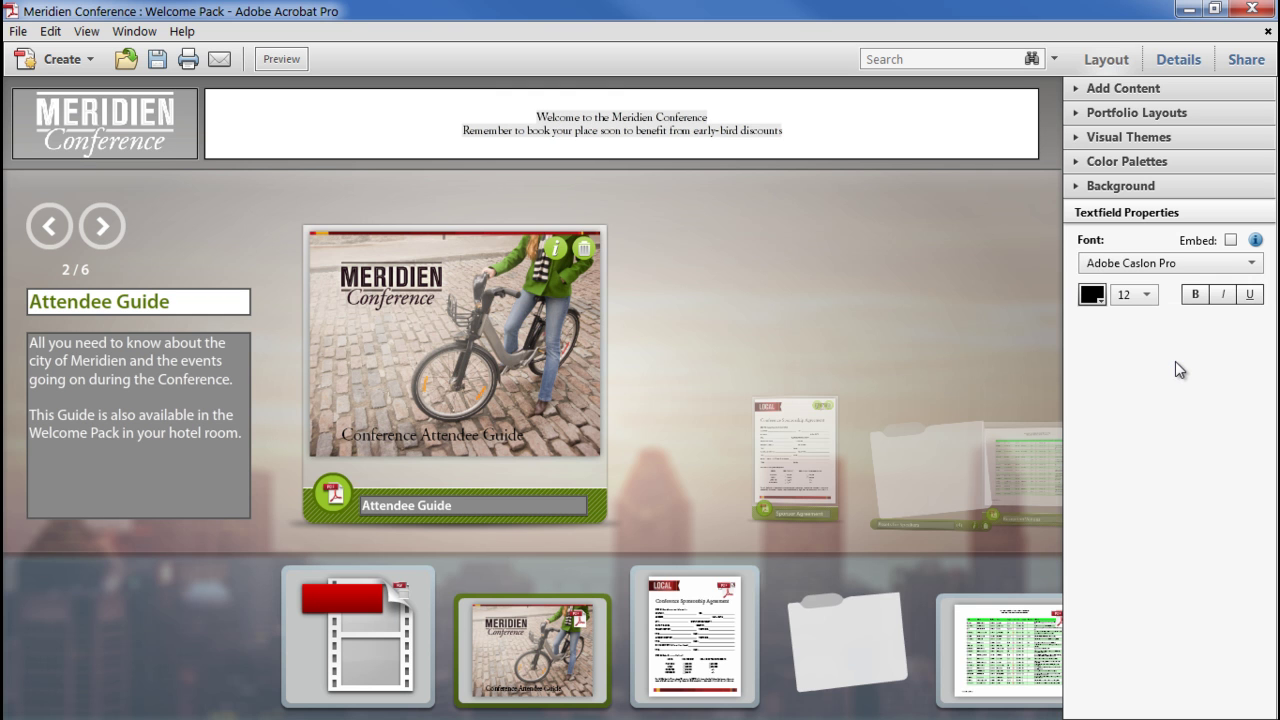
left_click(1222, 294)
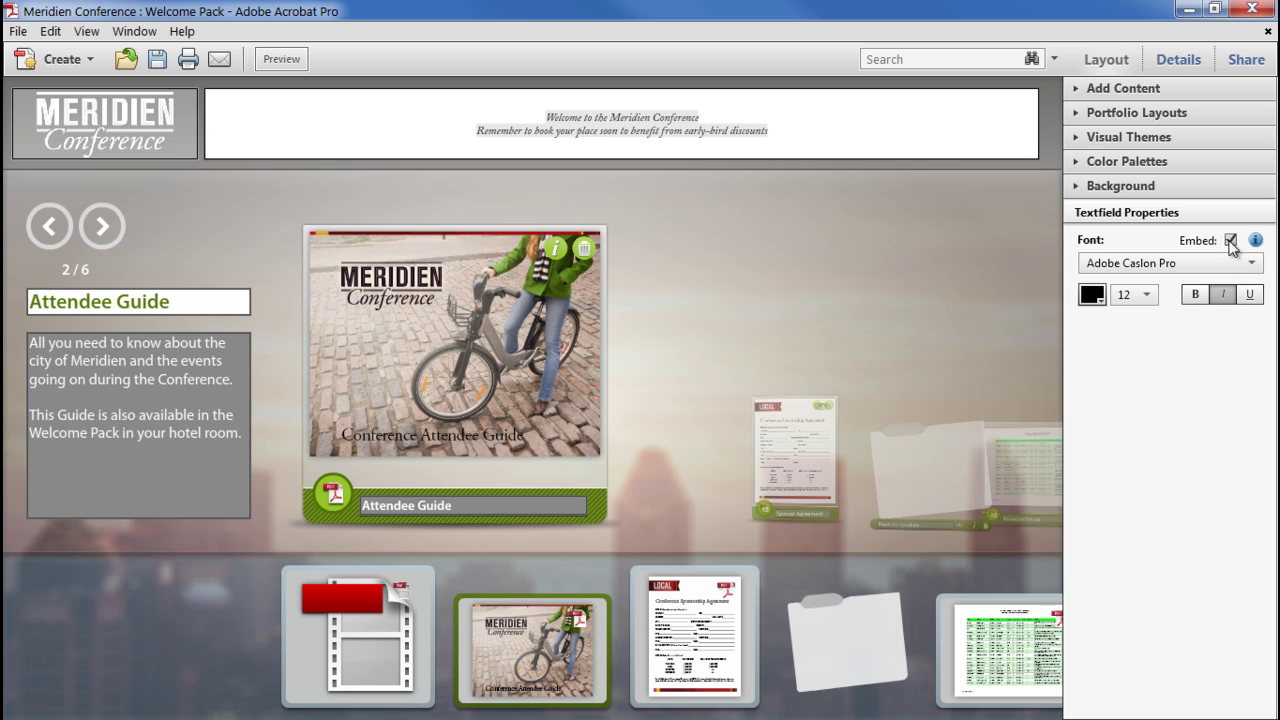
left_click(1146, 296)
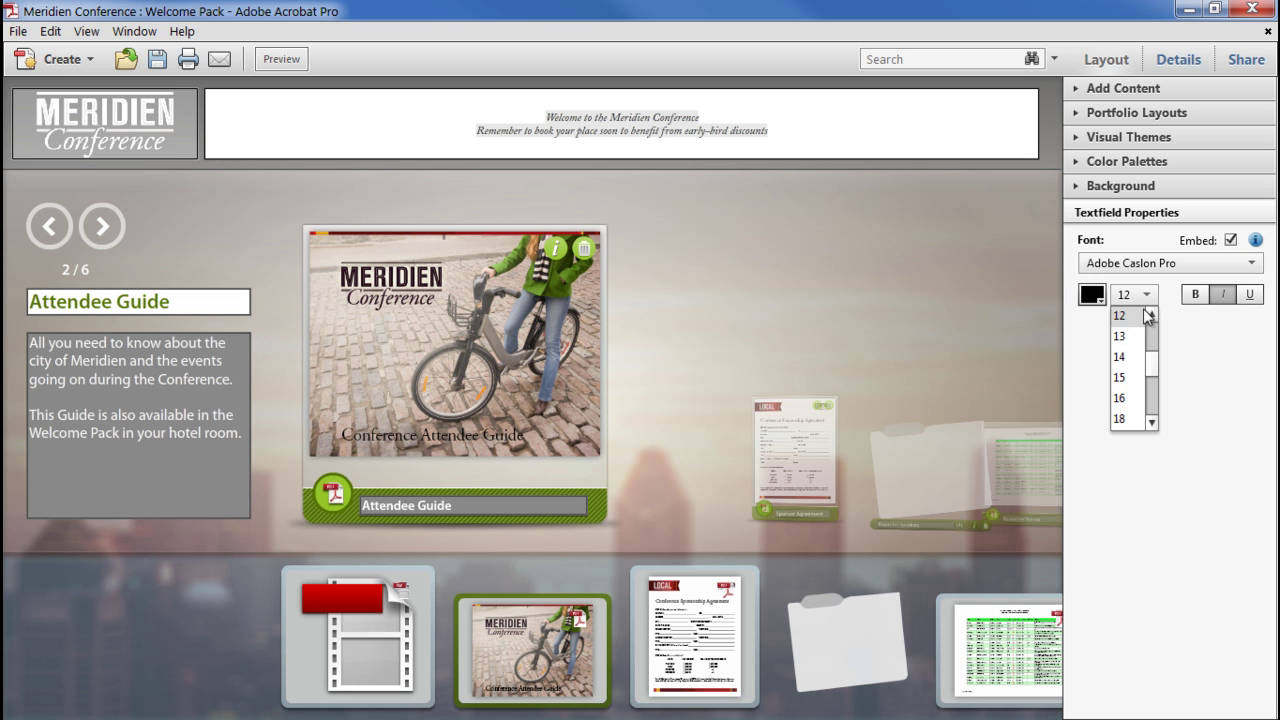
left_click(1133, 357)
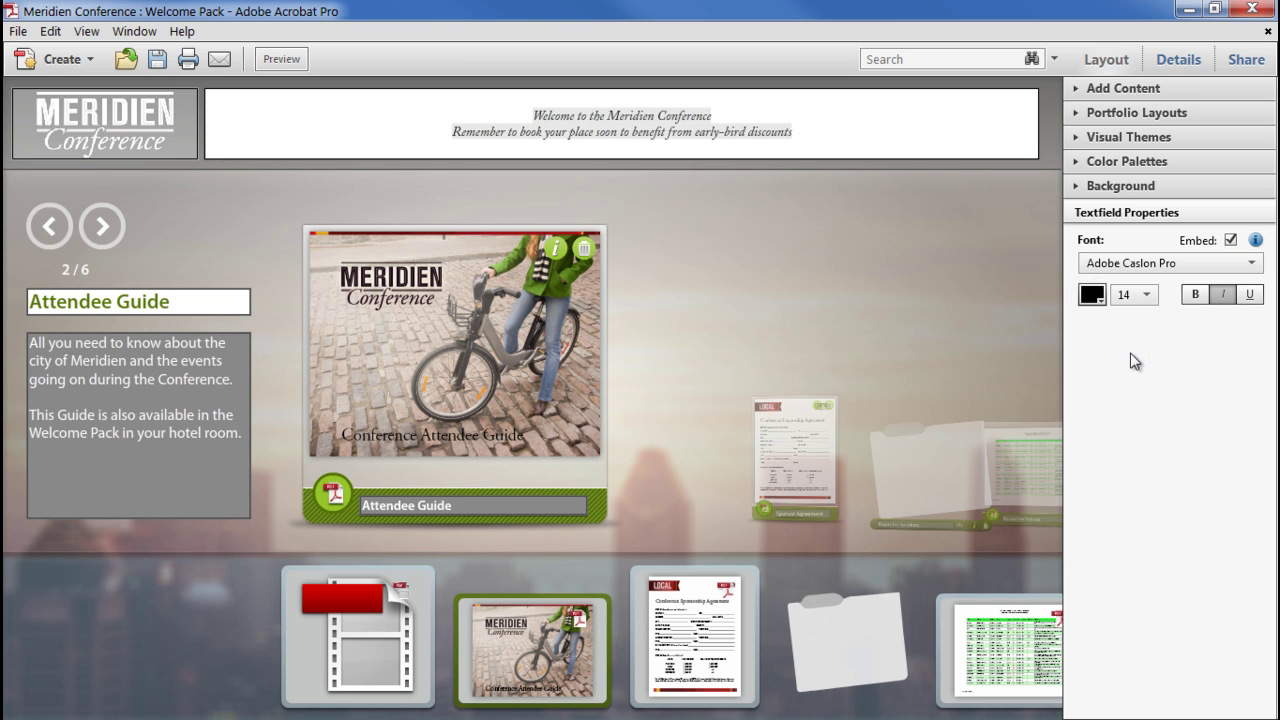
- Enlarge 'Welcome to the Meridien Conference' to 36 pt and make both lines white
left_click(683, 117)
left_click_drag(717, 112, 511, 120)
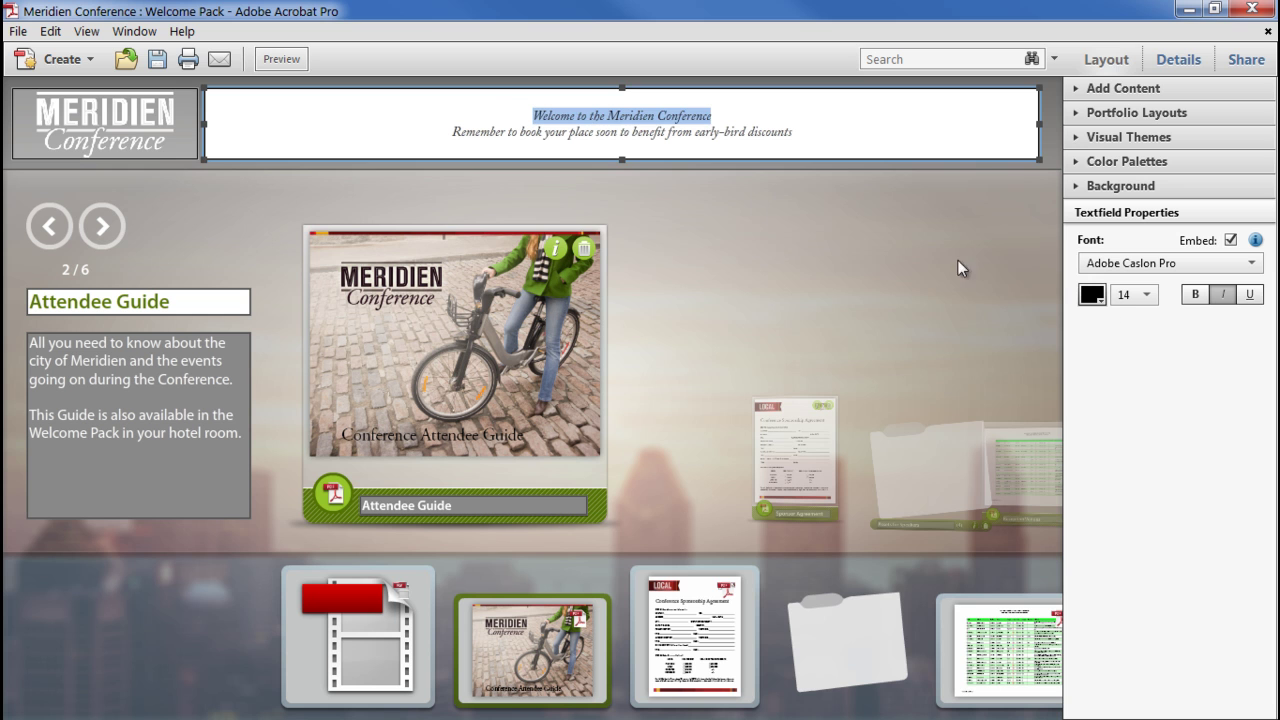
left_click(1147, 296)
scroll(1151, 389, "down", 3)
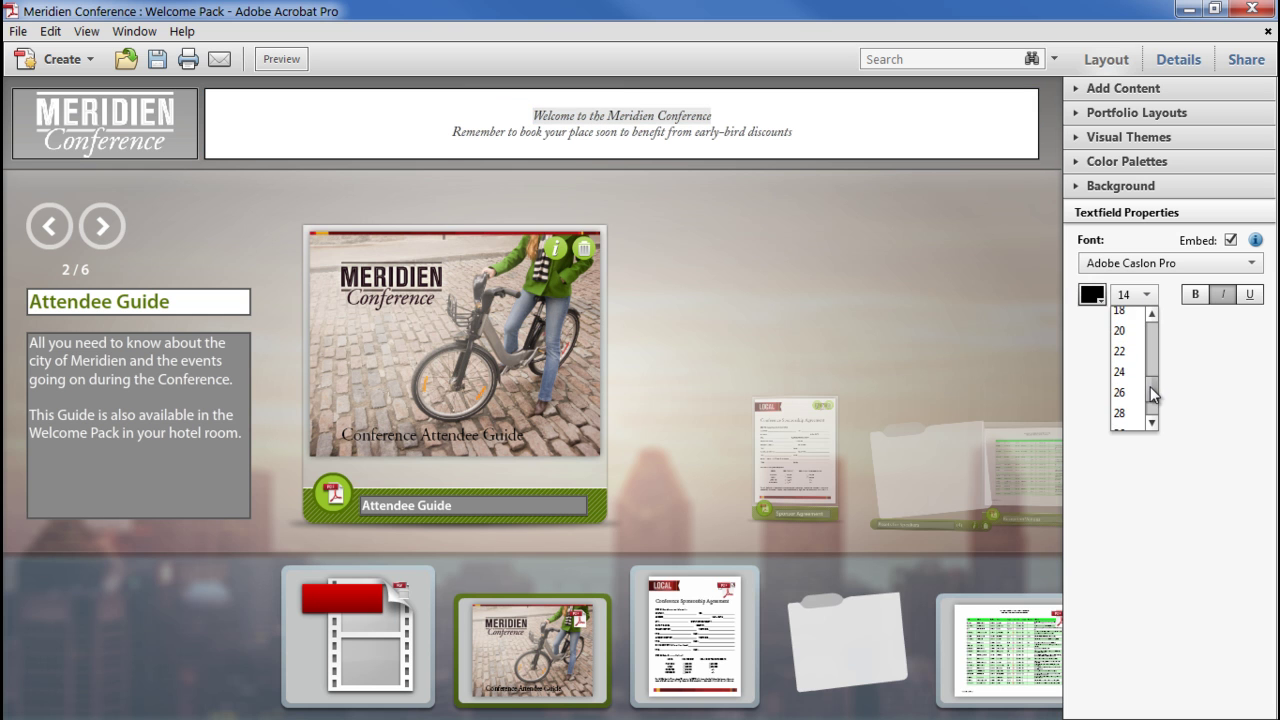
left_click(1120, 382)
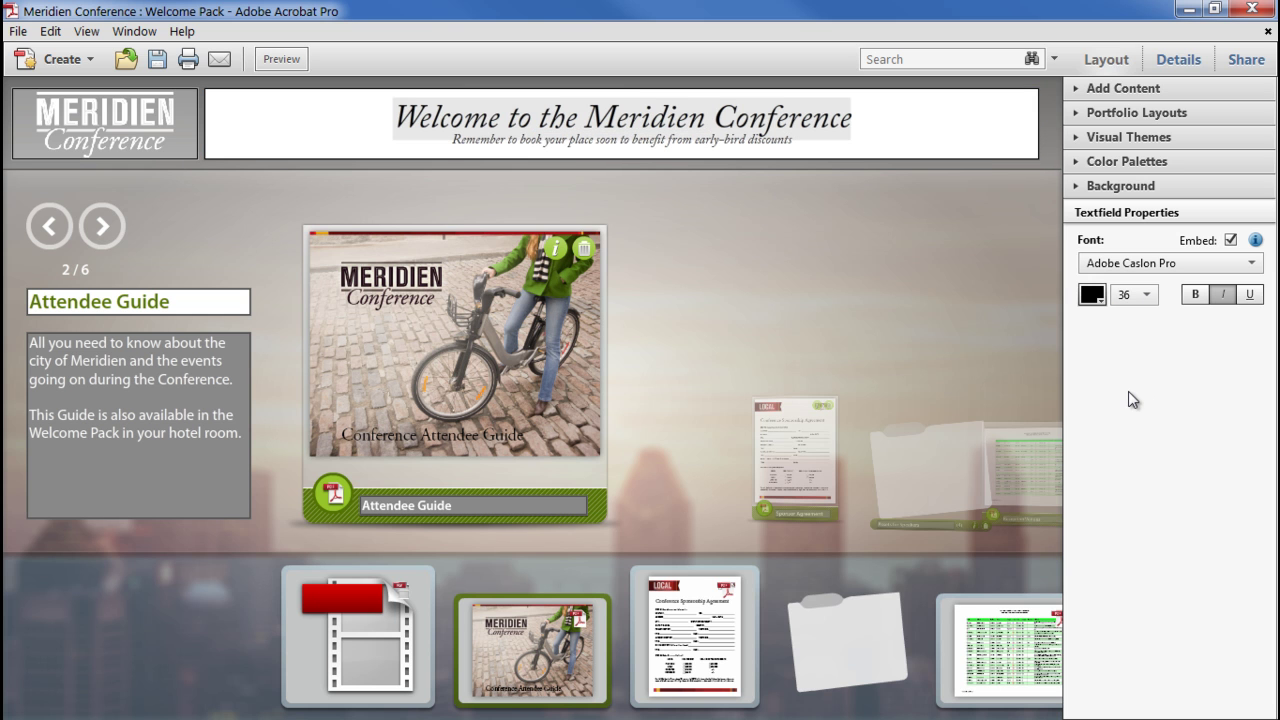
left_click_drag(856, 140, 386, 116)
left_click(1099, 301)
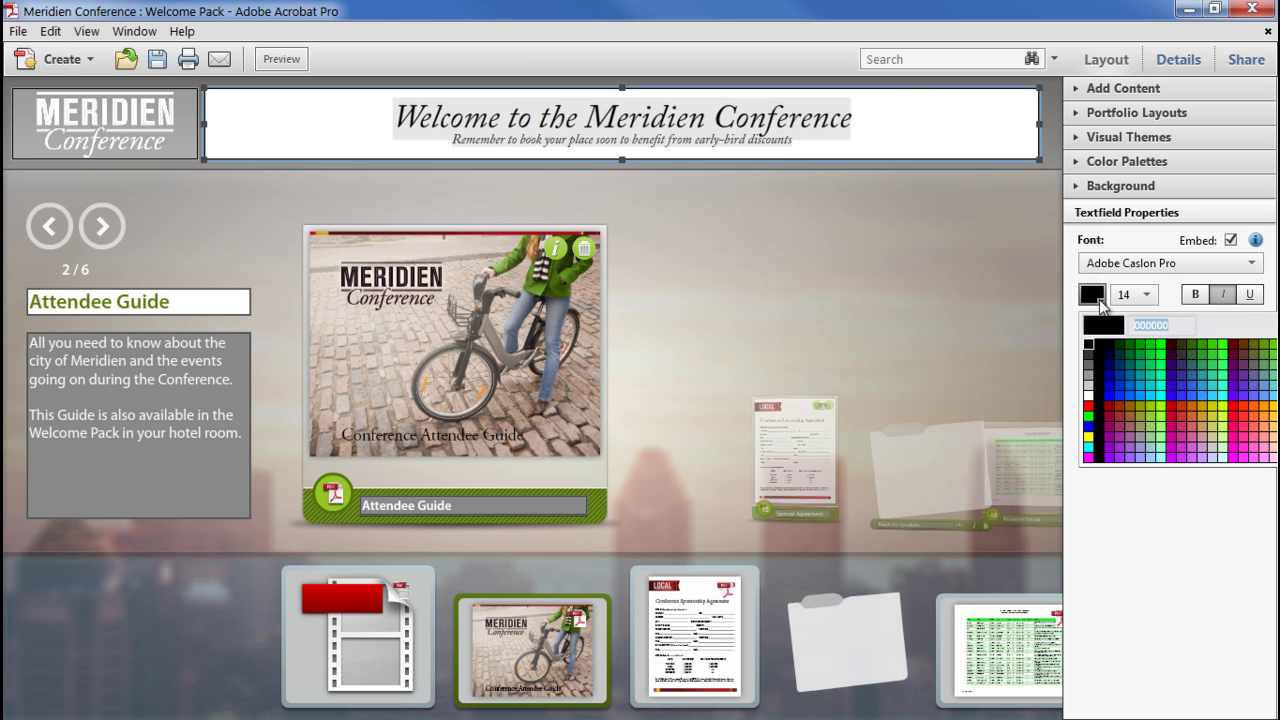
left_click(1092, 395)
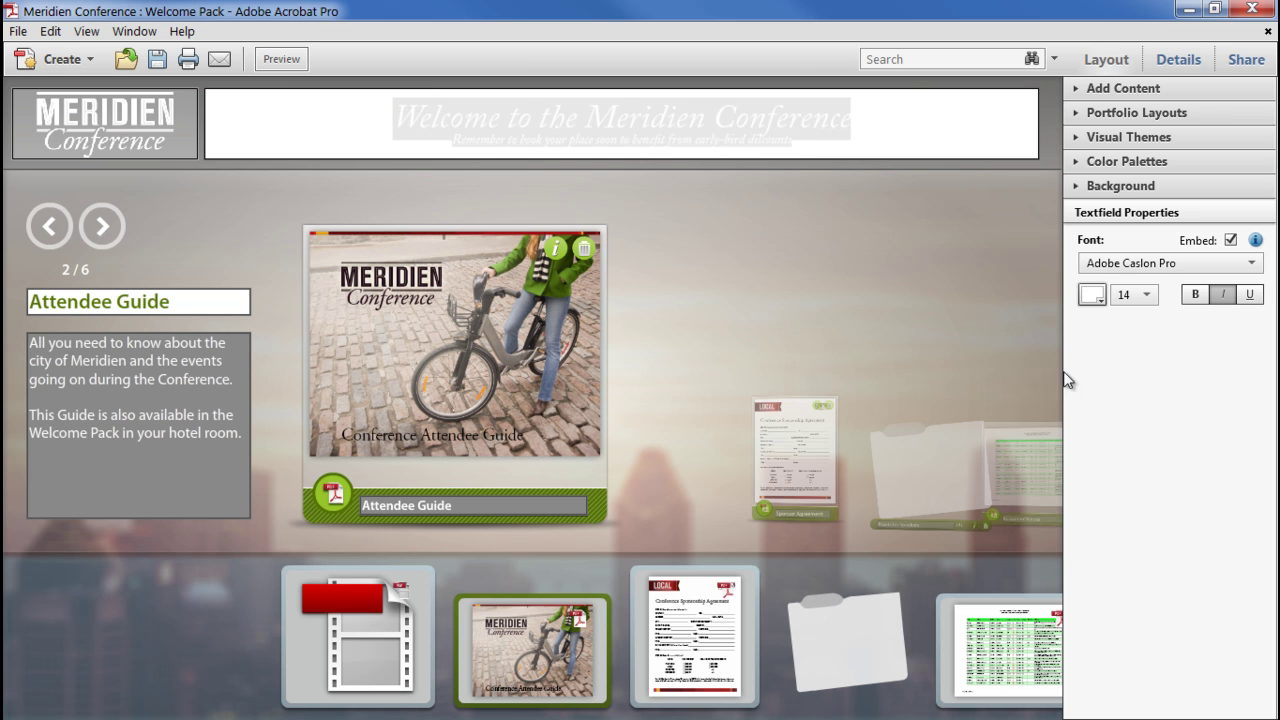
left_click(868, 186)
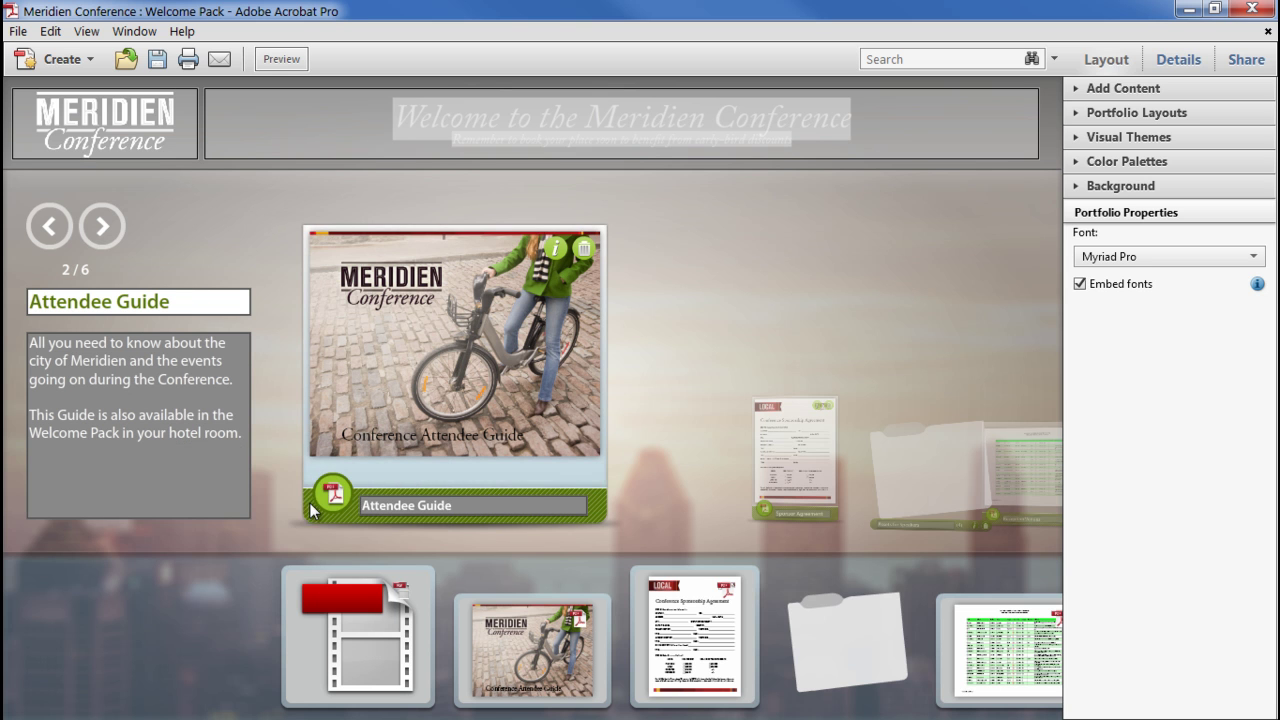
- Italicise the Attendee Guide description's second sentence about the Welcome Pack copy
left_click_drag(235, 433, 63, 420)
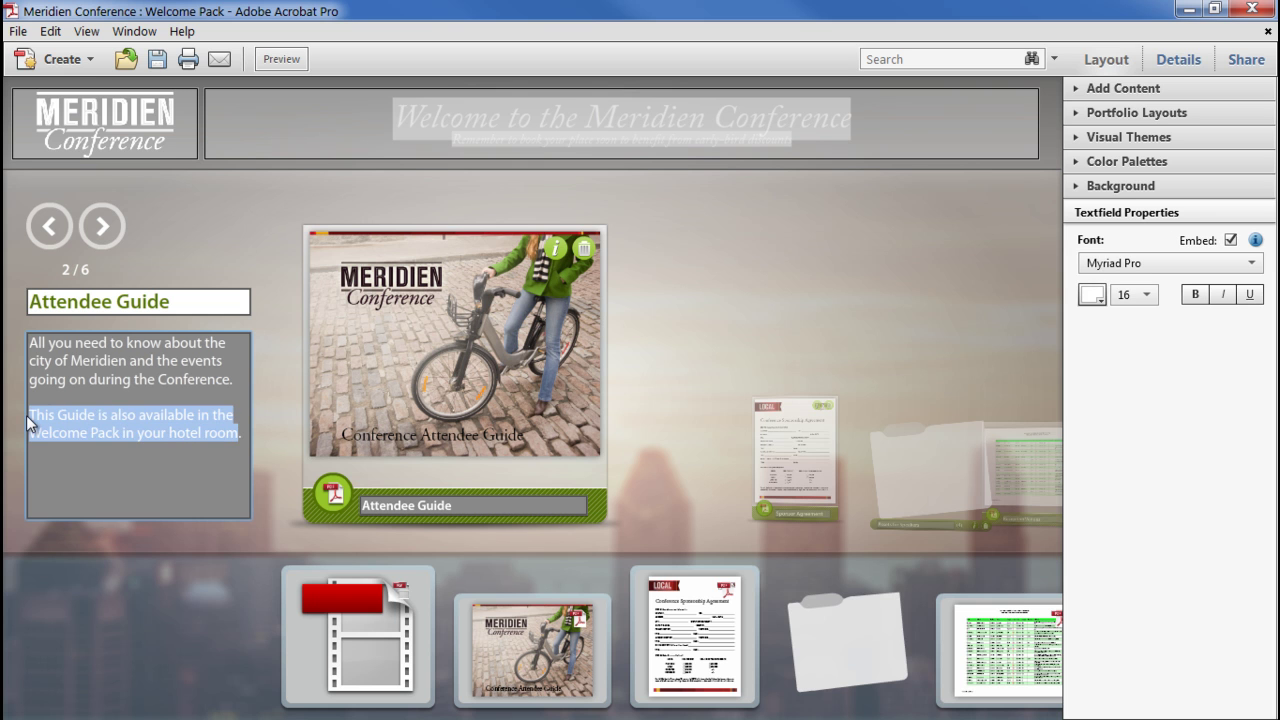
left_click(1224, 298)
left_click(243, 240)
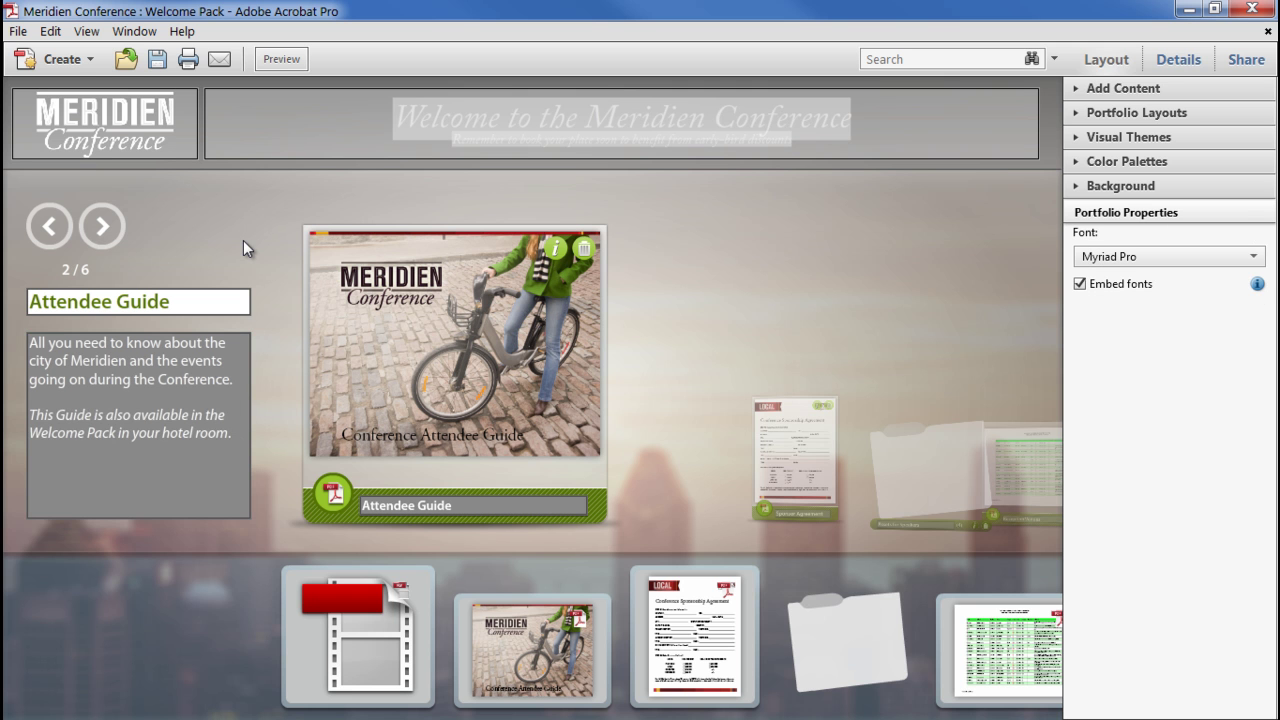
- Preview the portfolio, opening the Assets for Speakers folder and the Sponsor Agreement
left_click(281, 60)
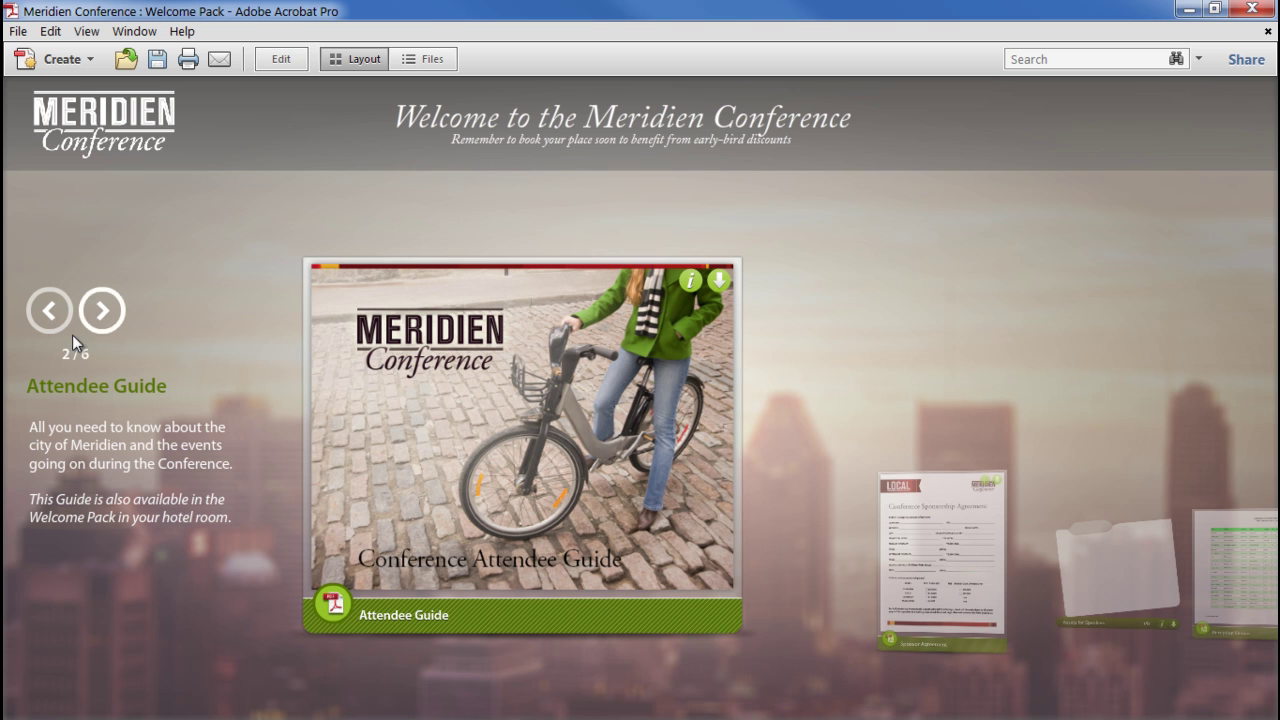
left_click(100, 322)
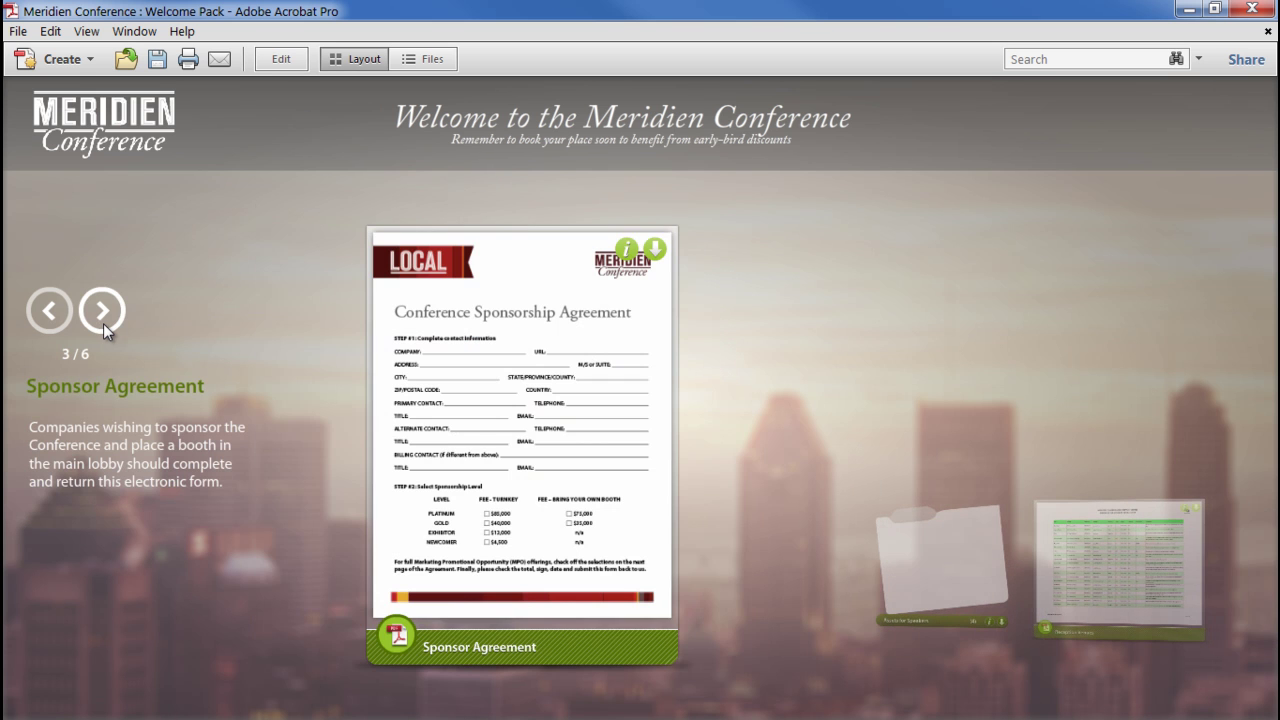
left_click(105, 323)
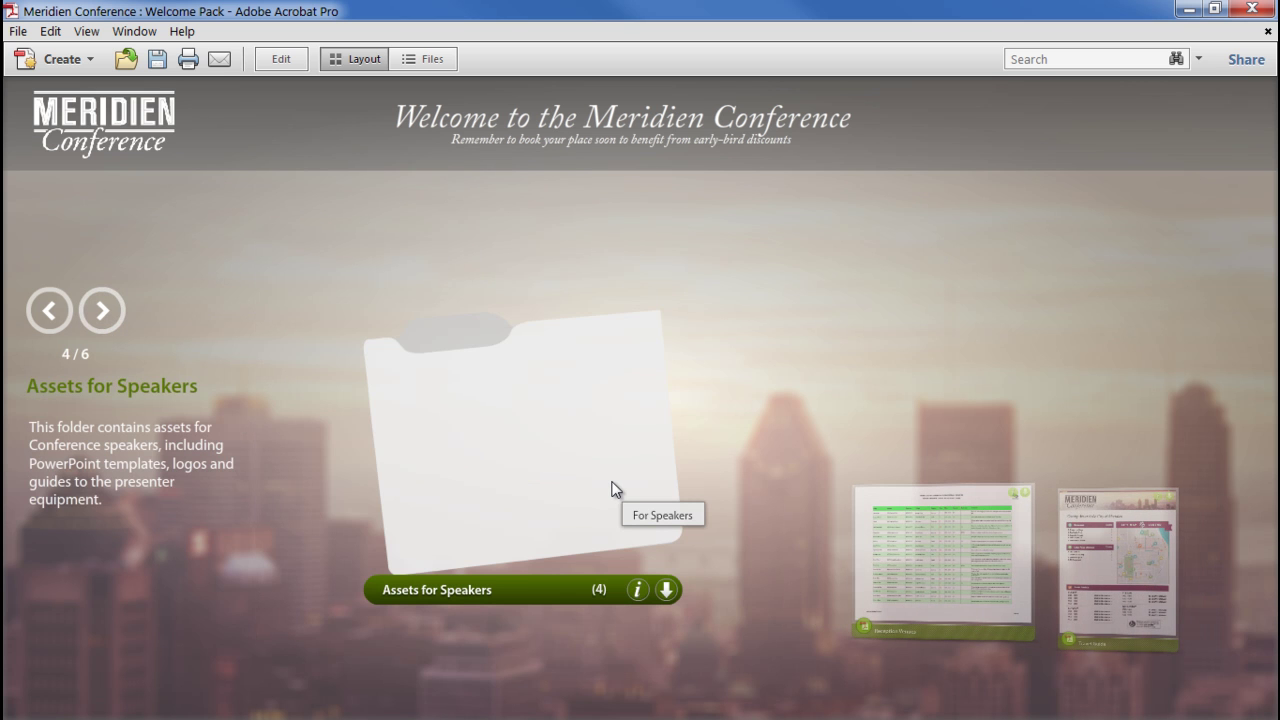
left_click(562, 437)
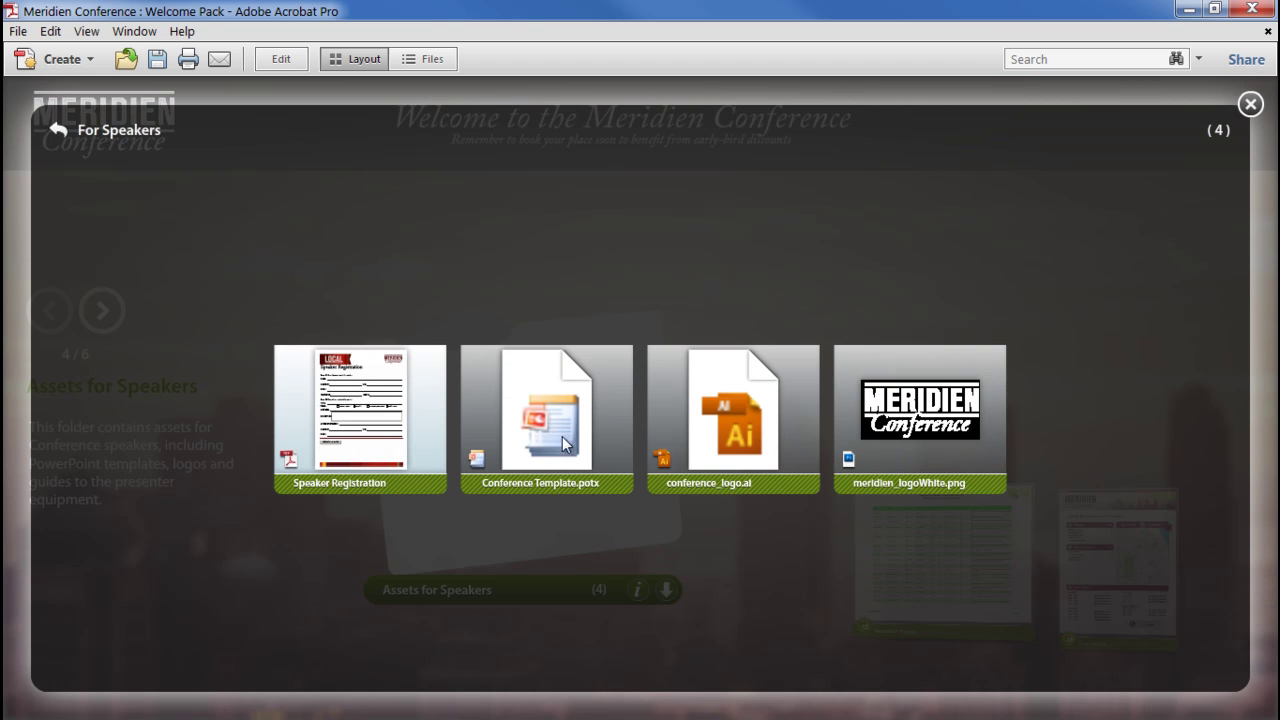
left_click(1250, 104)
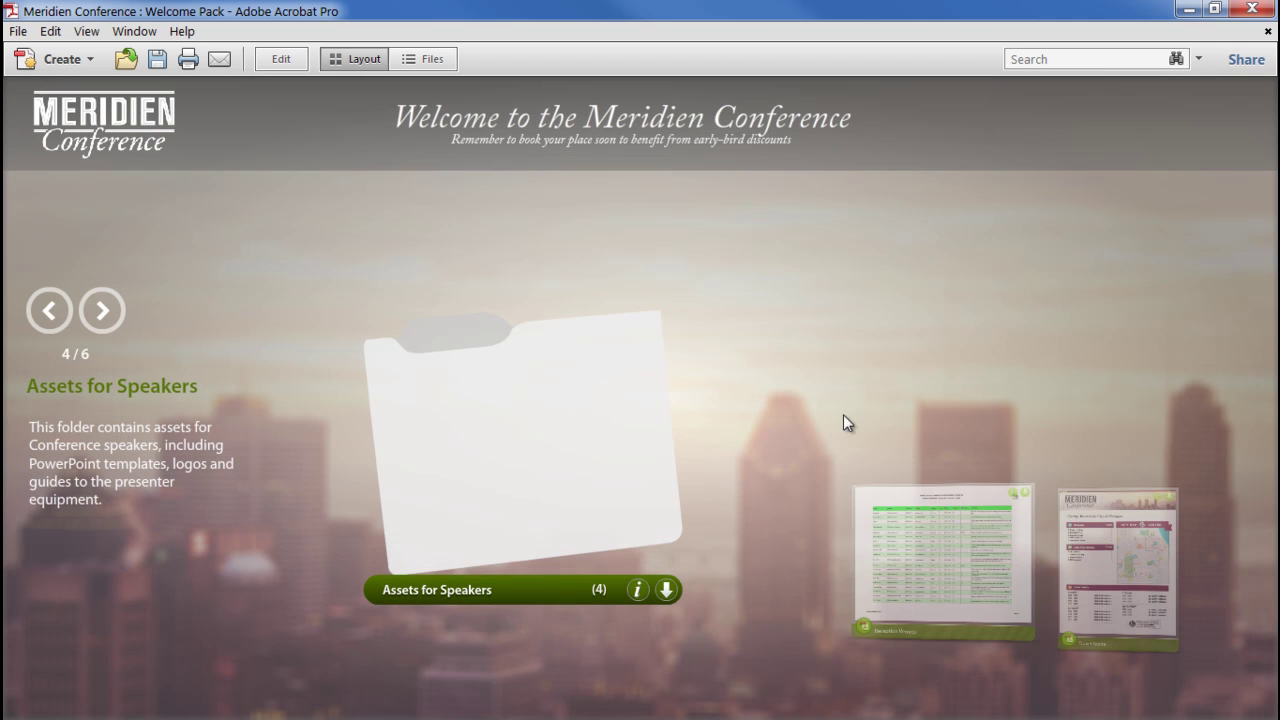
left_click(52, 314)
left_click(482, 406)
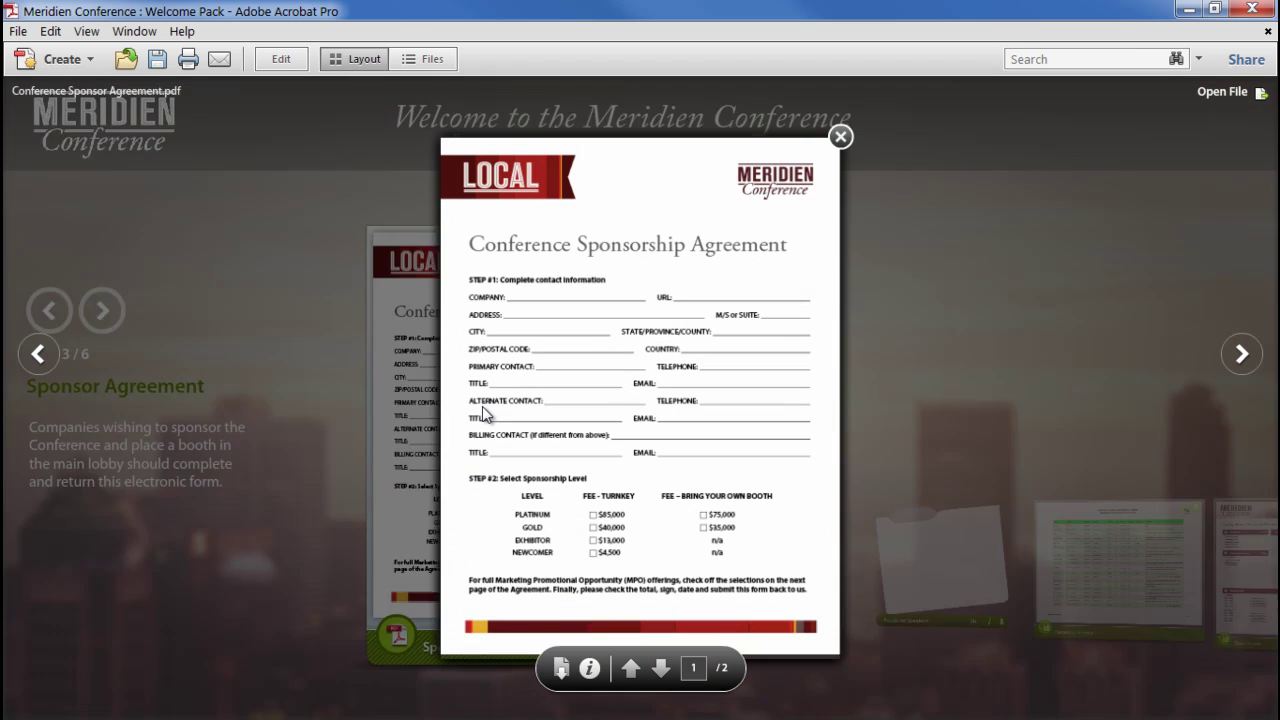
- Go back to the Mayor's Welcome item and play WelcomeVideo.flv
left_click(45, 366)
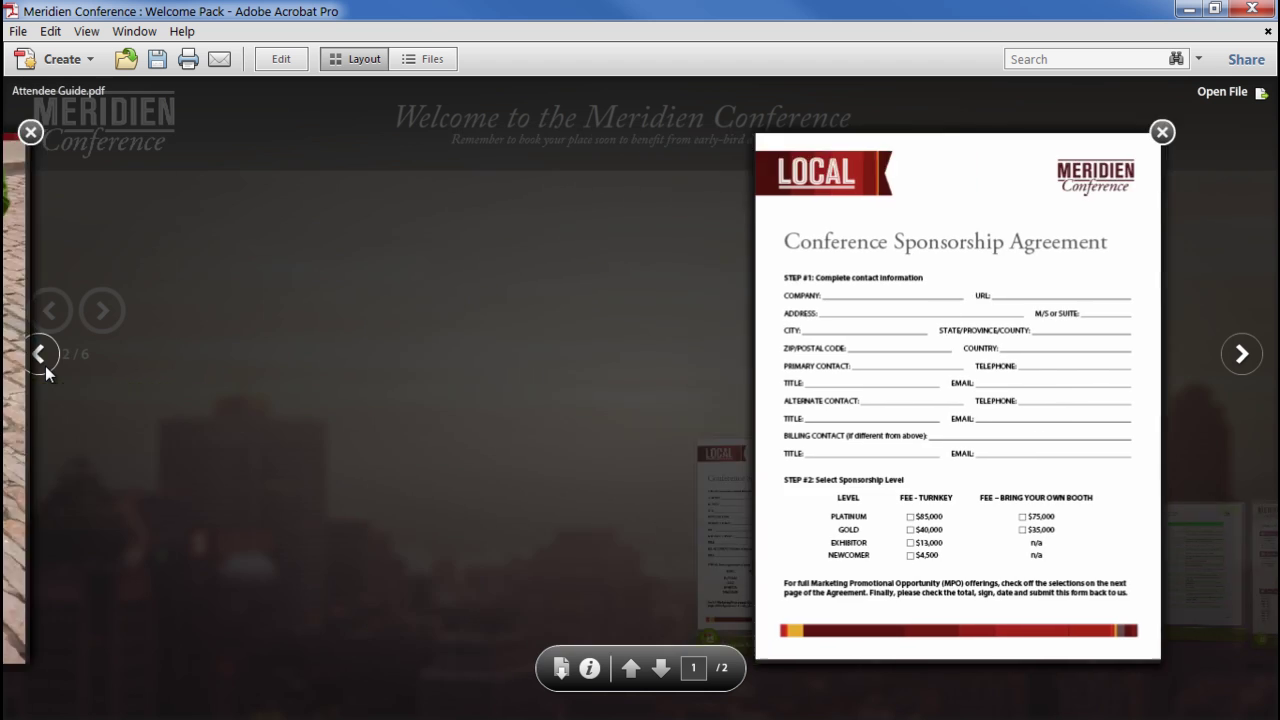
left_click(45, 366)
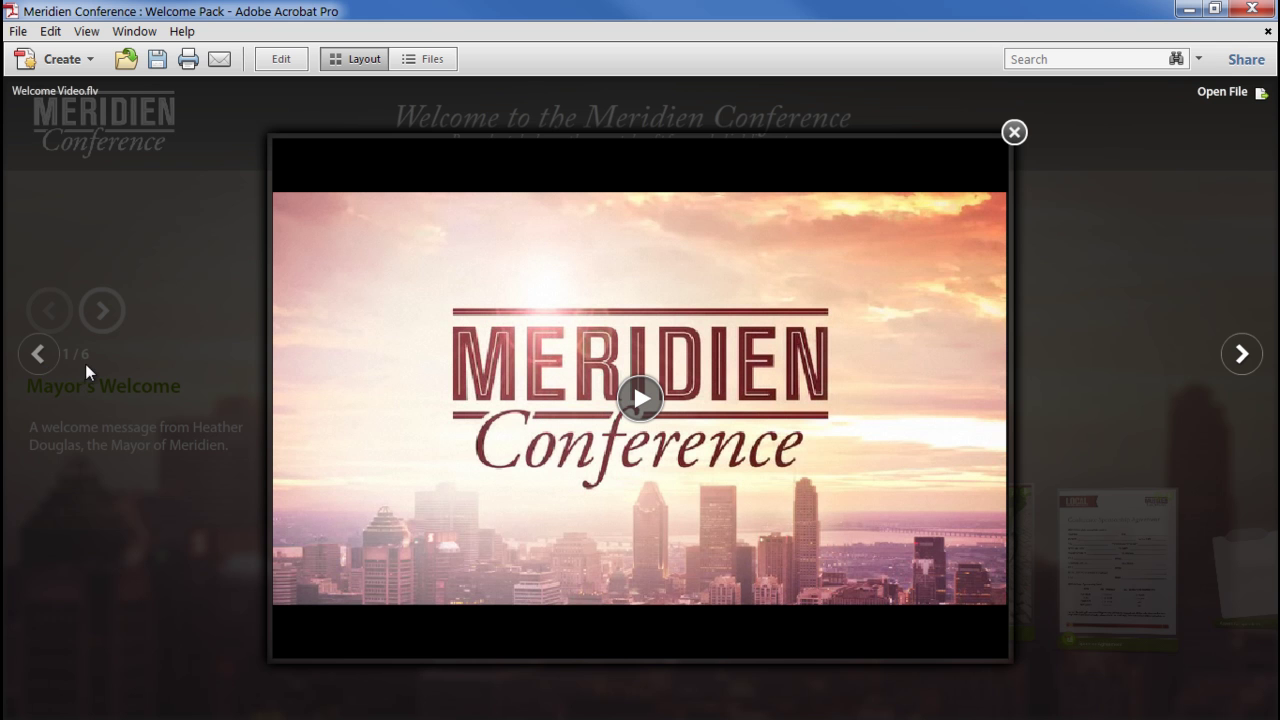
left_click(646, 412)
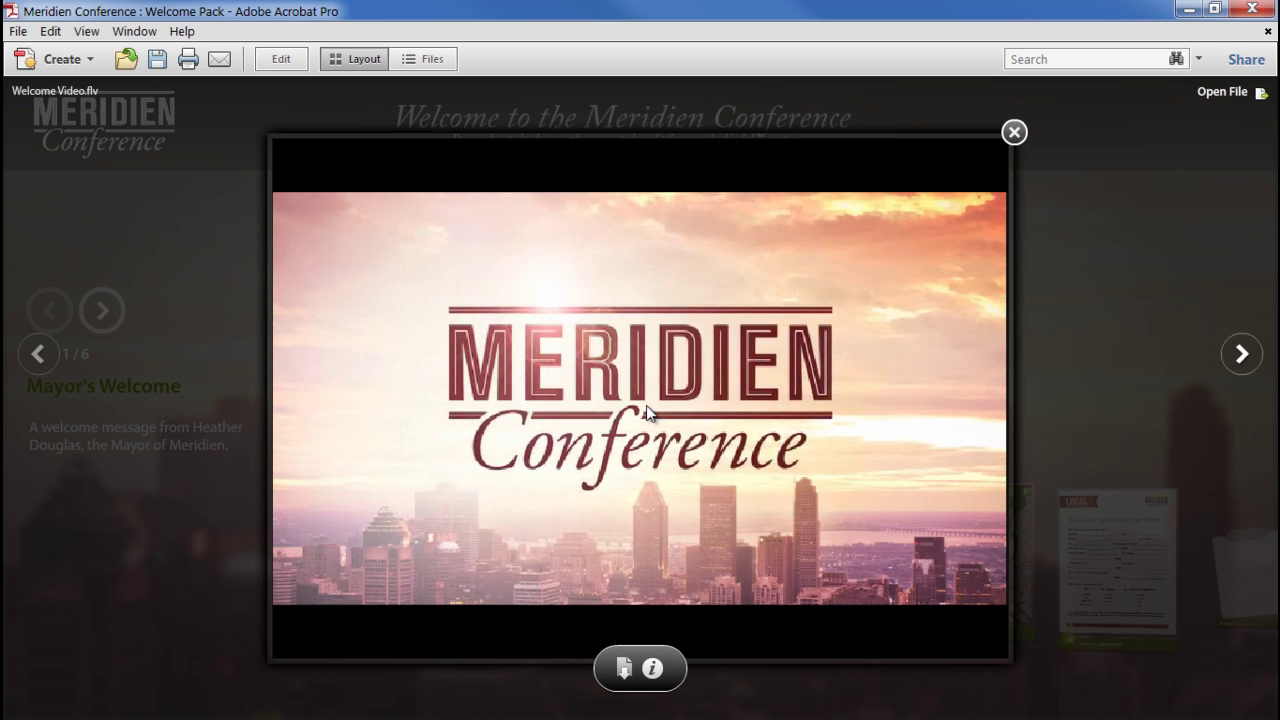